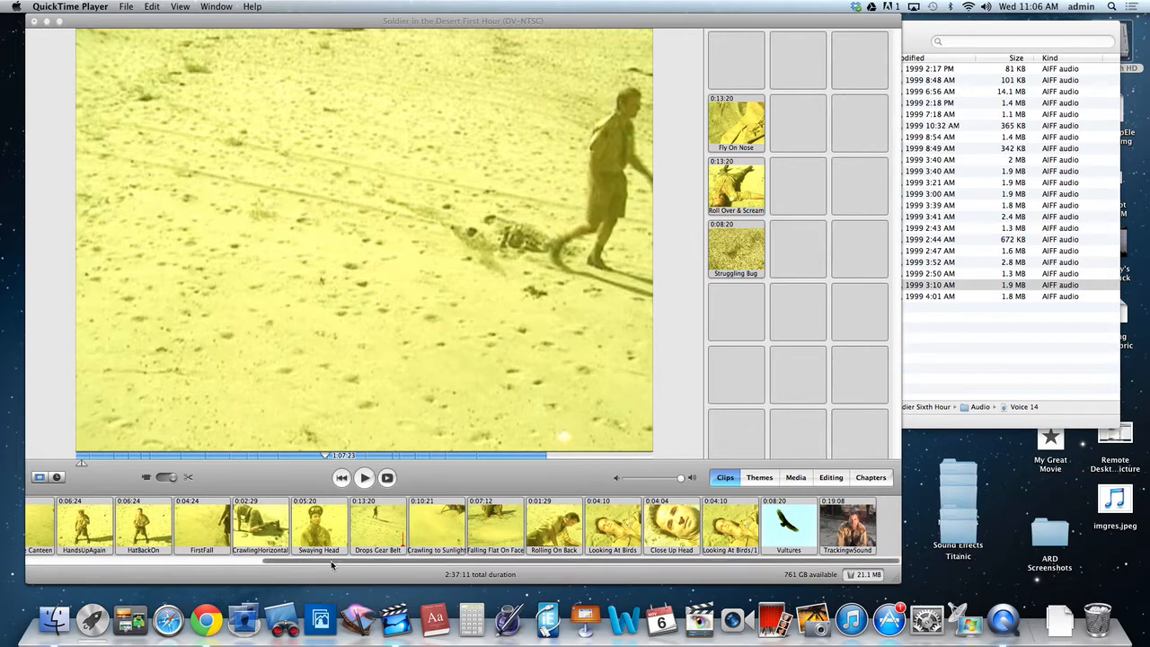
Show the movie as a timeline and play it from the beginning up to the shot of the soldier walking across the desert.
drag(331, 564, 63, 561)
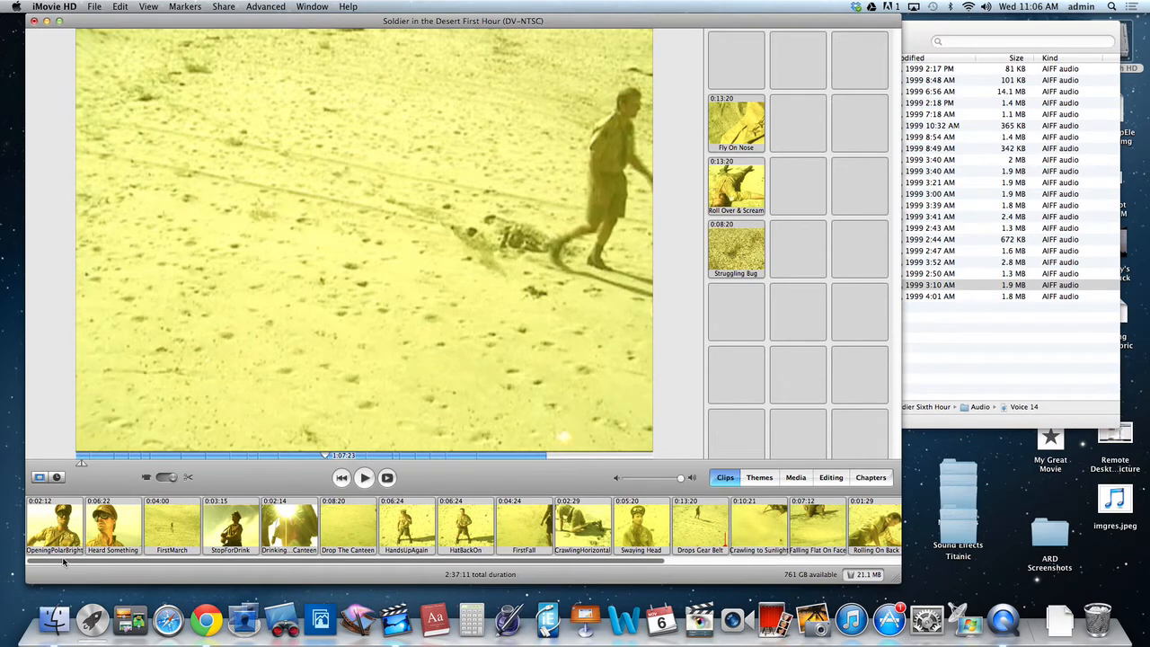
click(56, 478)
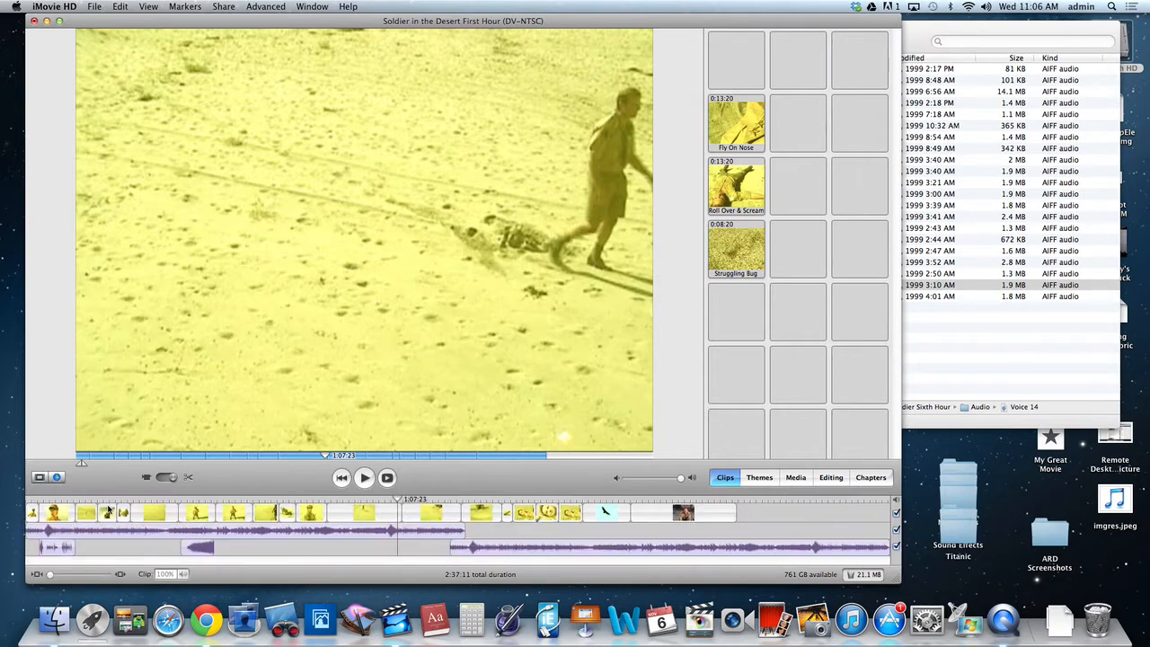
drag(82, 501, 27, 504)
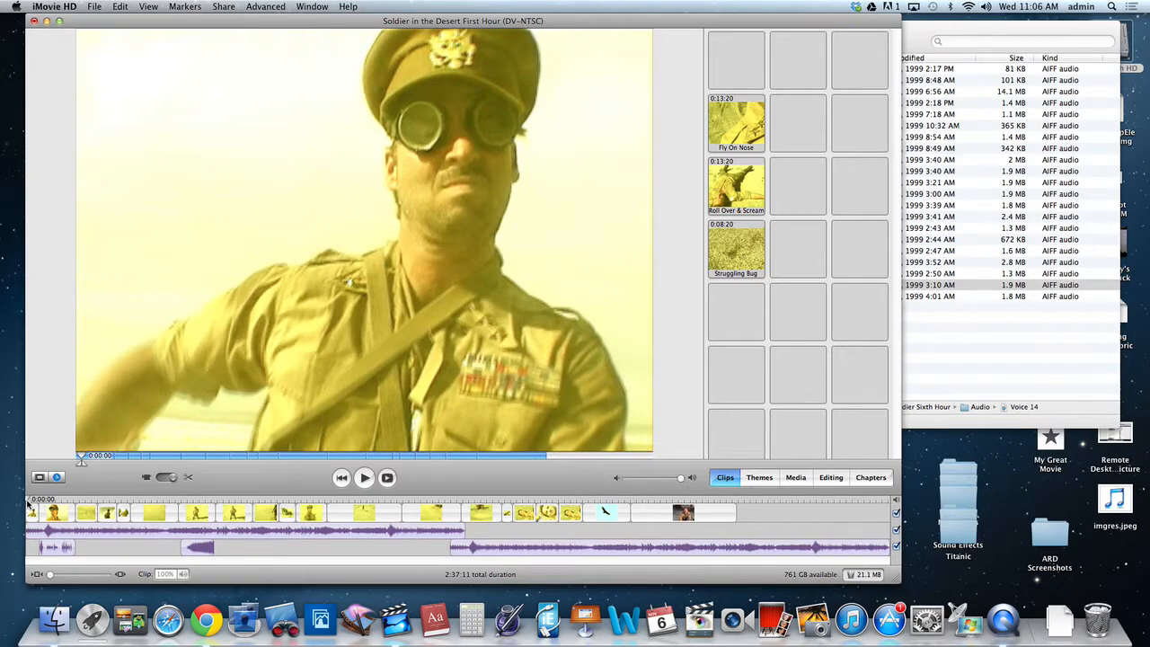
key(space)
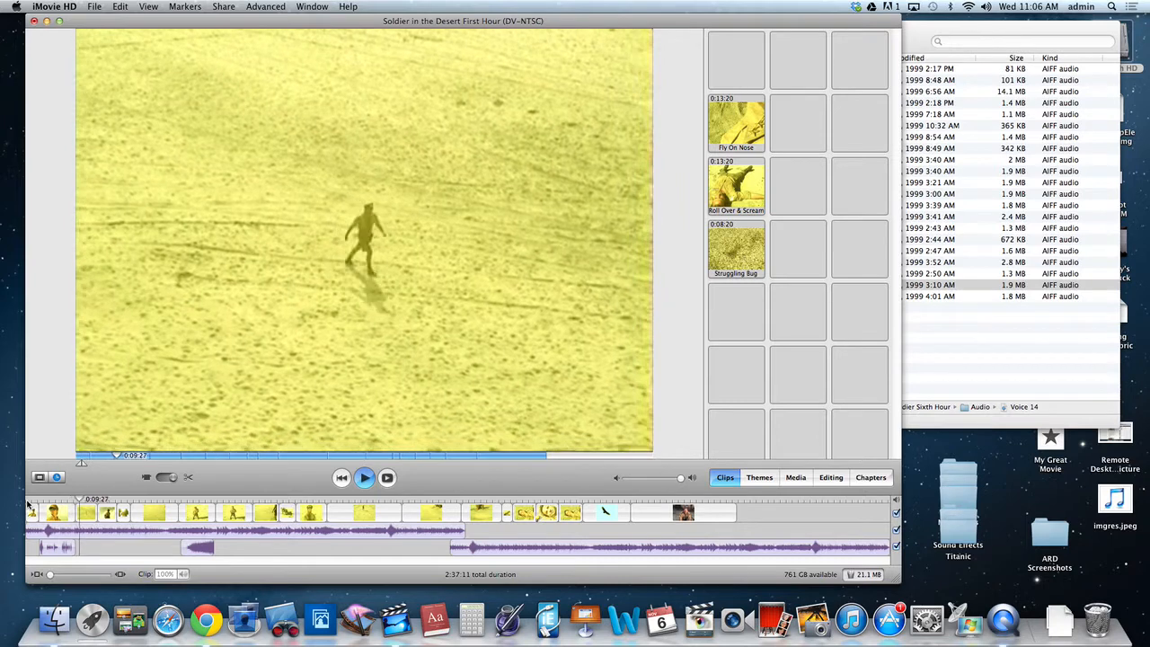
key(space)
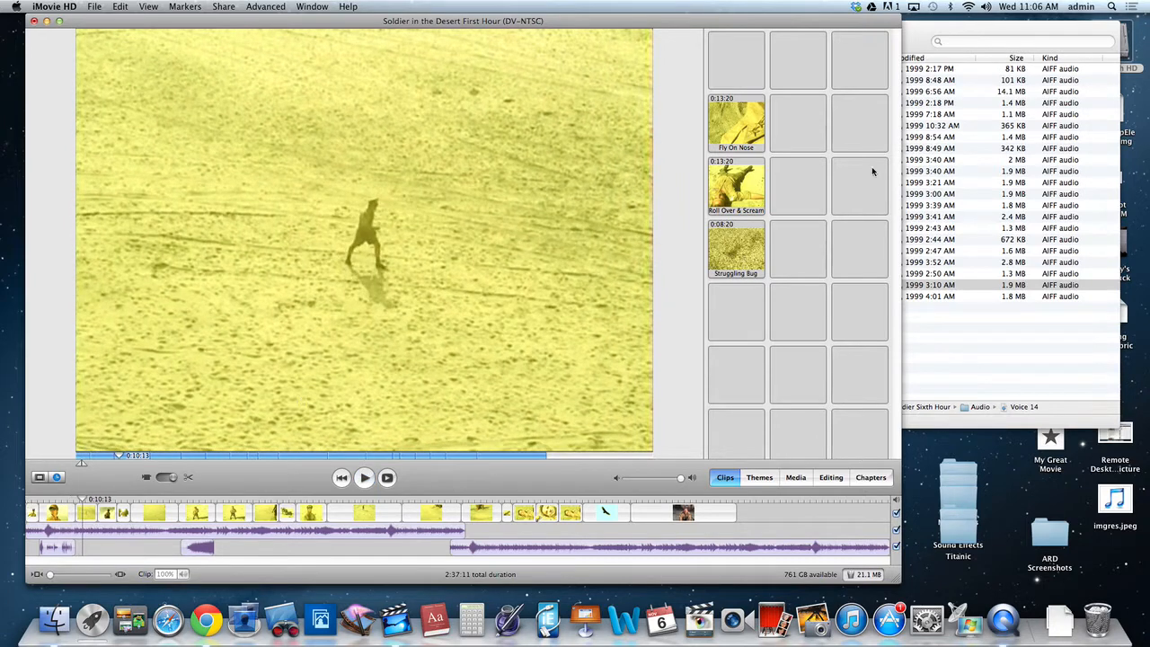
Switch to the Audio folder in Finder and listen to a preview of Voice 10.
click(916, 40)
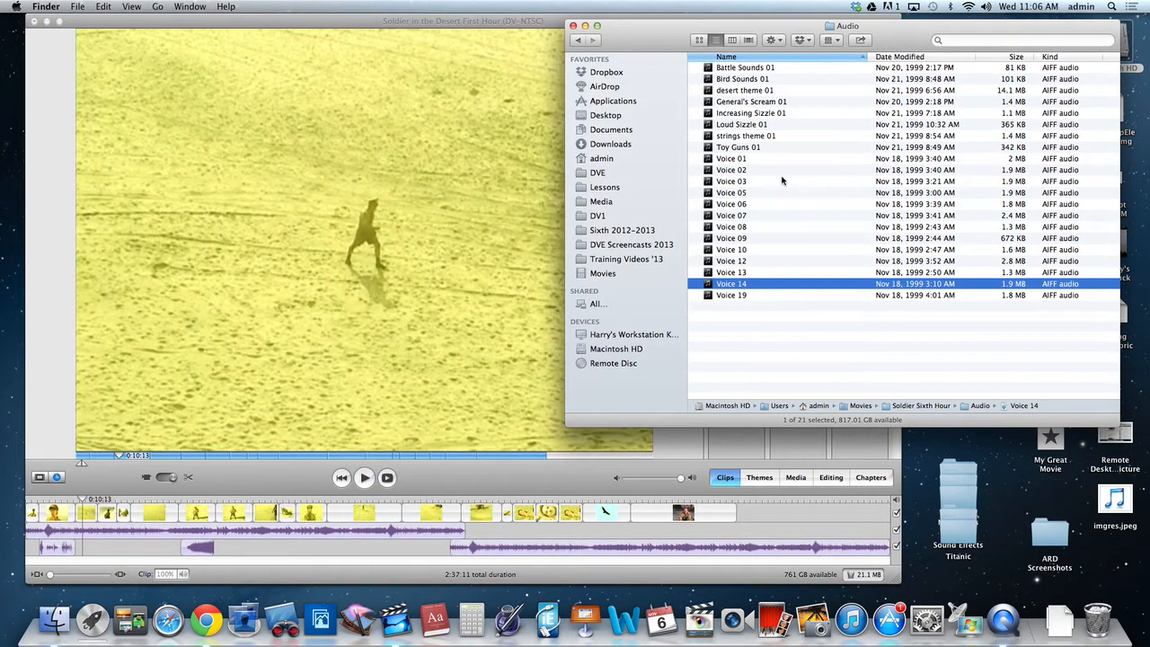
click(729, 250)
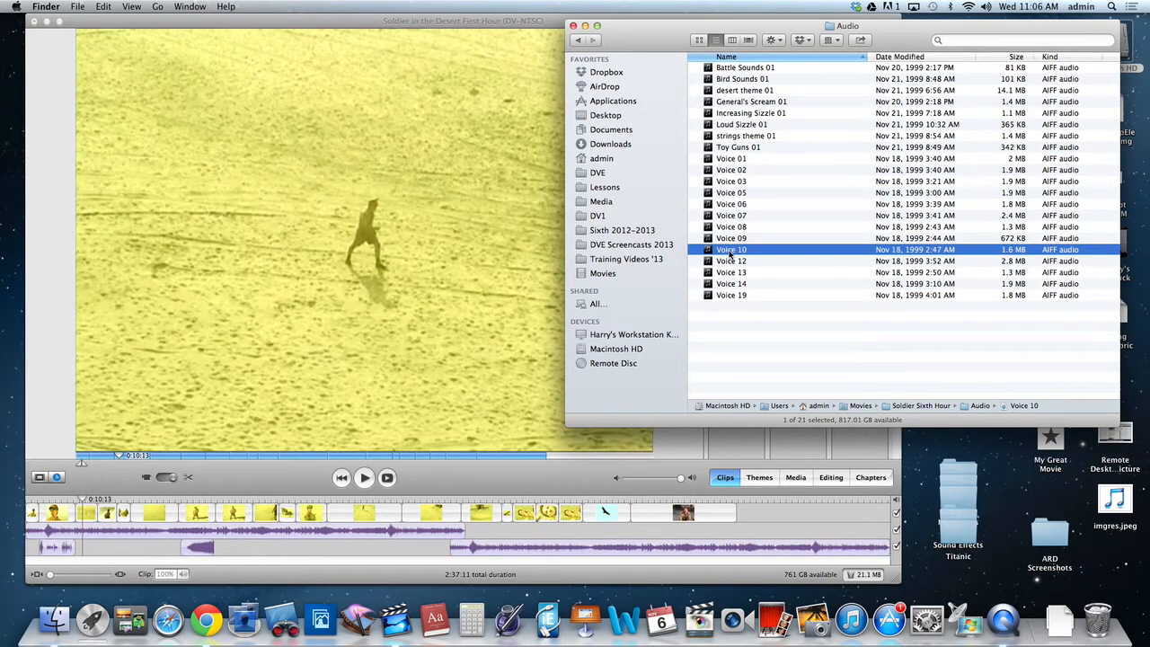
key(space)
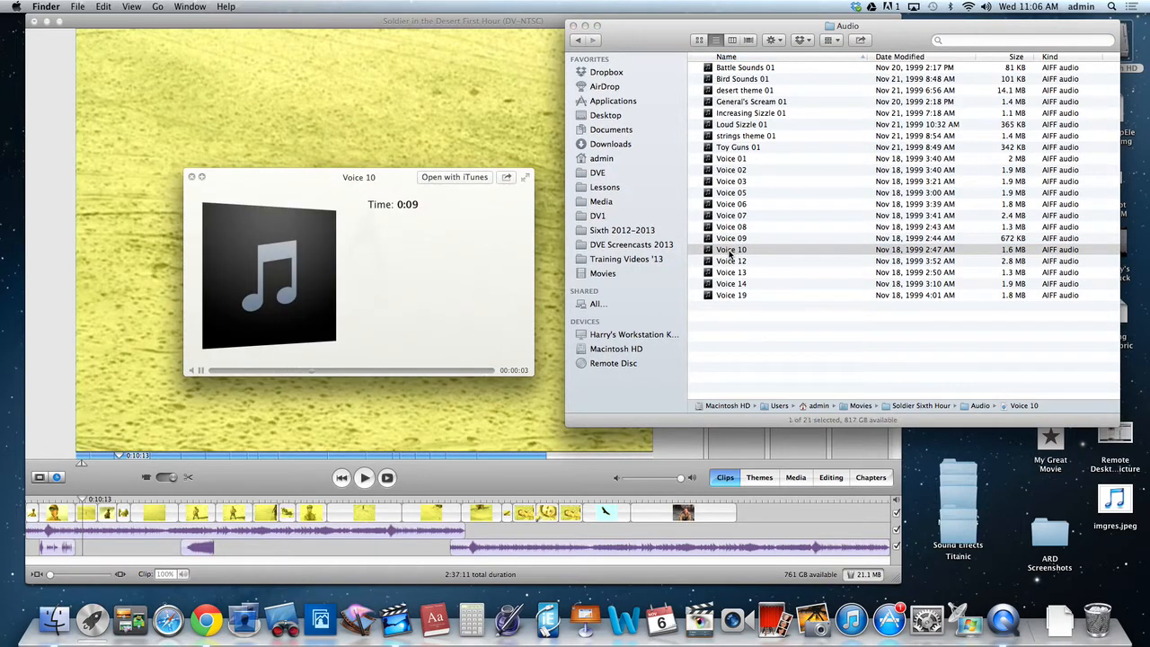
key(space)
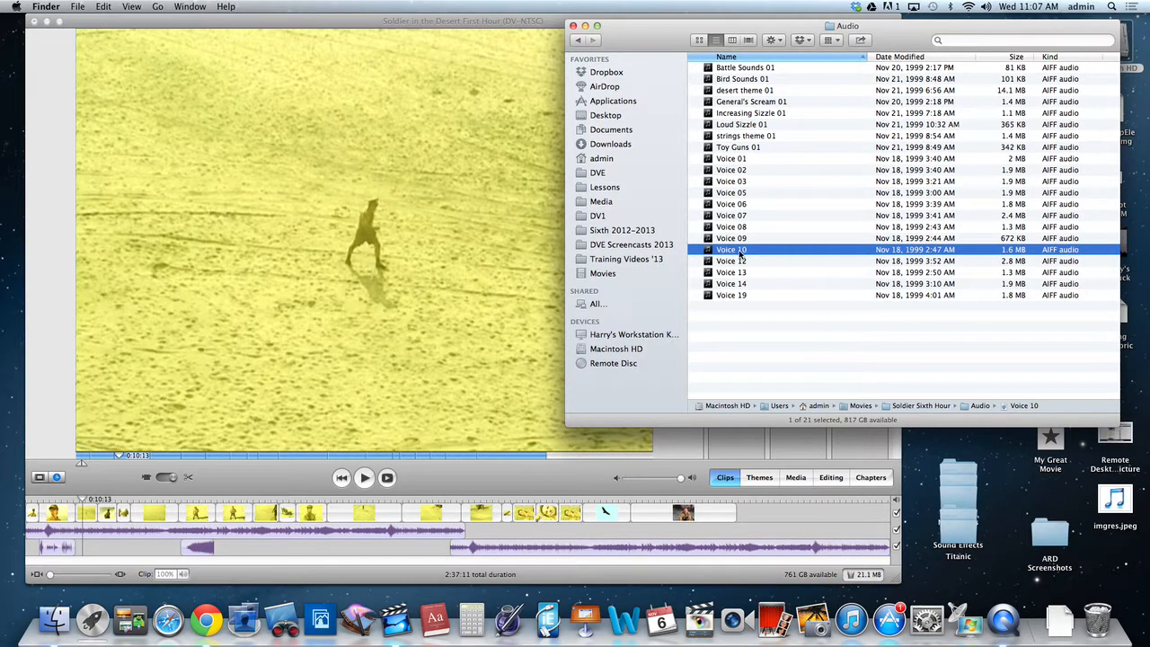
Add Voice 10 to the second audio track directly after the opening voice clip and play it in the enlarged timeline.
drag(739, 256, 115, 552)
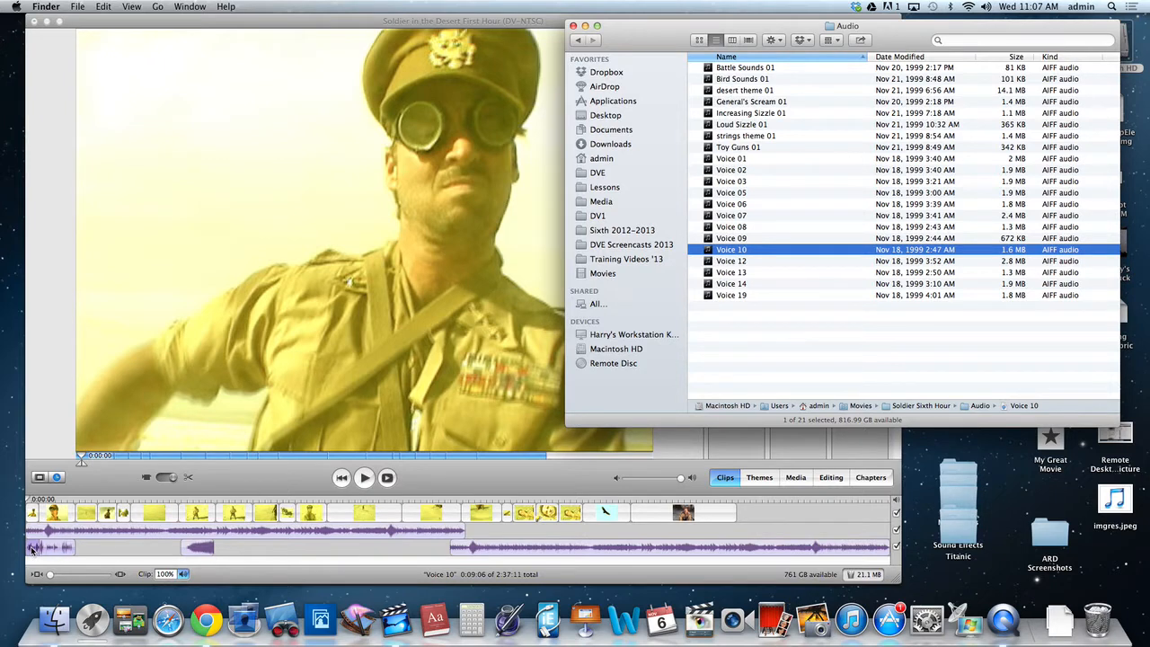
drag(32, 548, 77, 575)
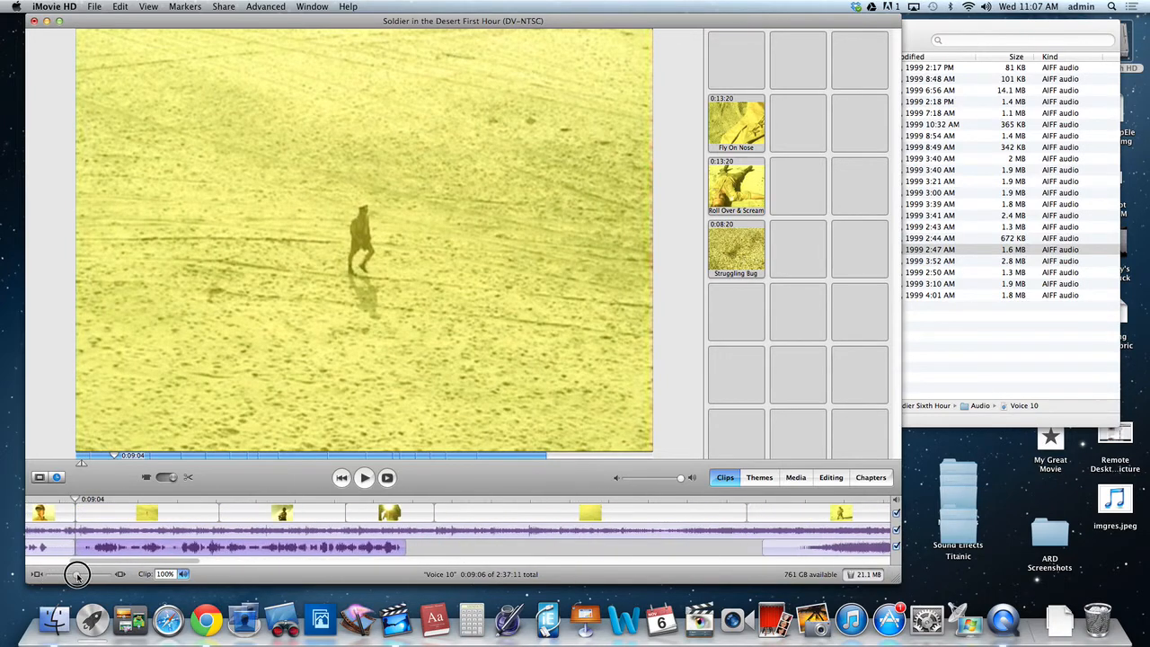
drag(75, 499, 90, 480)
key(space)
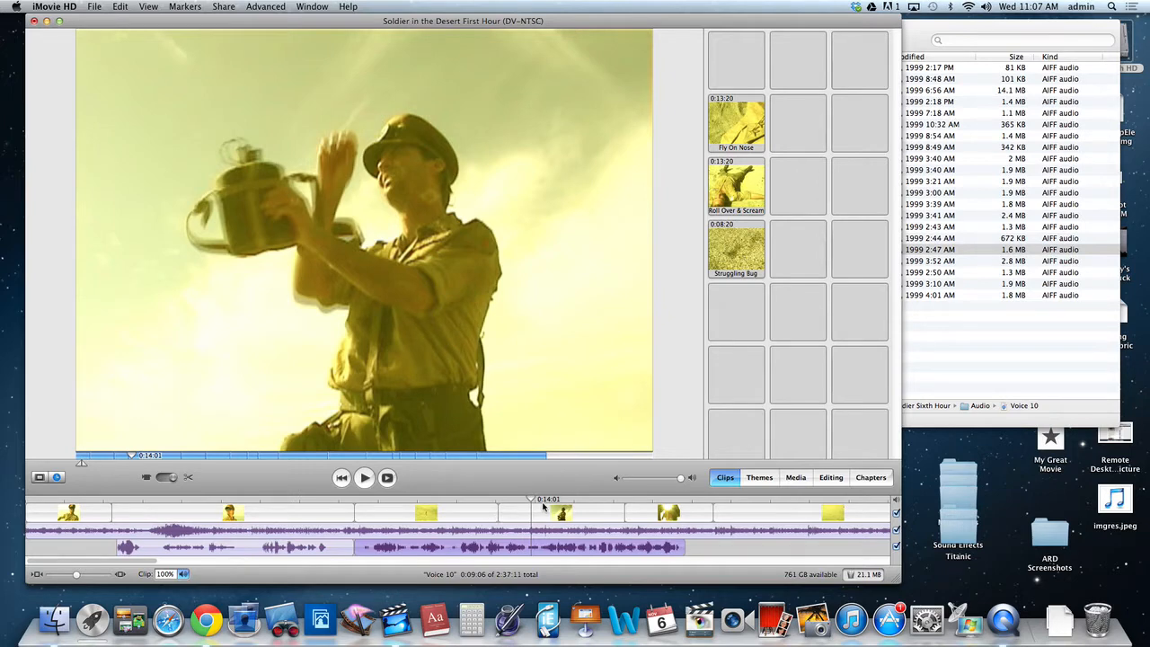
Trim the silence off the start of Voice 10 to 0:08:25 long and move it back against the preceding voice clip.
drag(478, 548, 527, 554)
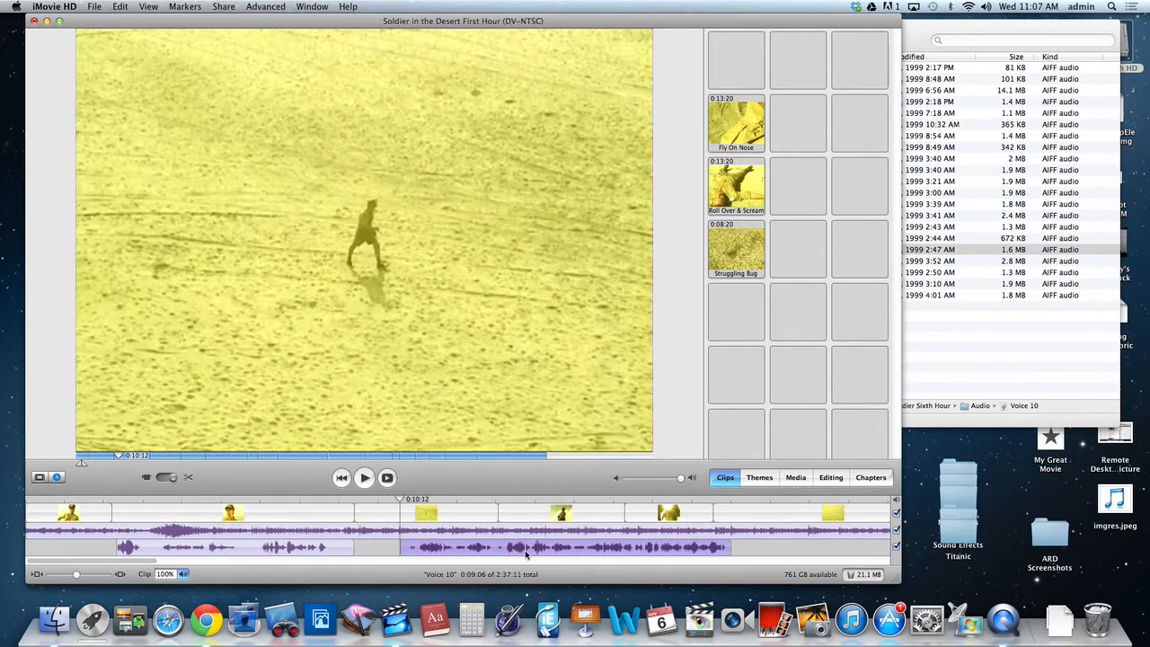
drag(402, 546, 415, 546)
key(space)
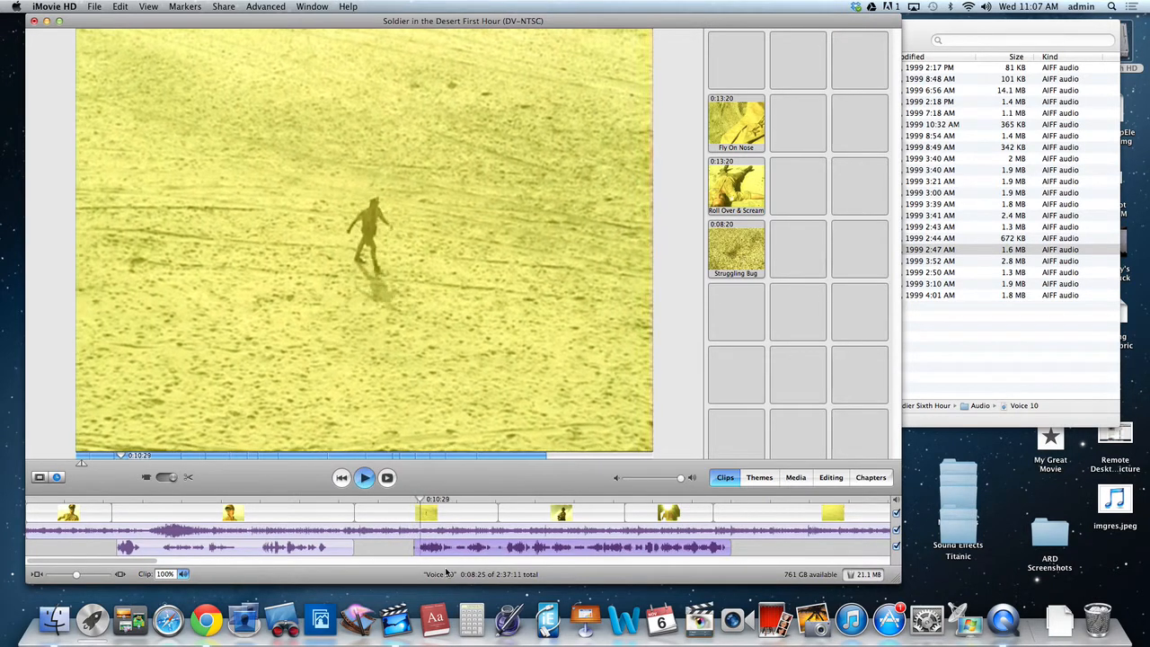
drag(478, 546, 422, 546)
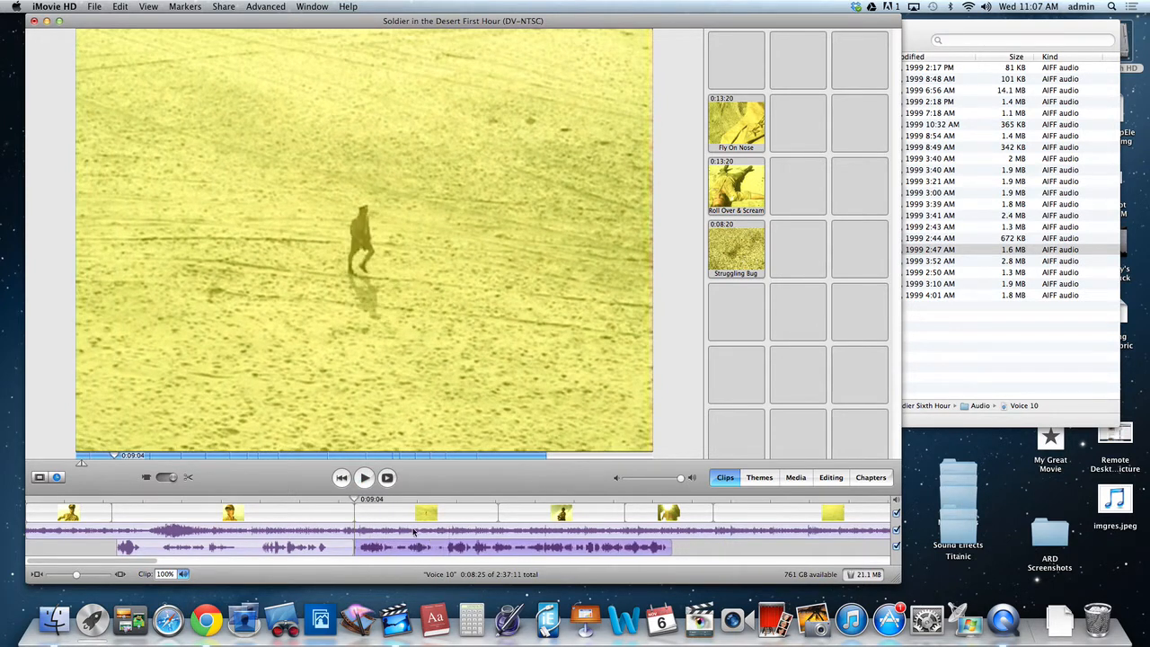
Play Voice 10 to find where the wanted speech ends and trim its end so the clip lasts 0:04:14.
key(space)
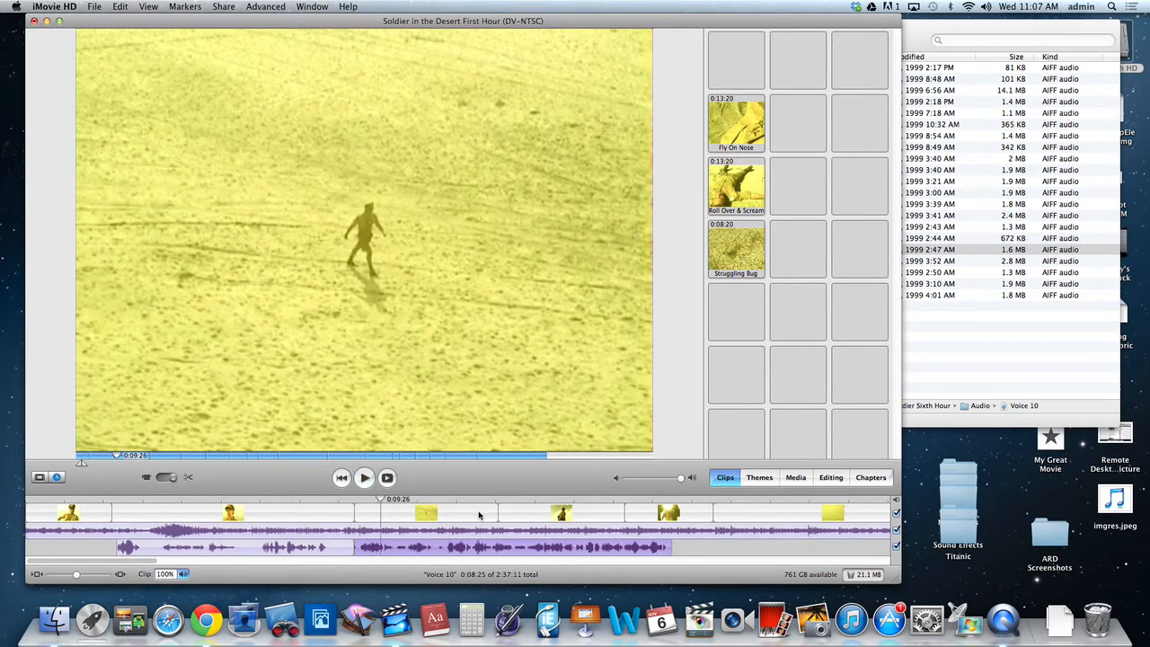
mouse_move(381, 500)
mouse_down()
mouse_move(464, 495)
mouse_move(422, 506)
mouse_move(362, 495)
mouse_move(364, 505)
mouse_up()
key(space)
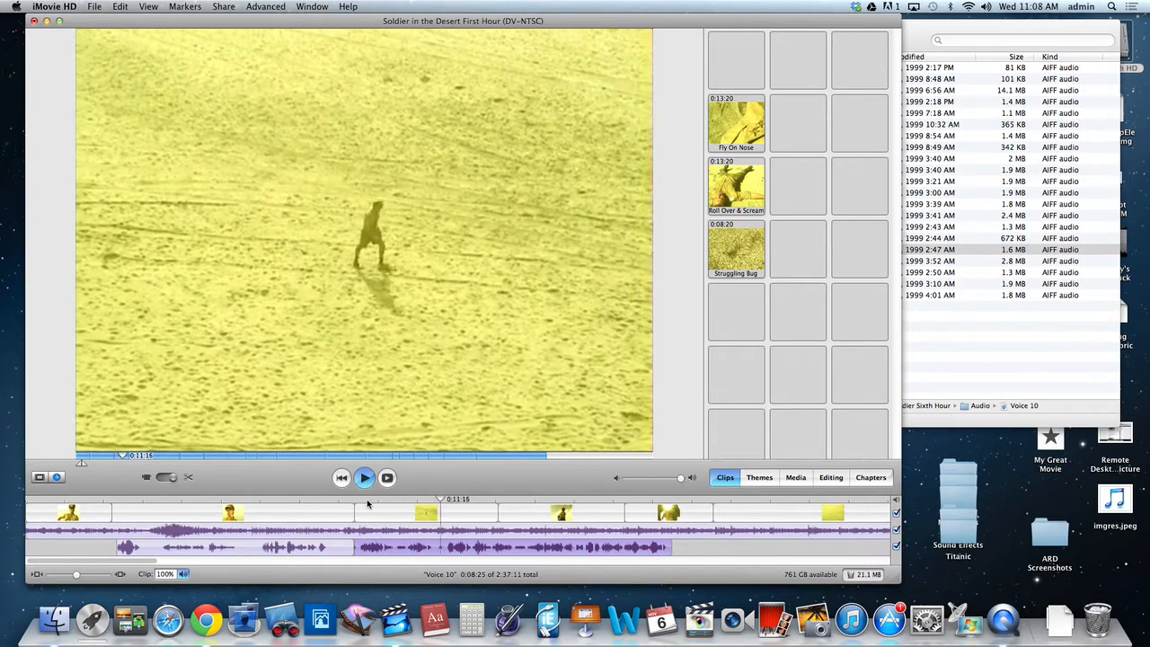
key(space)
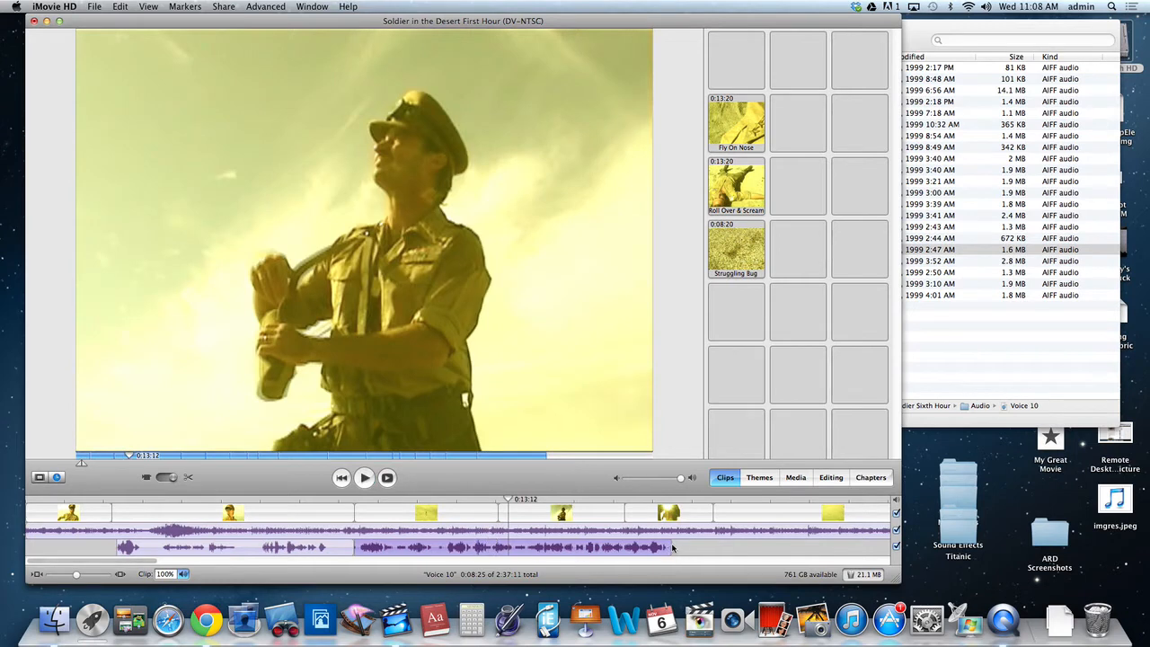
drag(668, 550, 508, 551)
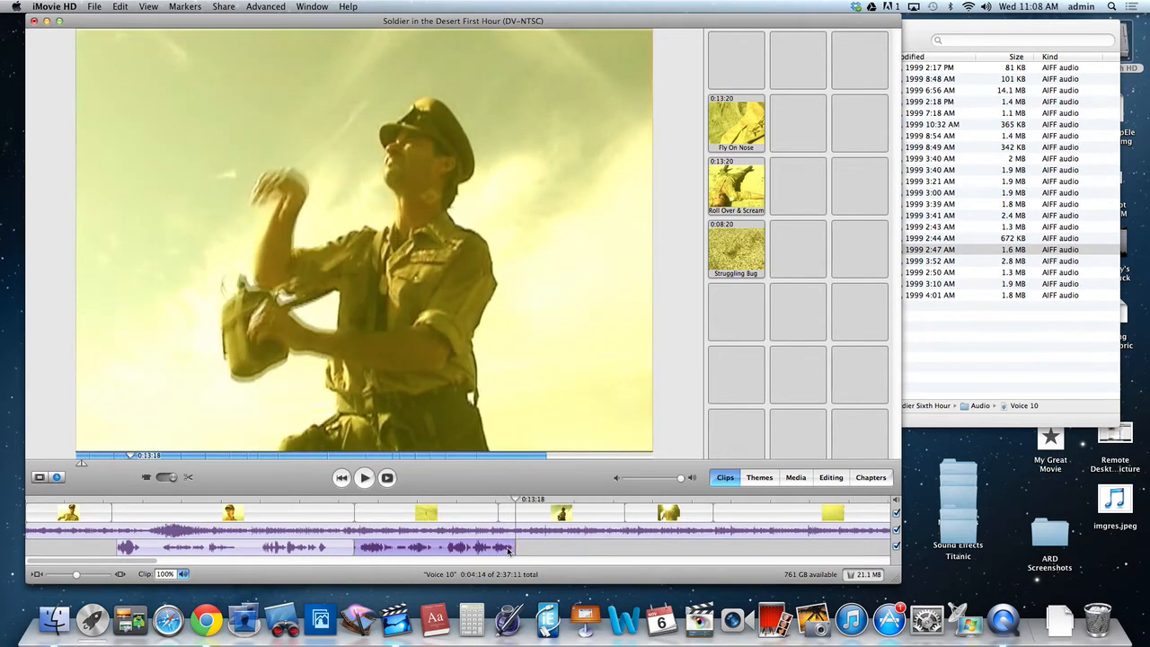
Play back the trimmed Voice 10 and the transition into the soldier's canteen shot.
click(351, 507)
key(space)
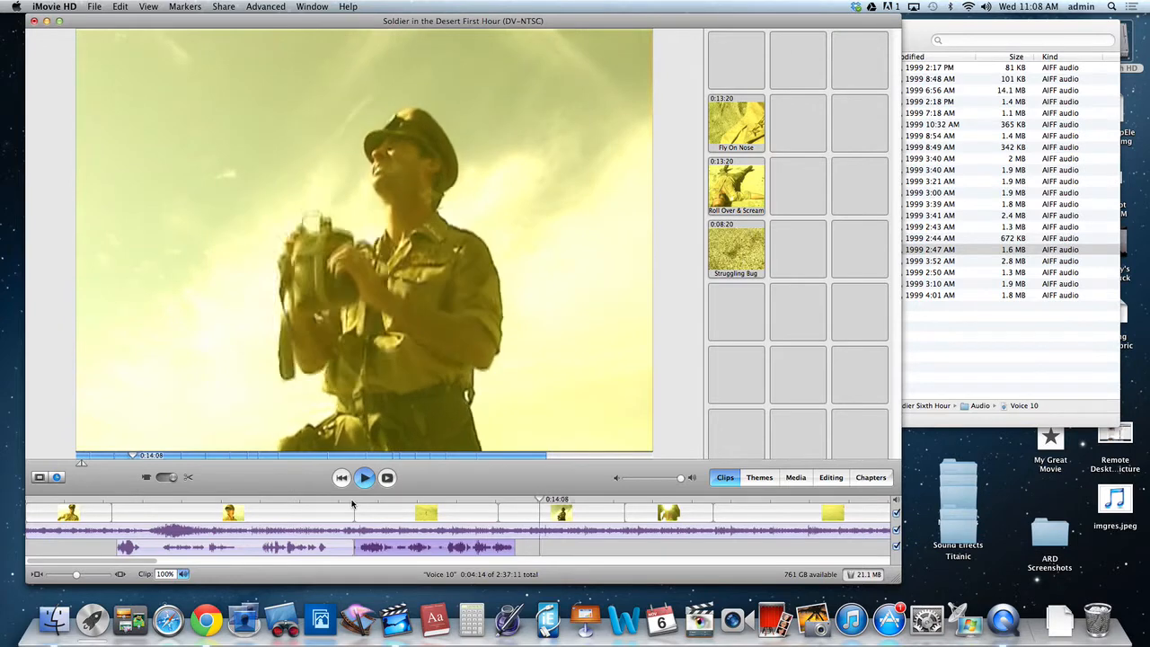
key(space)
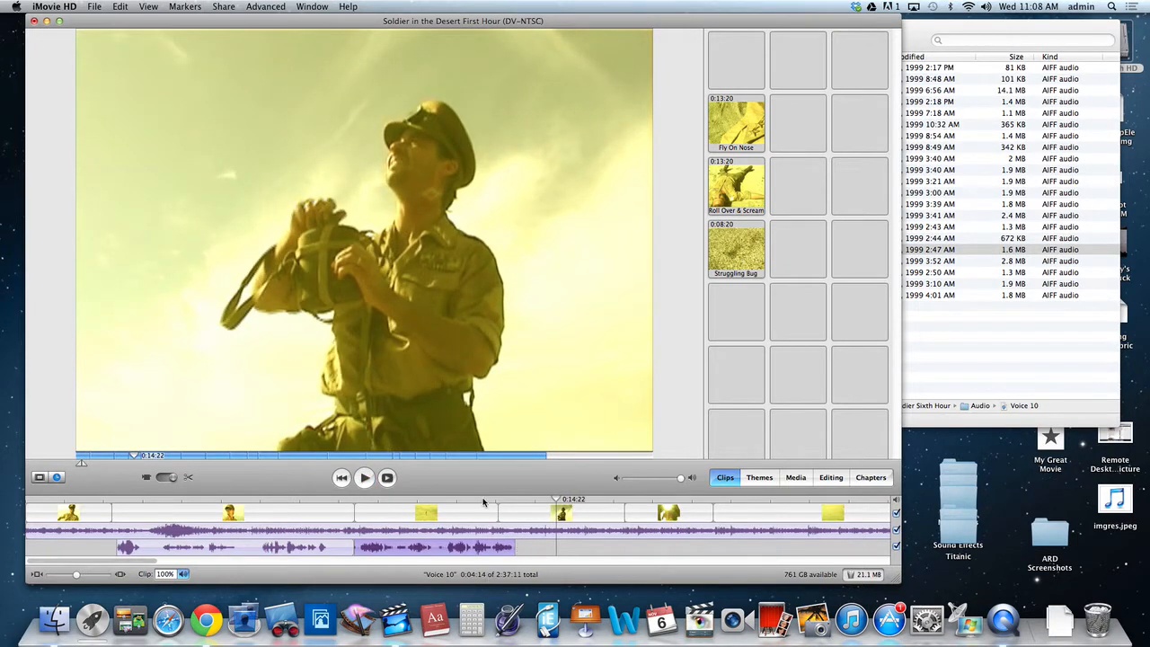
click(489, 500)
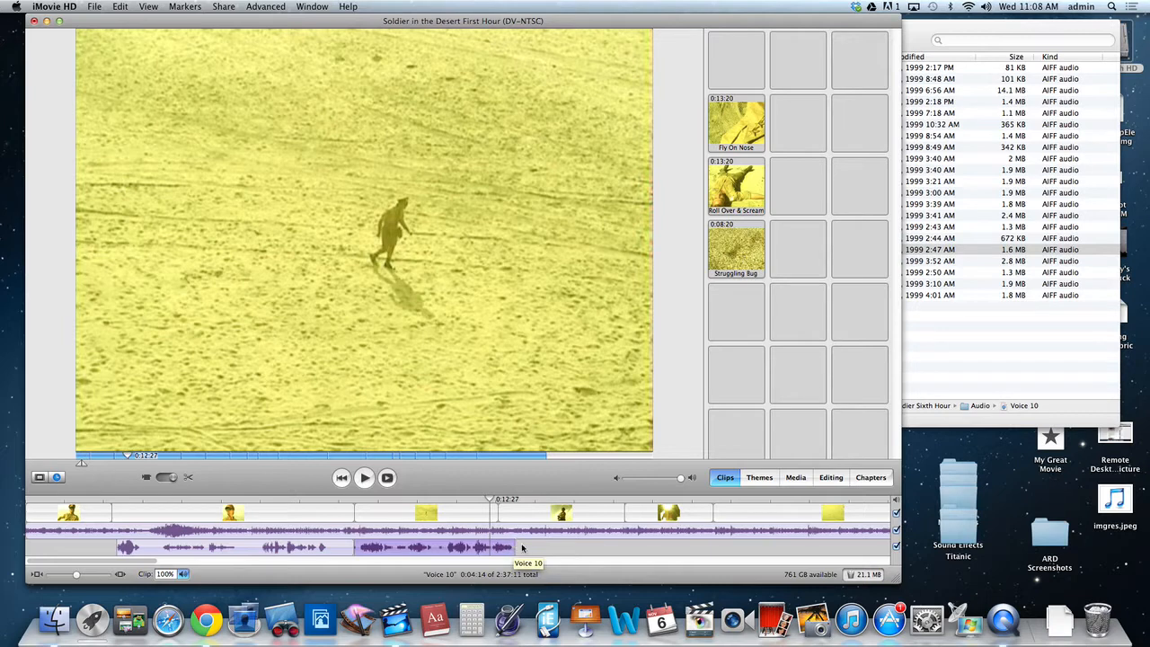
click(521, 548)
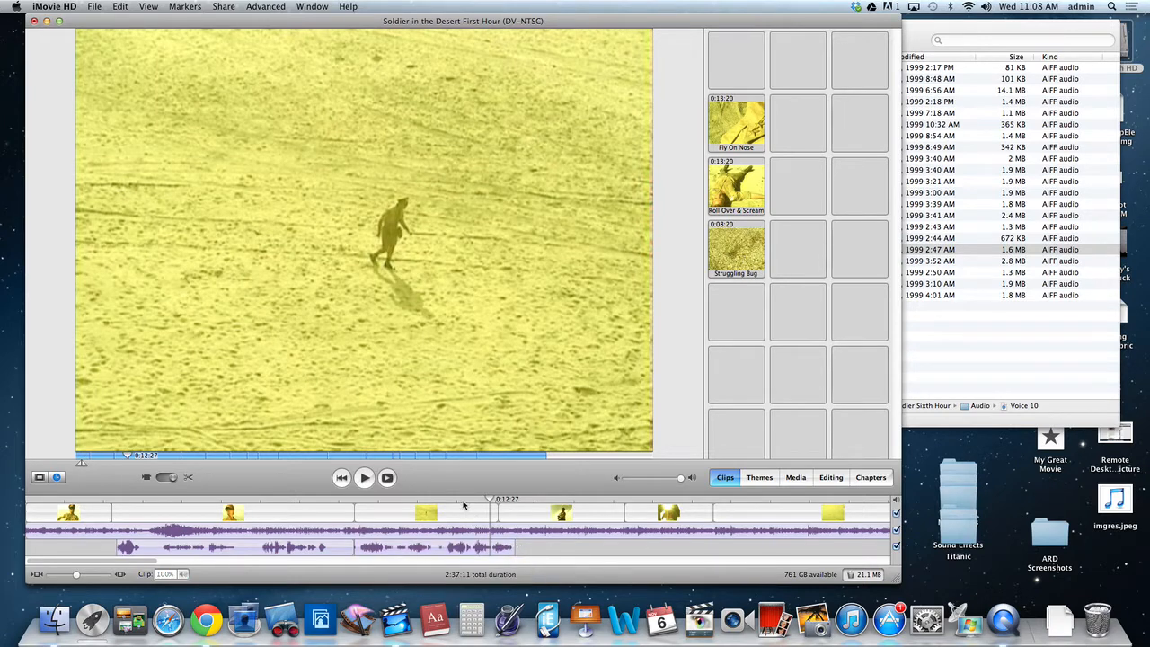
key(space)
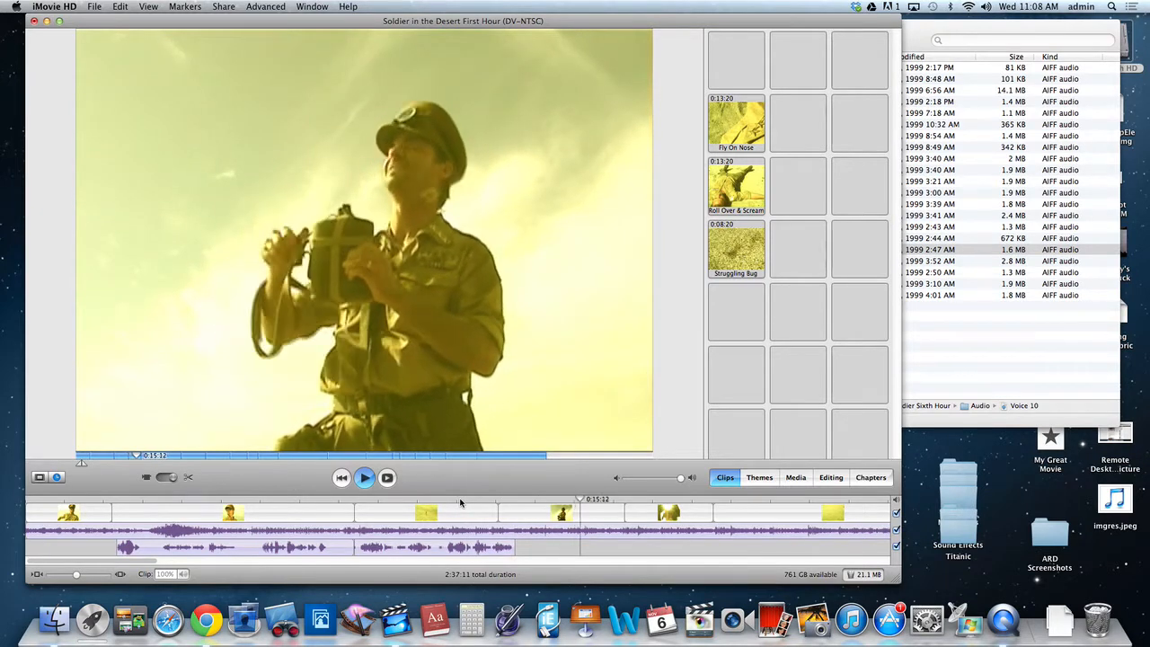
key(space)
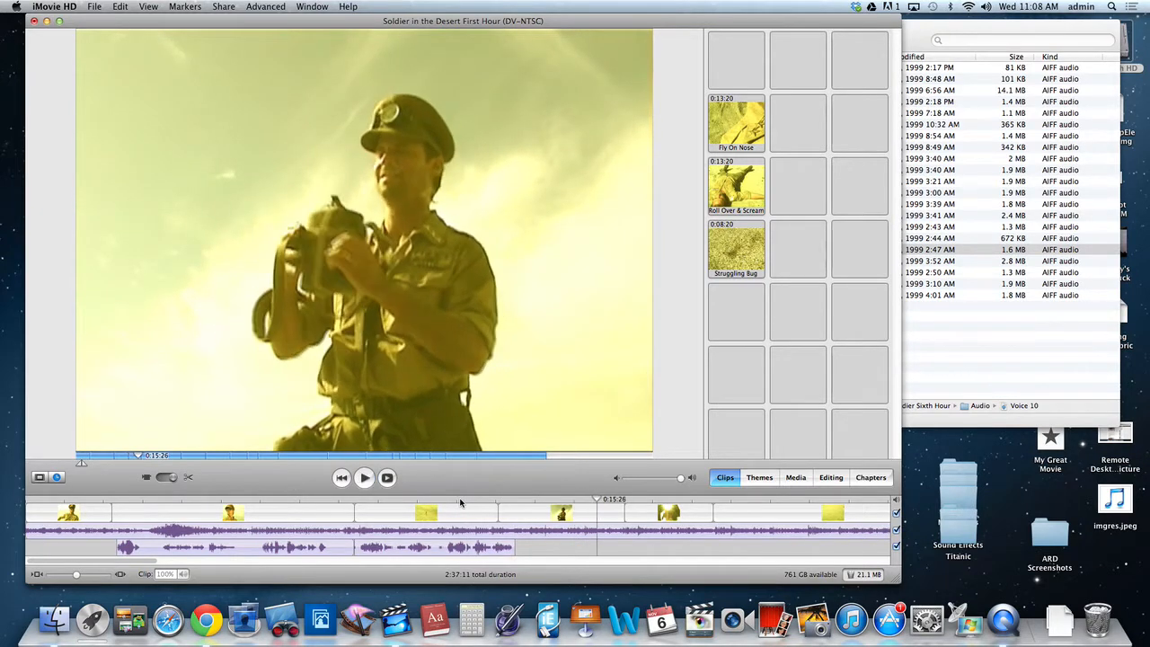
Switch to the Audio folder in Finder and listen to a preview of Voice 14.
click(960, 425)
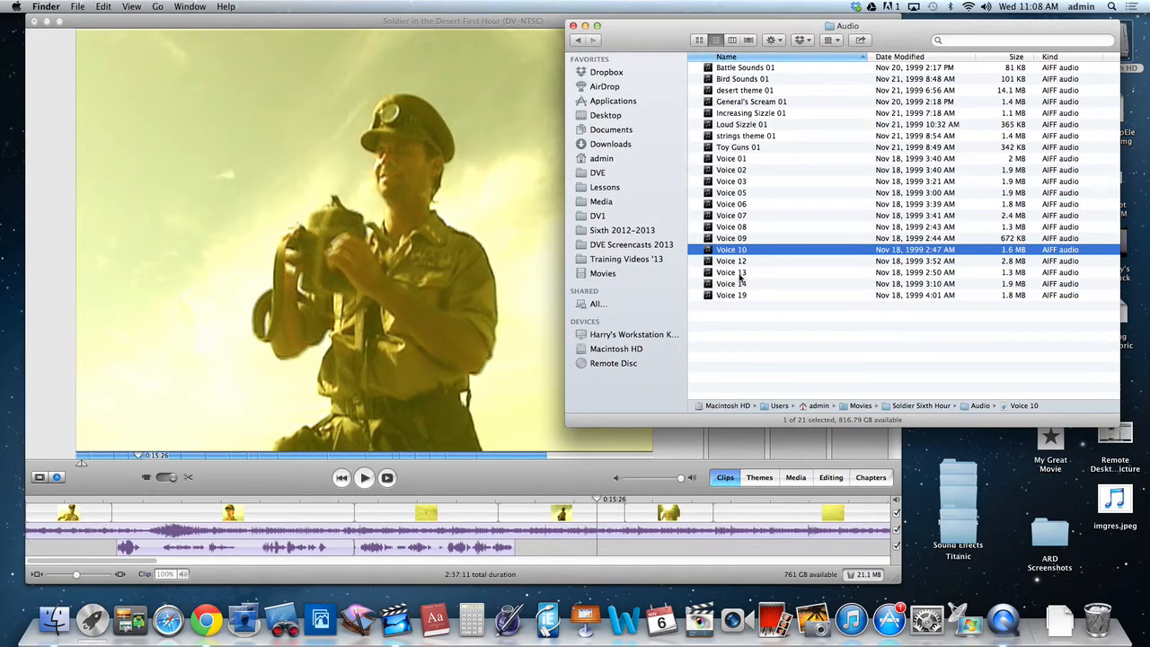
click(735, 286)
key(space)
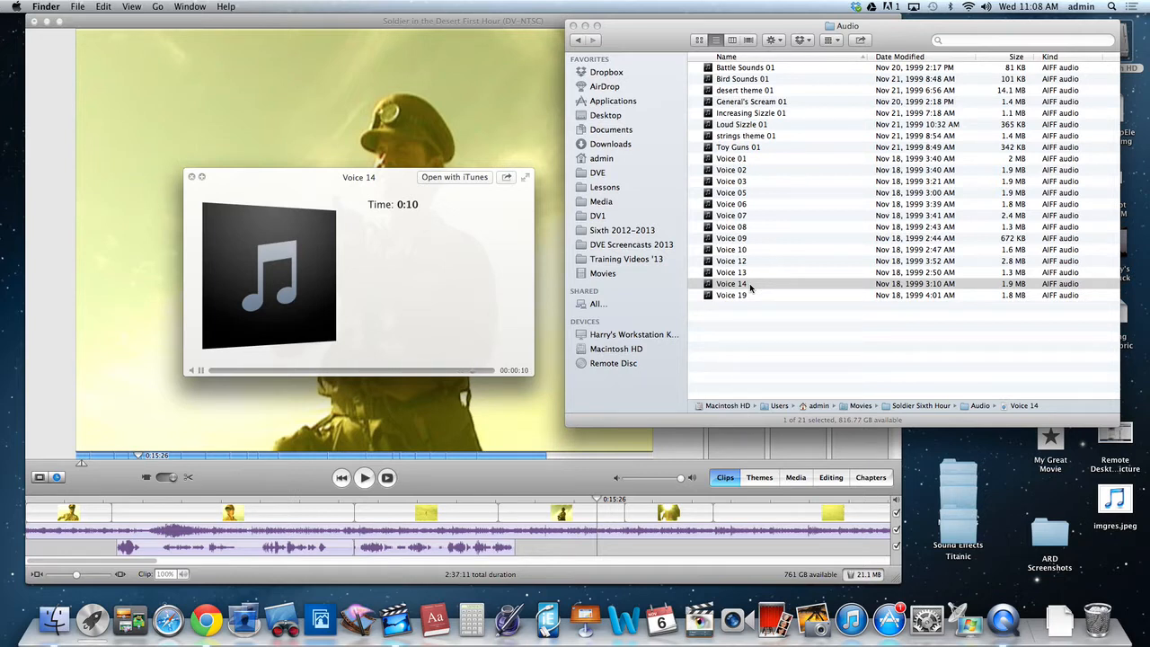
key(space)
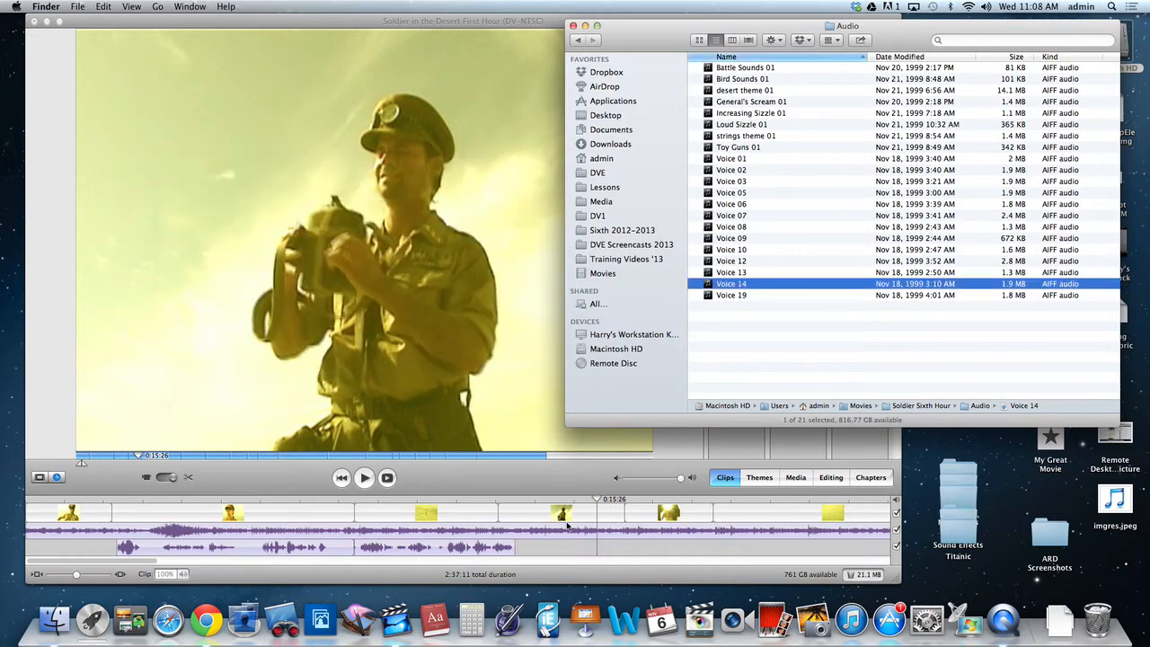
Play the timeline from about 0:26:00 and delete the Increasing Sizzle 01 clip from the second audio track.
drag(537, 499, 357, 499)
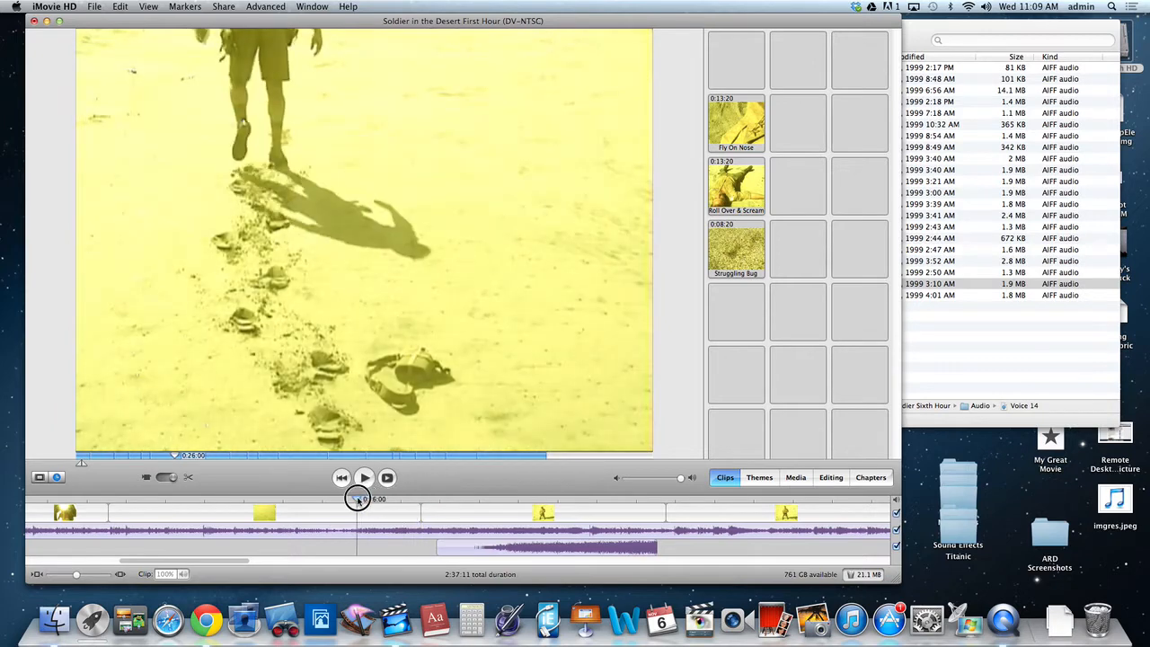
key(space)
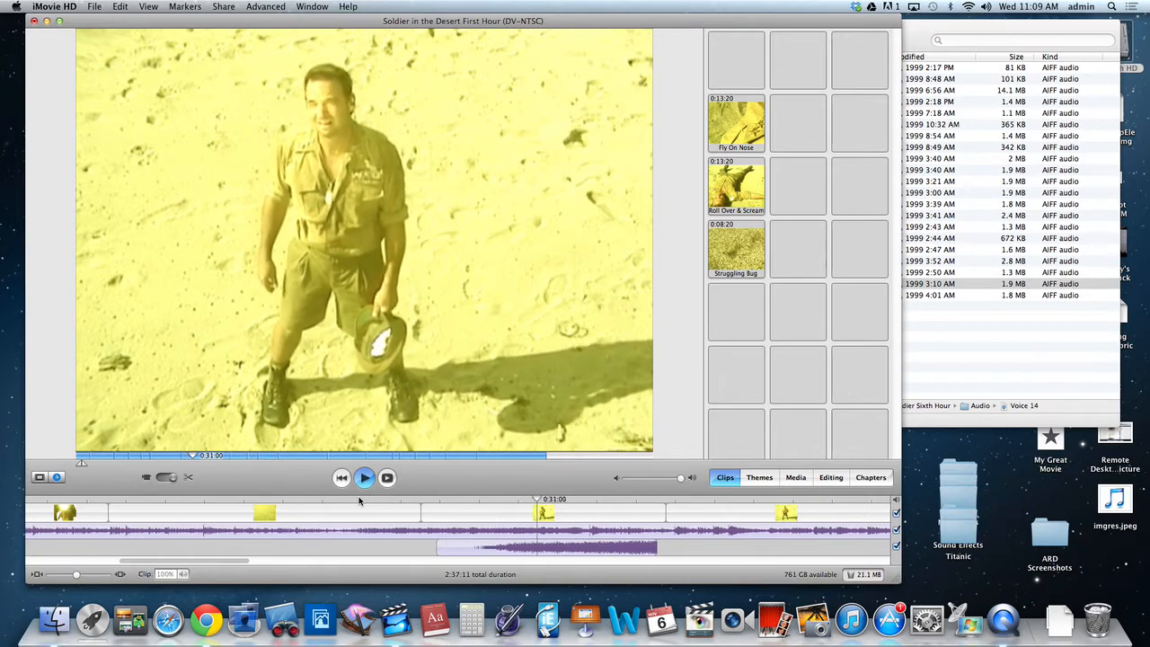
key(space)
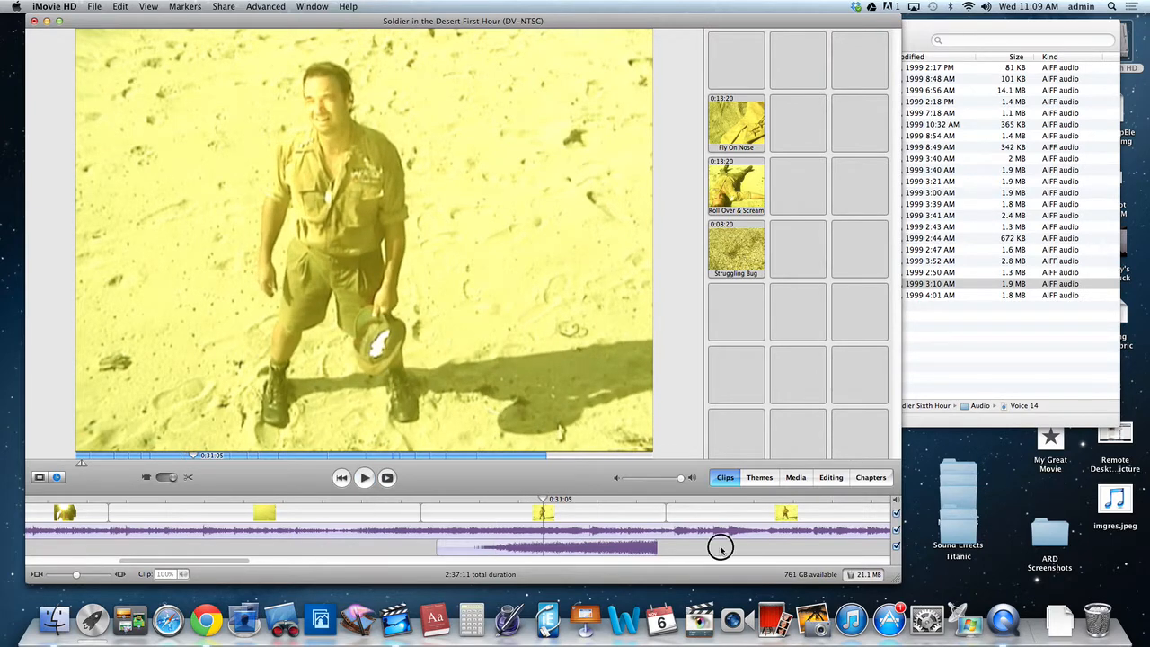
click(605, 551)
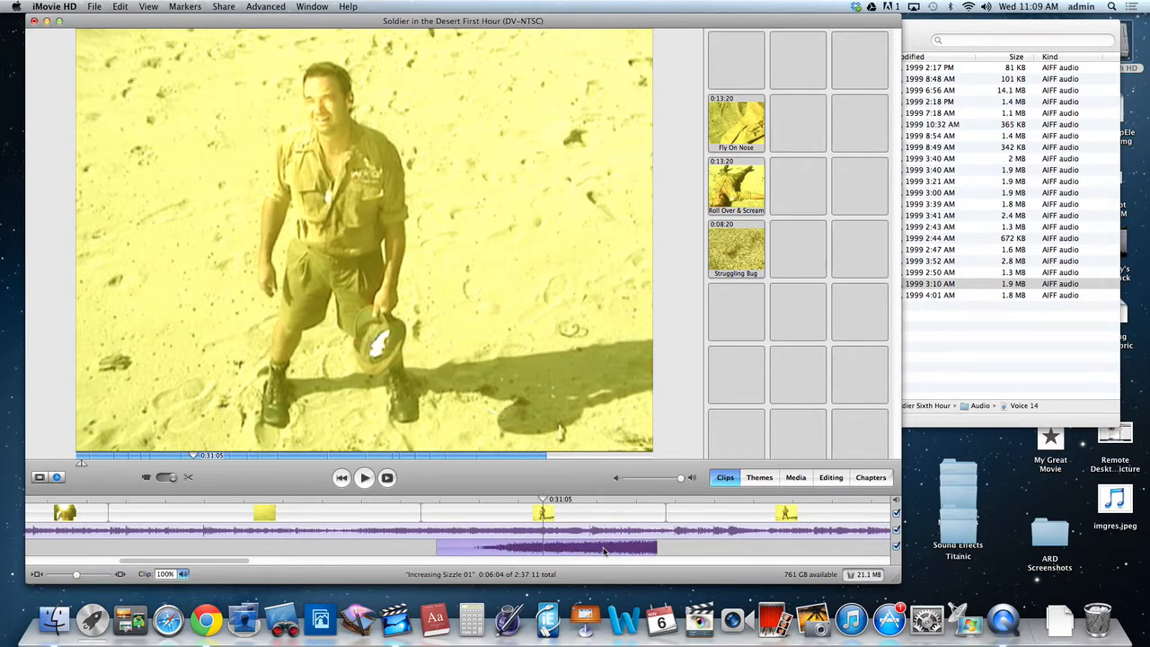
key(Delete)
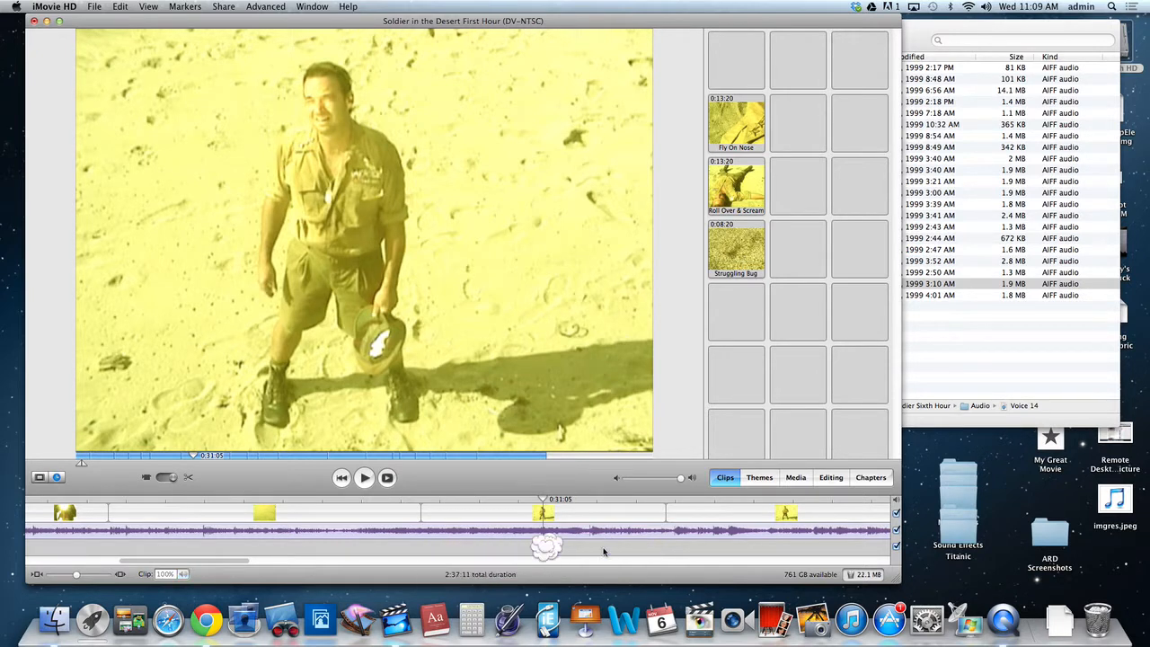
Listen briefly to Voice 14 in the Audio folder and add it to the movie's second audio track.
click(932, 285)
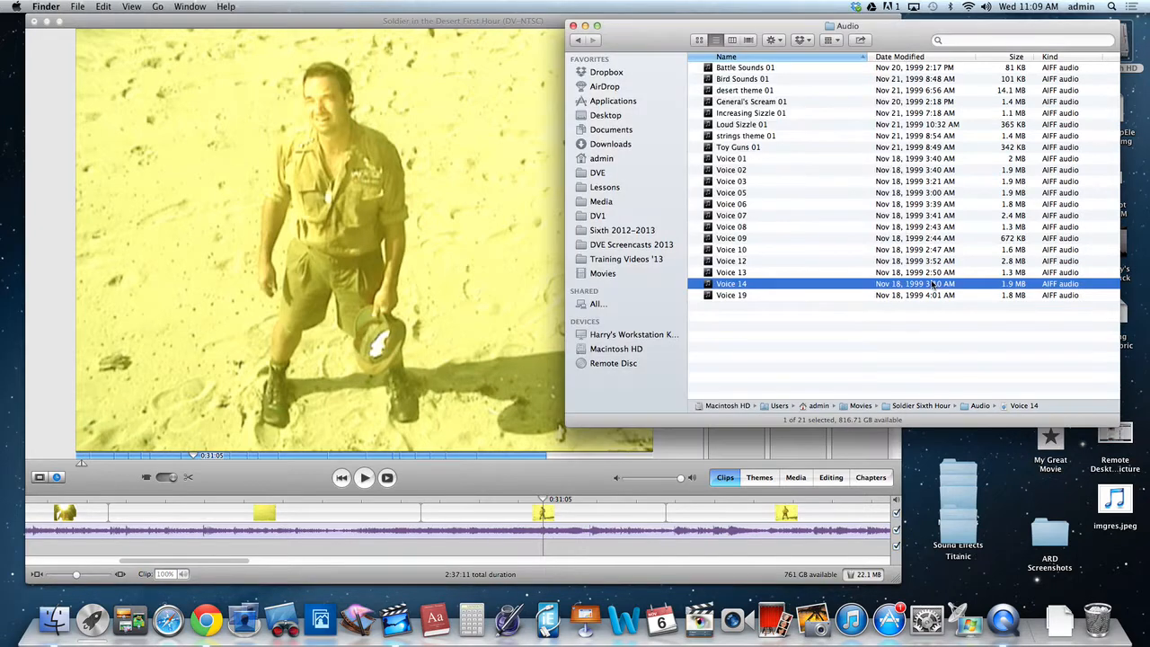
key(space)
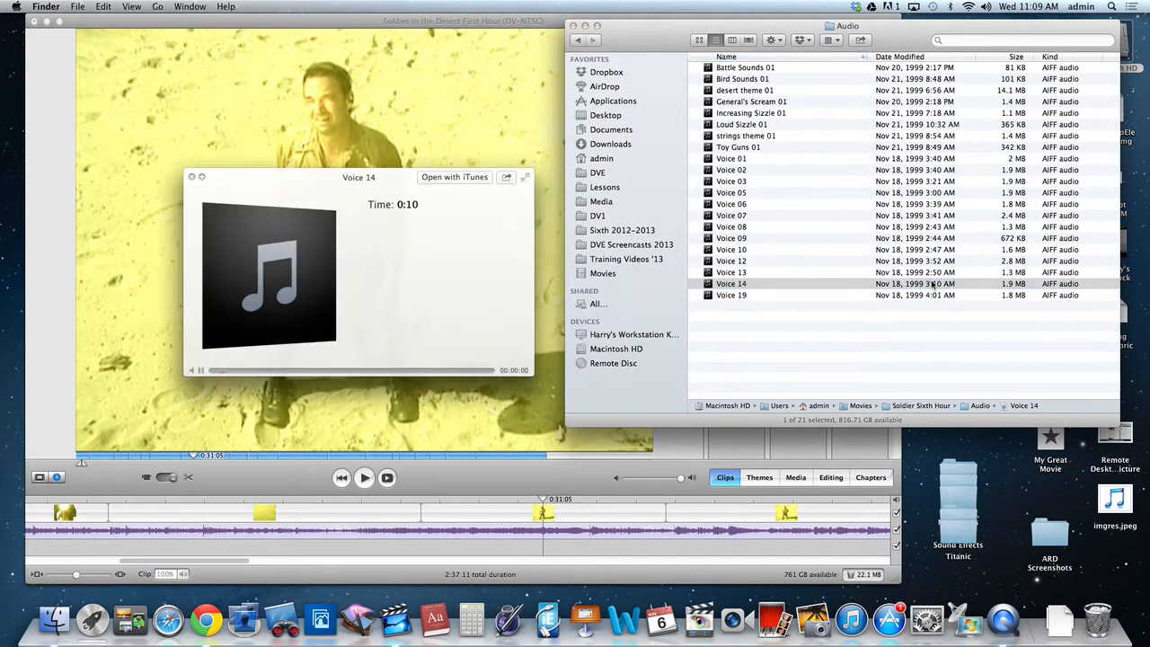
key(space)
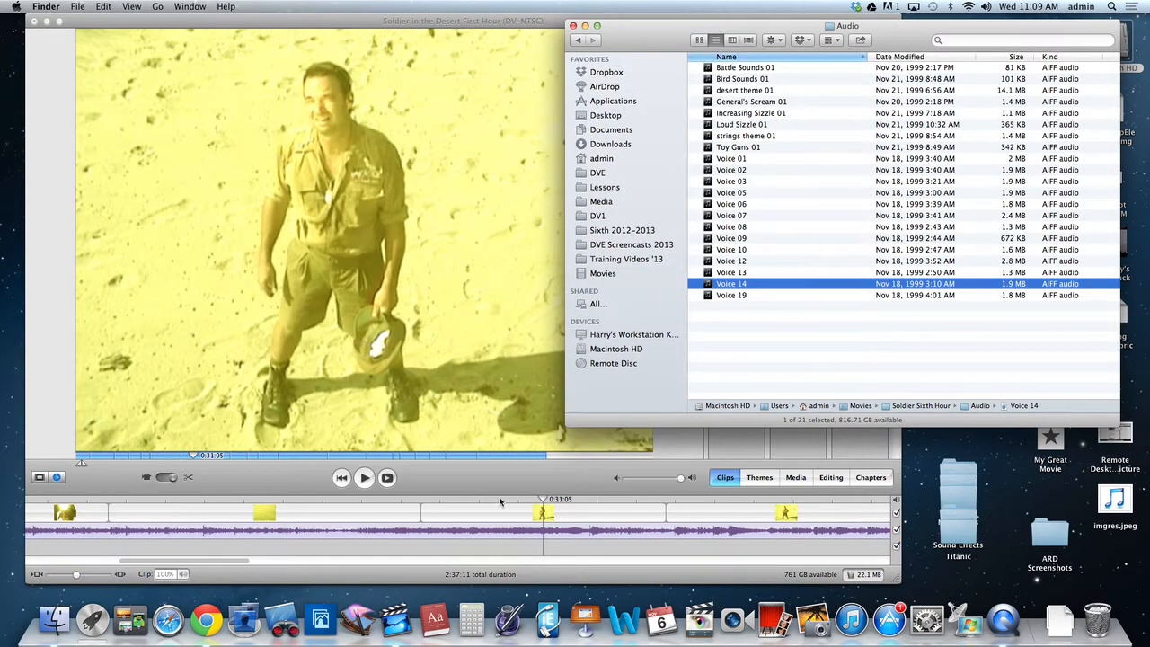
drag(506, 505, 421, 501)
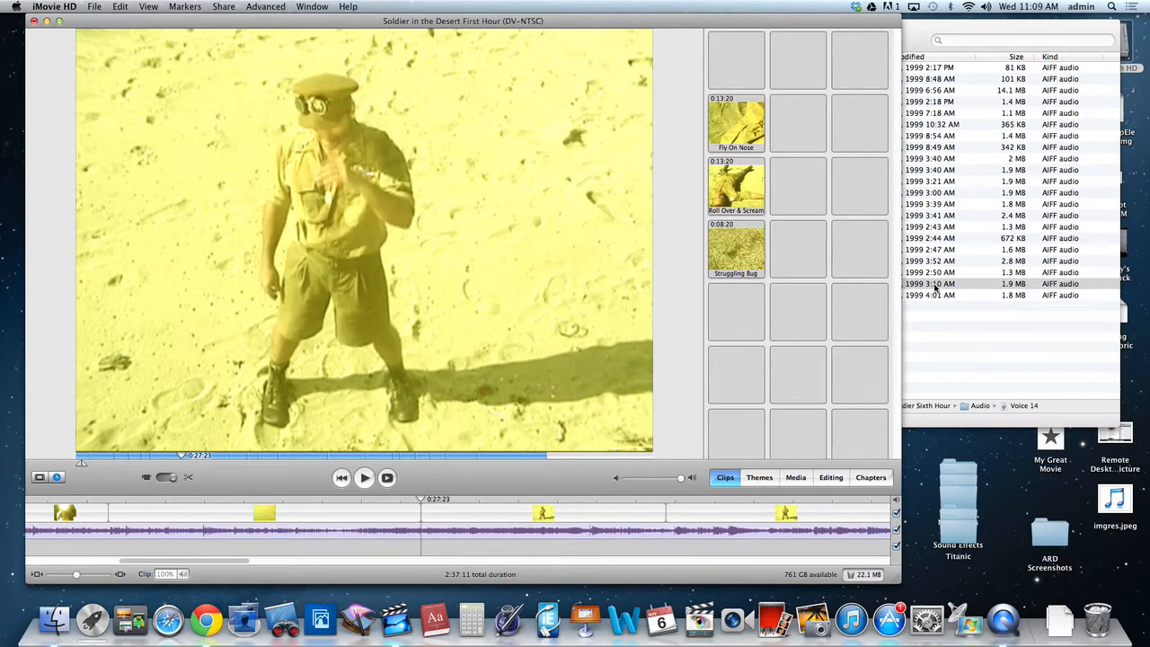
mouse_move(936, 287)
mouse_down()
mouse_move(878, 316)
mouse_move(951, 284)
mouse_up()
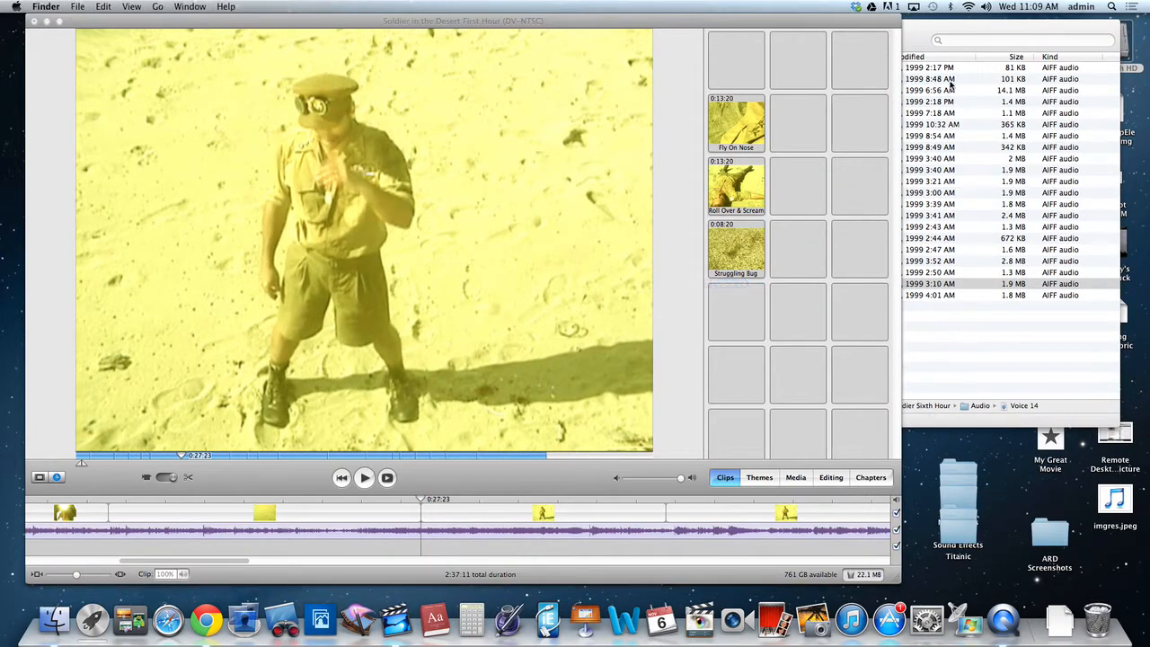
click(926, 36)
drag(726, 283, 510, 536)
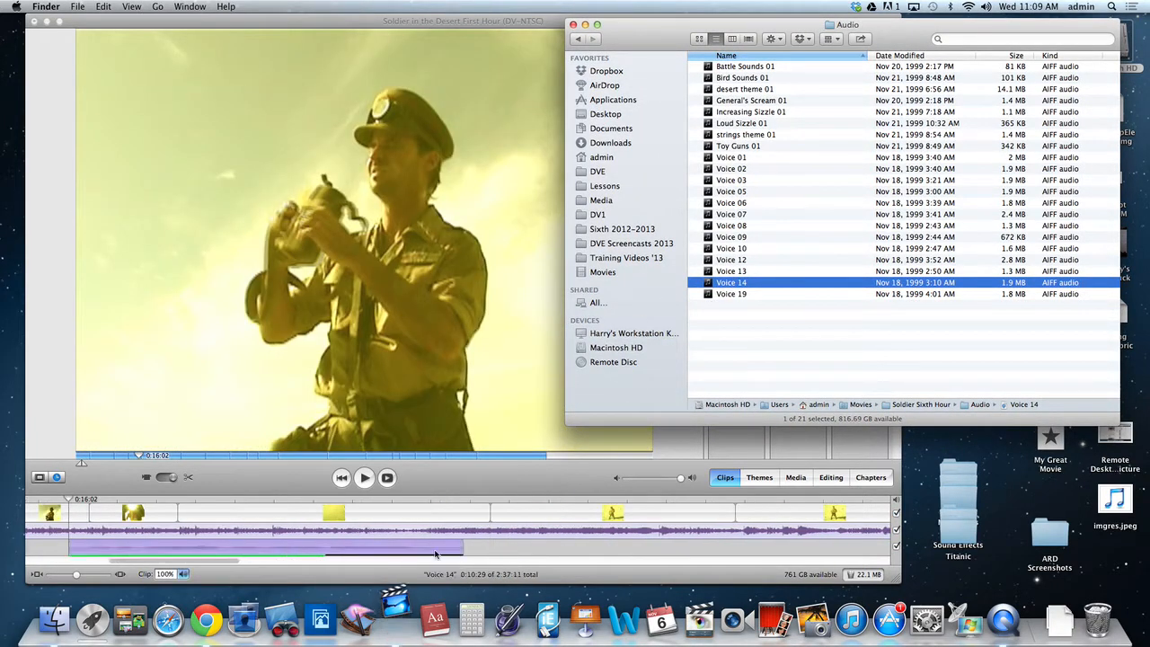
Move the Finder window aside and shift the Voice 14 clip along the second audio track to start at 0:26:00.
drag(631, 40, 809, 40)
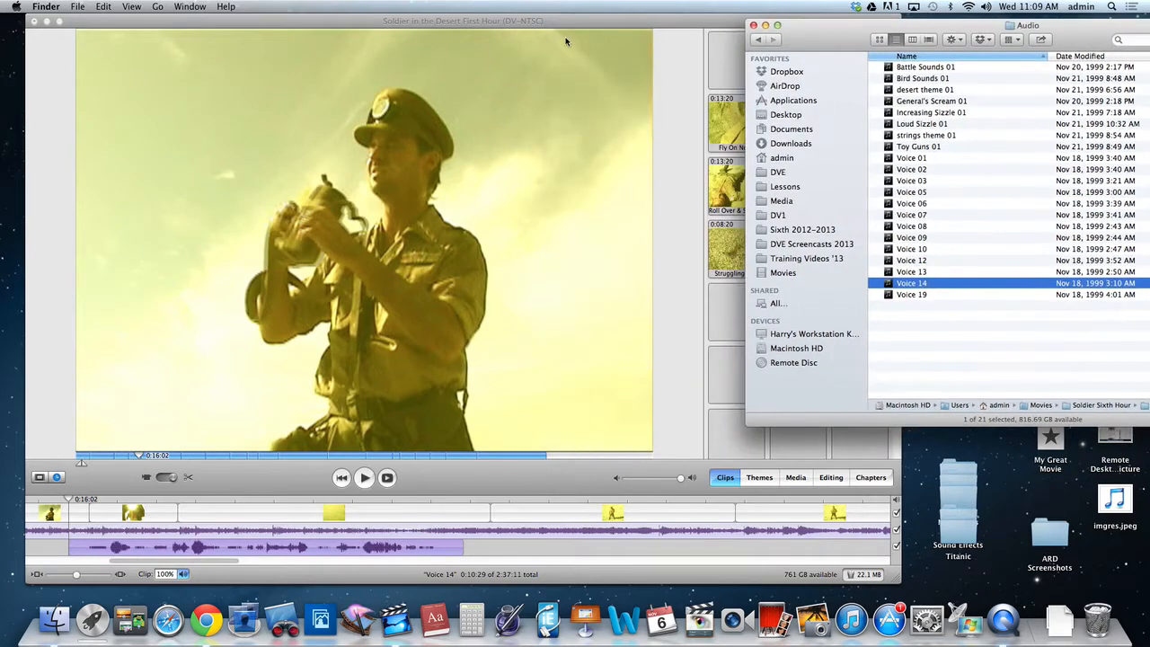
click(564, 30)
scroll(154, 525, left, 4)
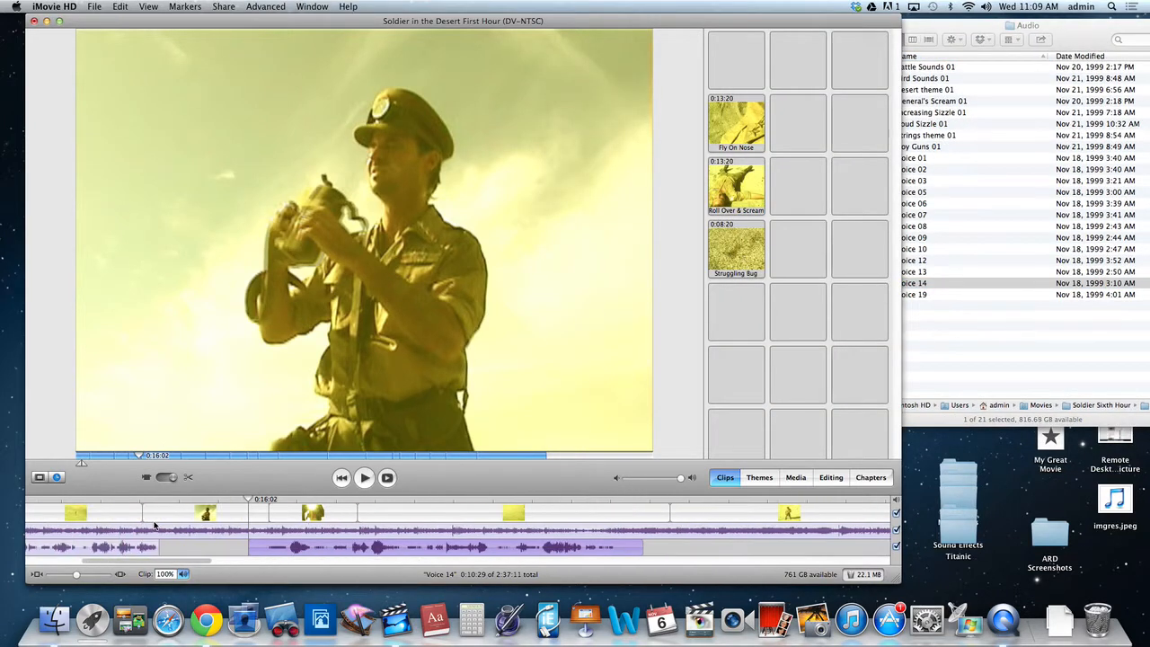
drag(245, 508, 228, 500)
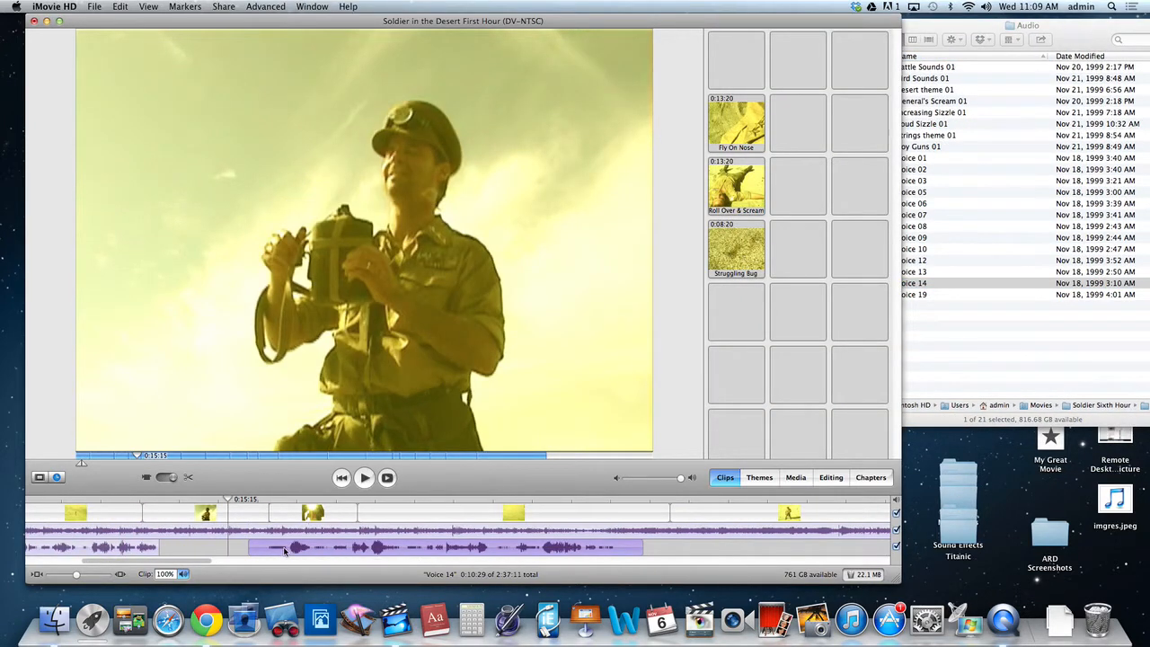
drag(284, 550, 398, 548)
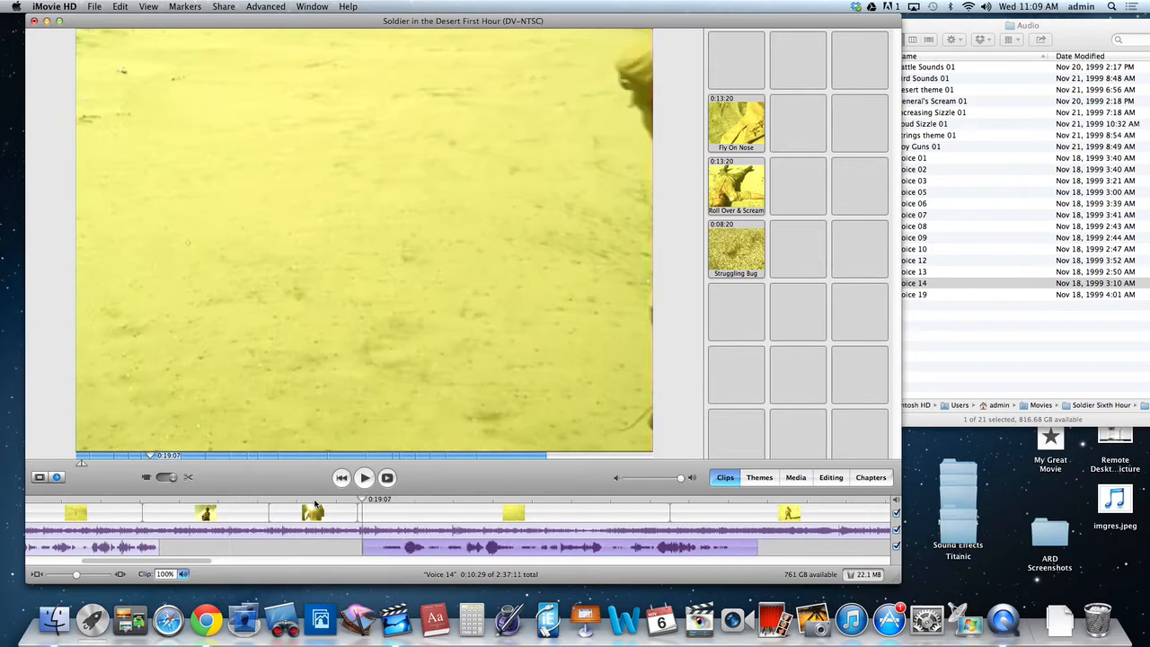
click(314, 503)
key(space)
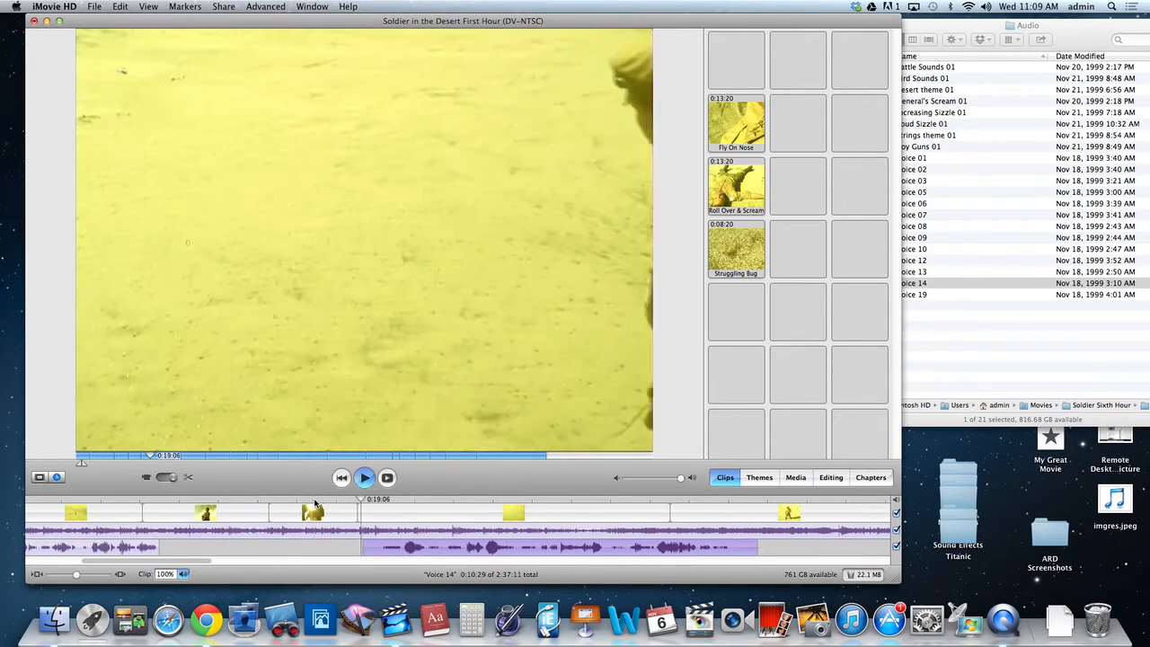
key(space)
drag(396, 548, 657, 548)
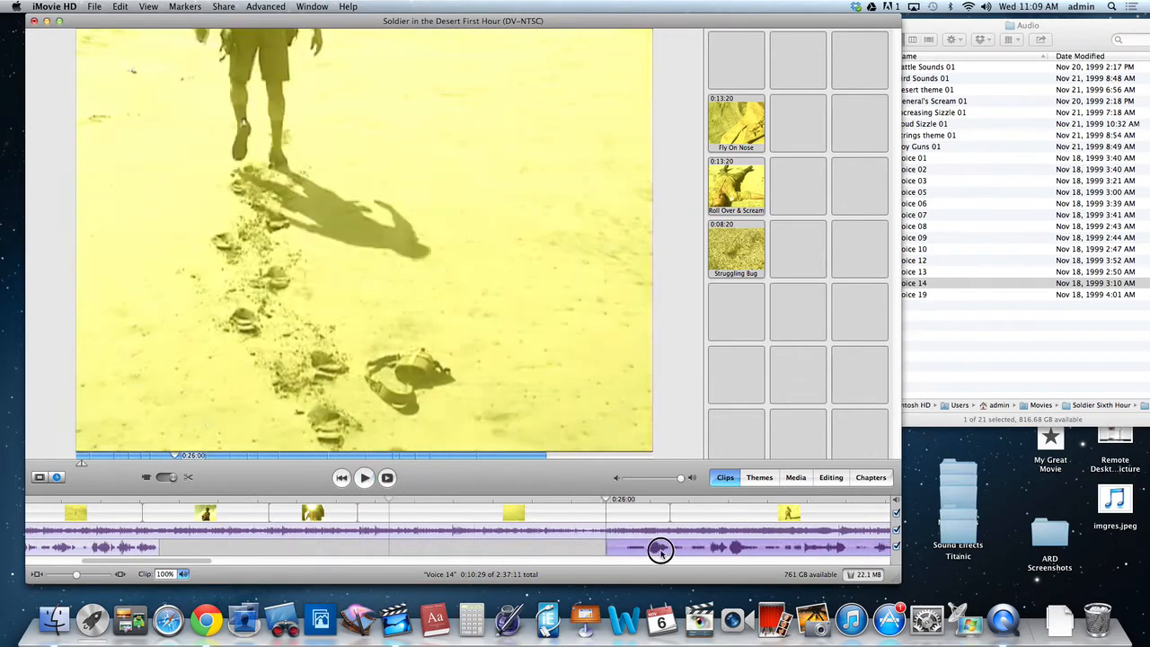
Play the timeline from shortly before Voice 14 through its end to check it against the standing soldier shots.
click(571, 501)
scroll(530, 530, right, 10)
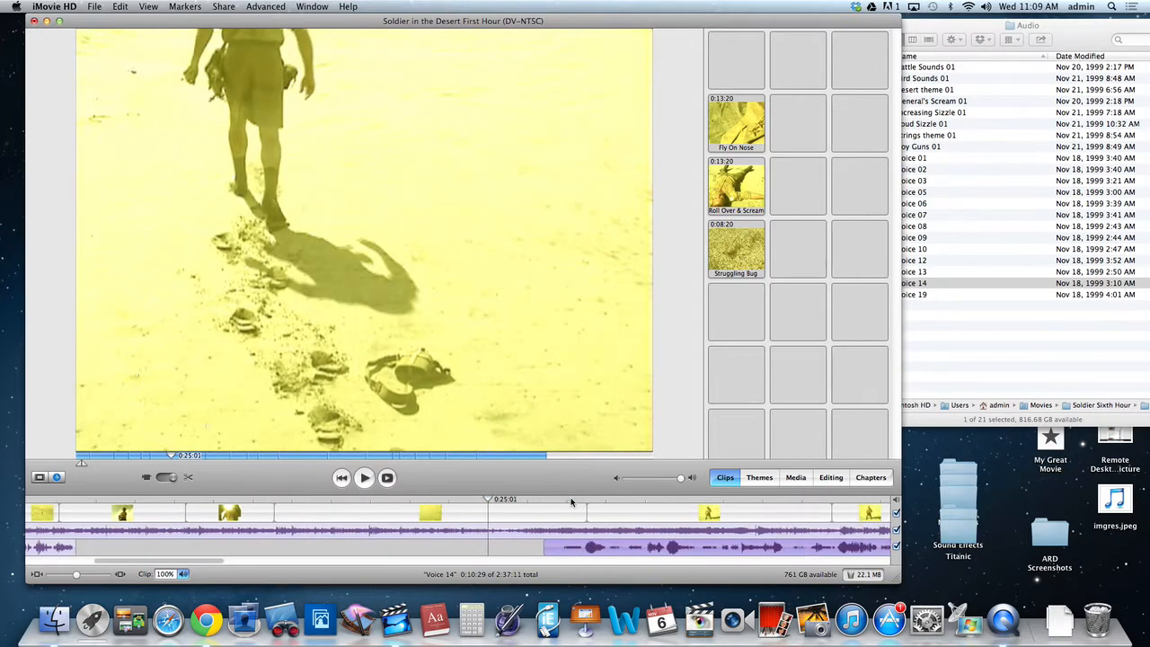
drag(490, 540, 465, 548)
key(space)
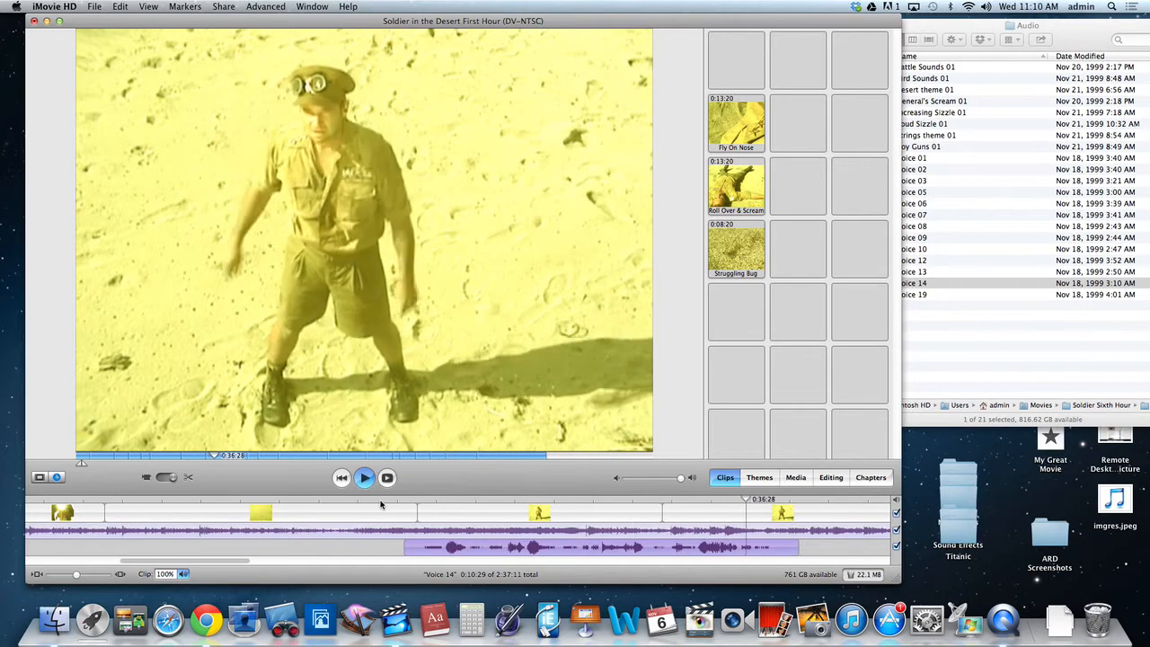
Switch to the Audio folder in Finder and listen to a preview of Voice 07.
click(937, 422)
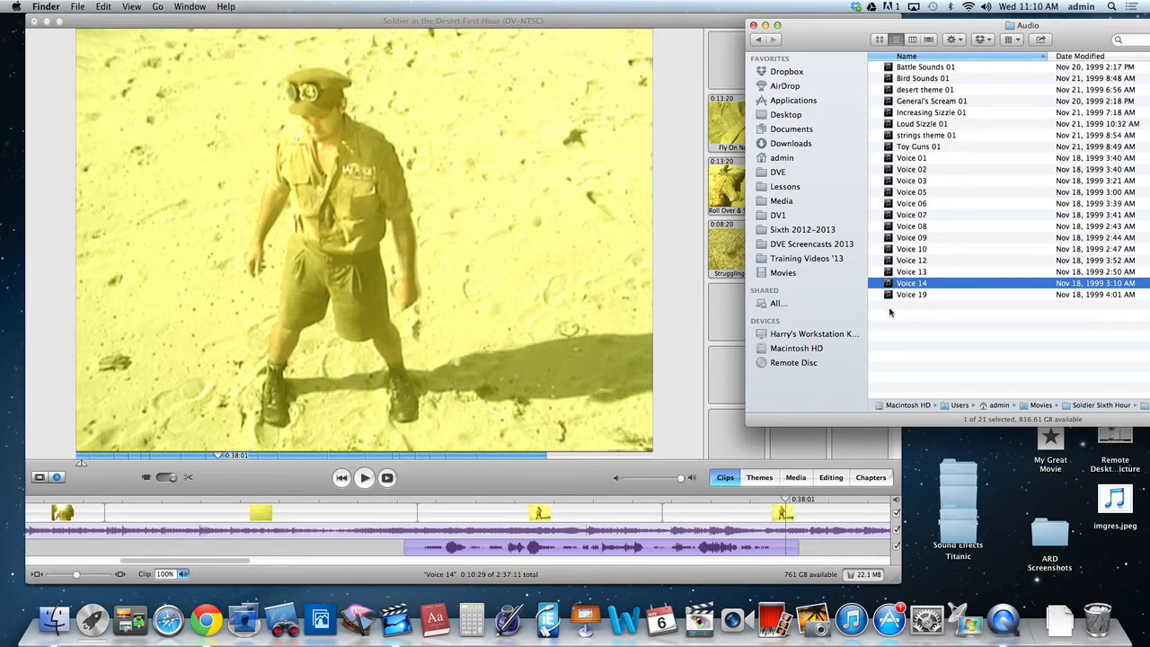
click(920, 218)
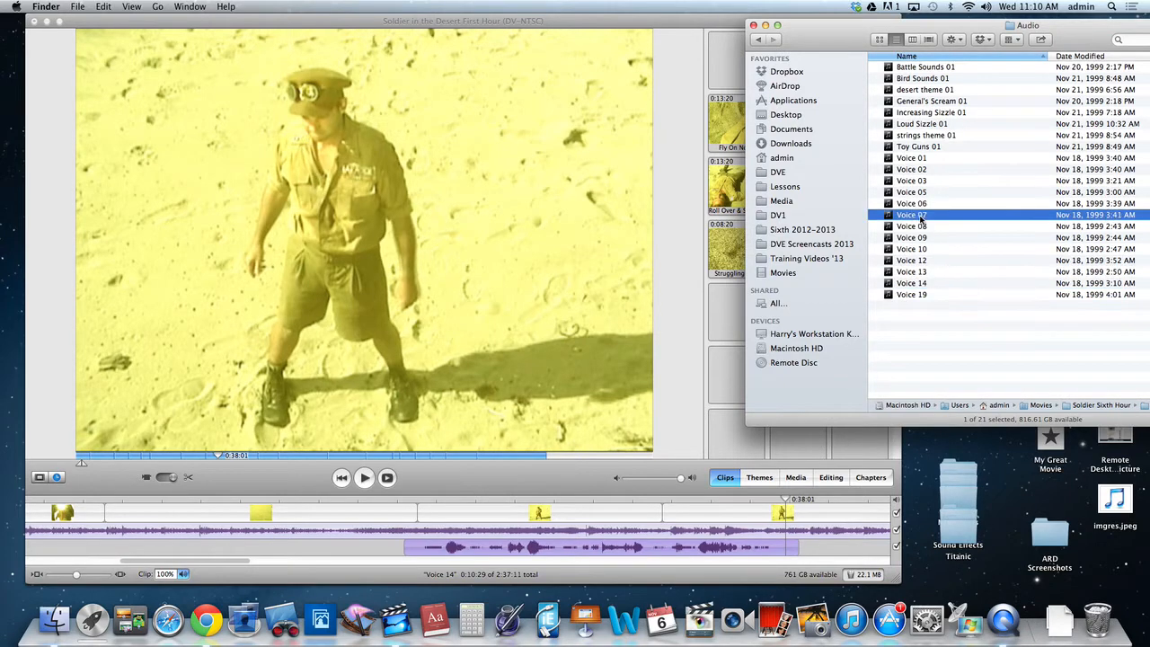
key(space)
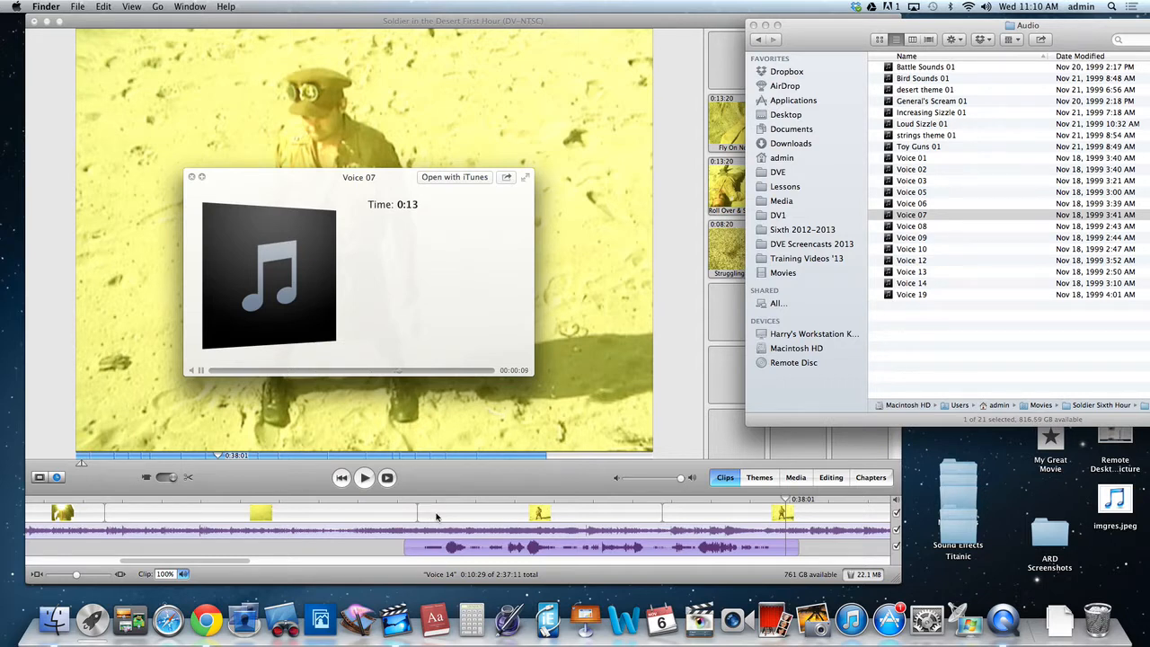
key(space)
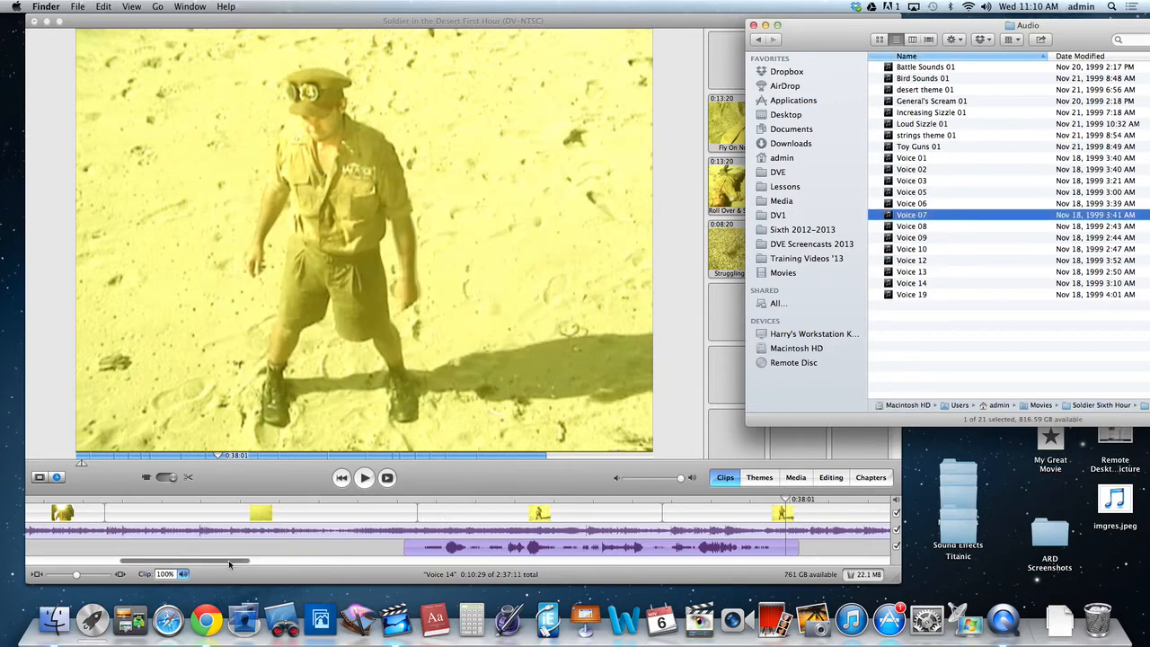
Zoom out the timeline, find the lying soldier shot at 1:37:02, and add Voice 07 from Finder to the first audio track around it.
drag(232, 564, 592, 572)
drag(79, 577, 56, 575)
drag(265, 569, 516, 539)
drag(214, 505, 249, 501)
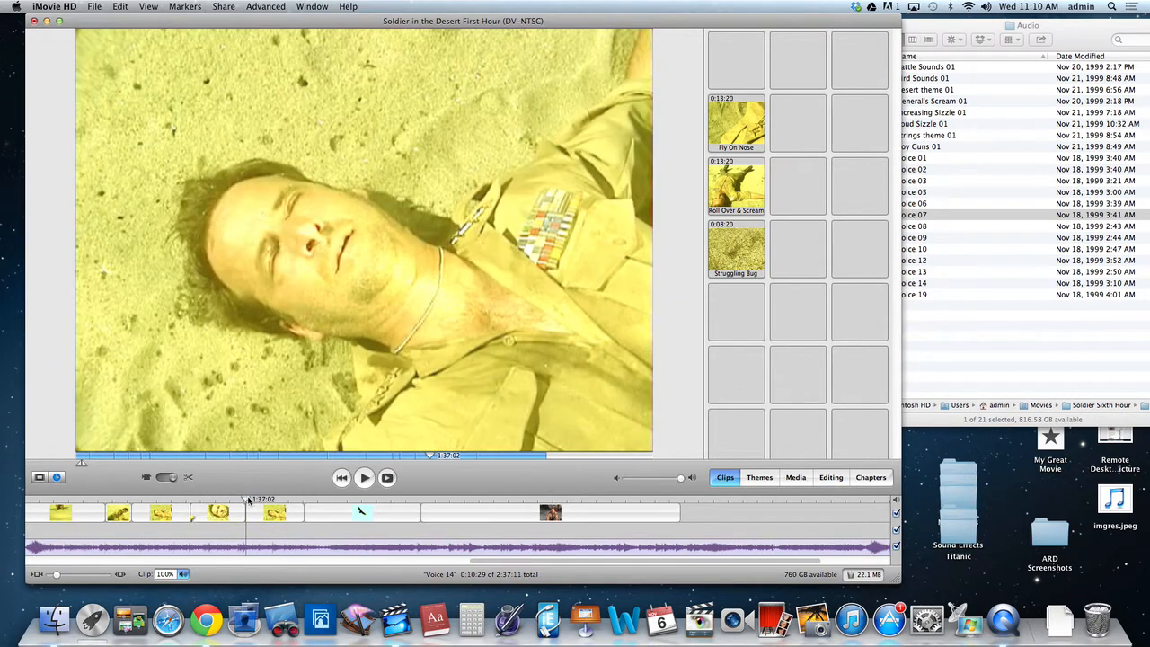
click(950, 31)
drag(905, 214, 368, 537)
Play the beginning of Voice 07 and trim its start to 1:37:02 so the clip lasts 0:10:08.
click(233, 503)
key(space)
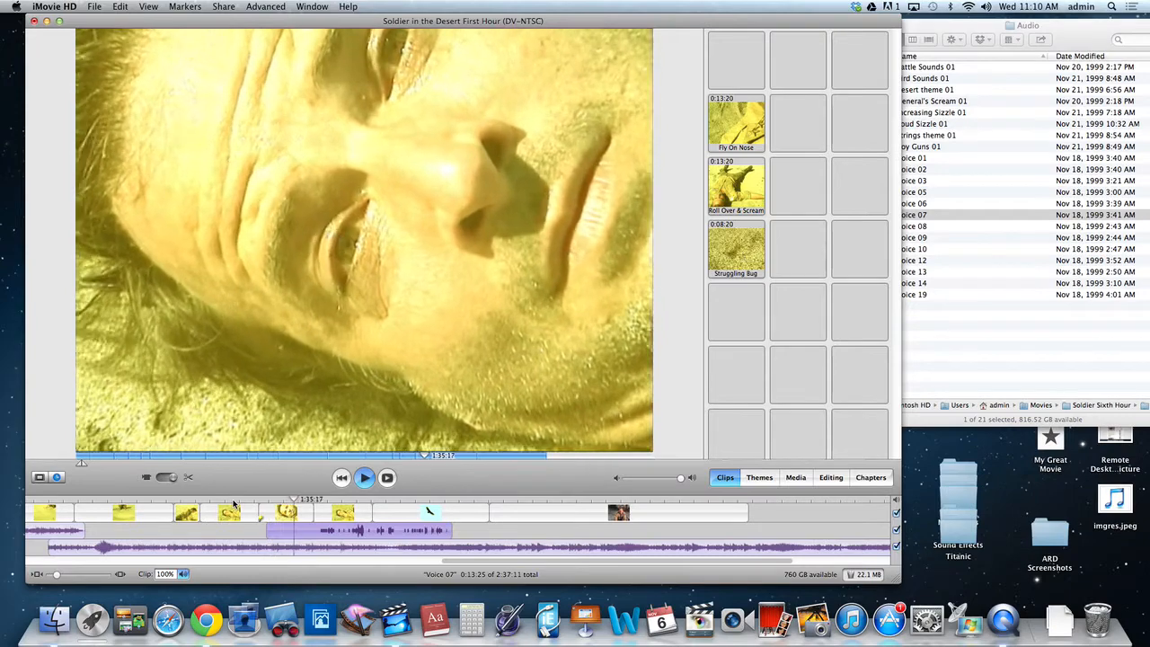
key(space)
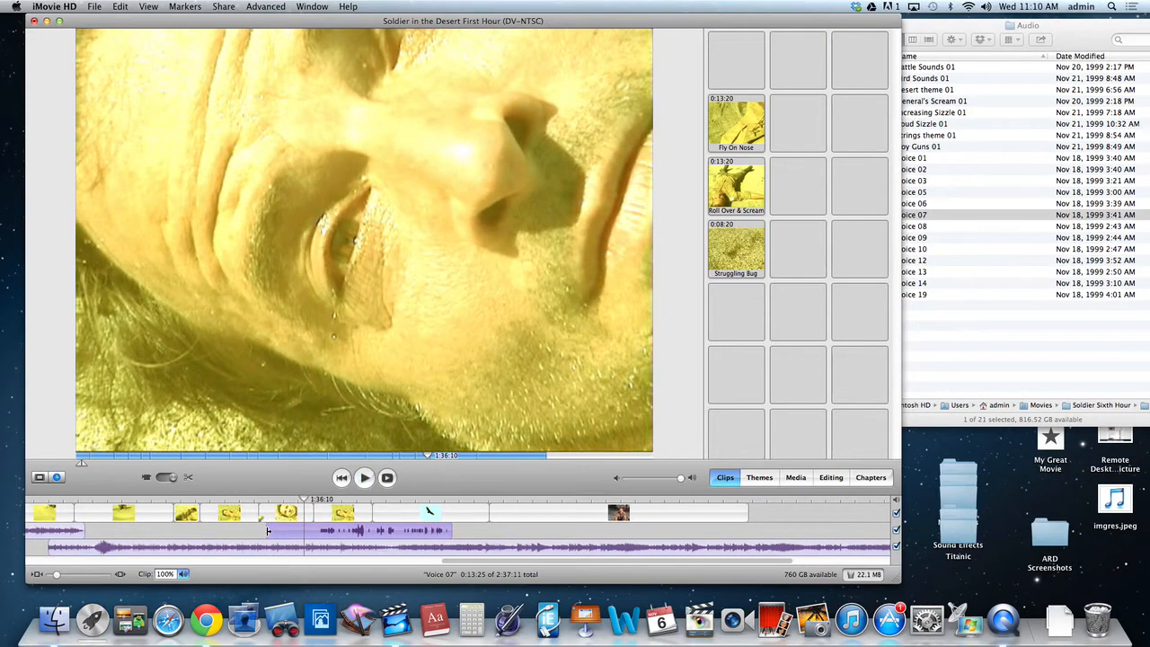
drag(268, 531, 316, 533)
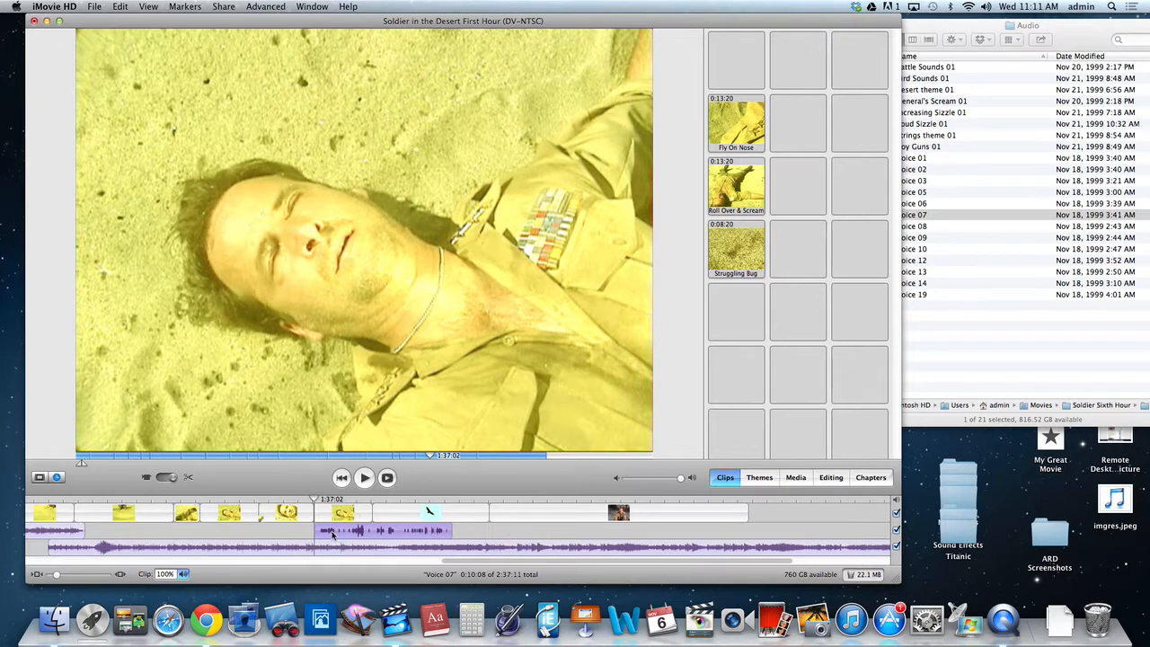
Play back the trimmed Voice 07, then replay from 1:46:18 across the bird shot into the screaming soldier shot.
key(space)
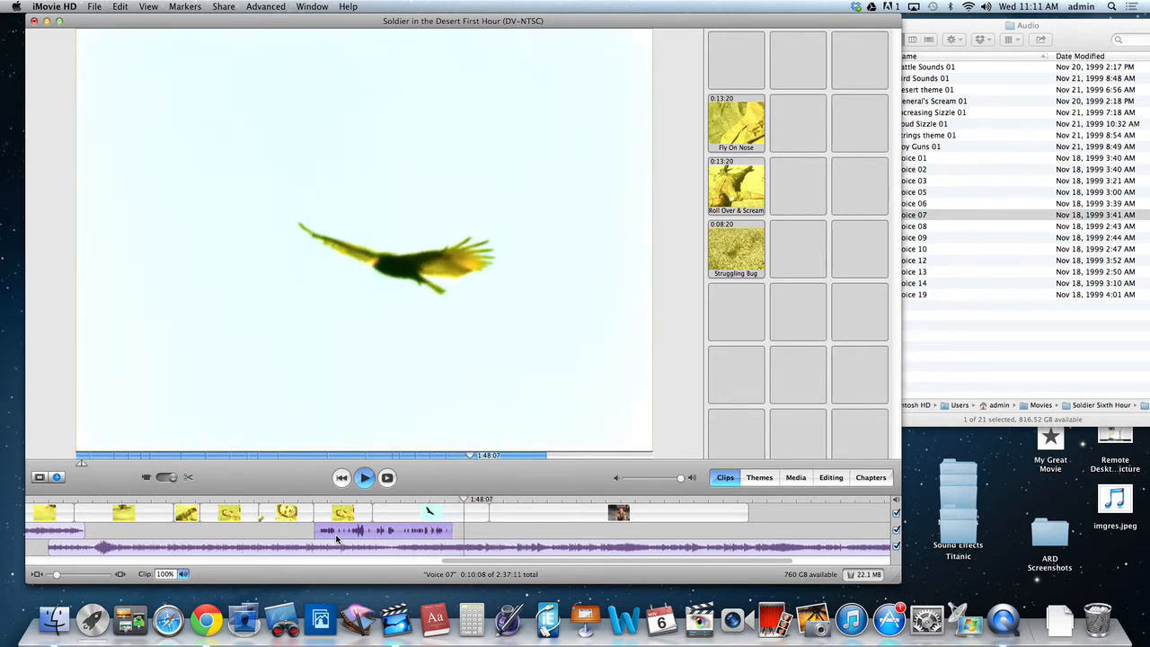
key(space)
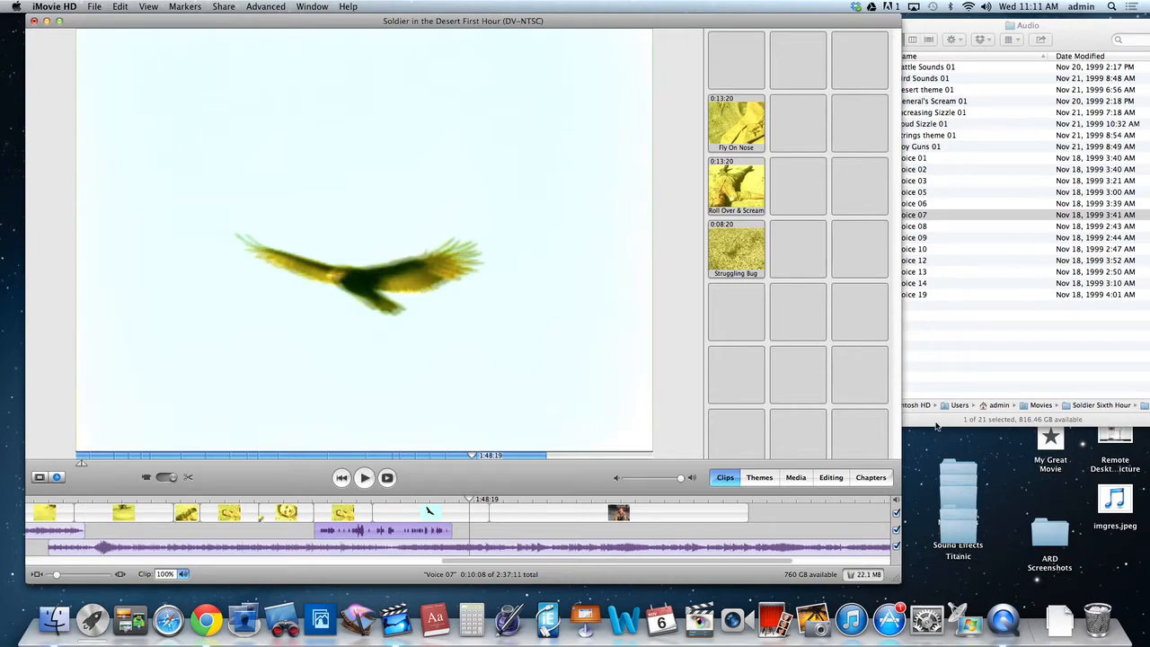
drag(473, 501, 439, 497)
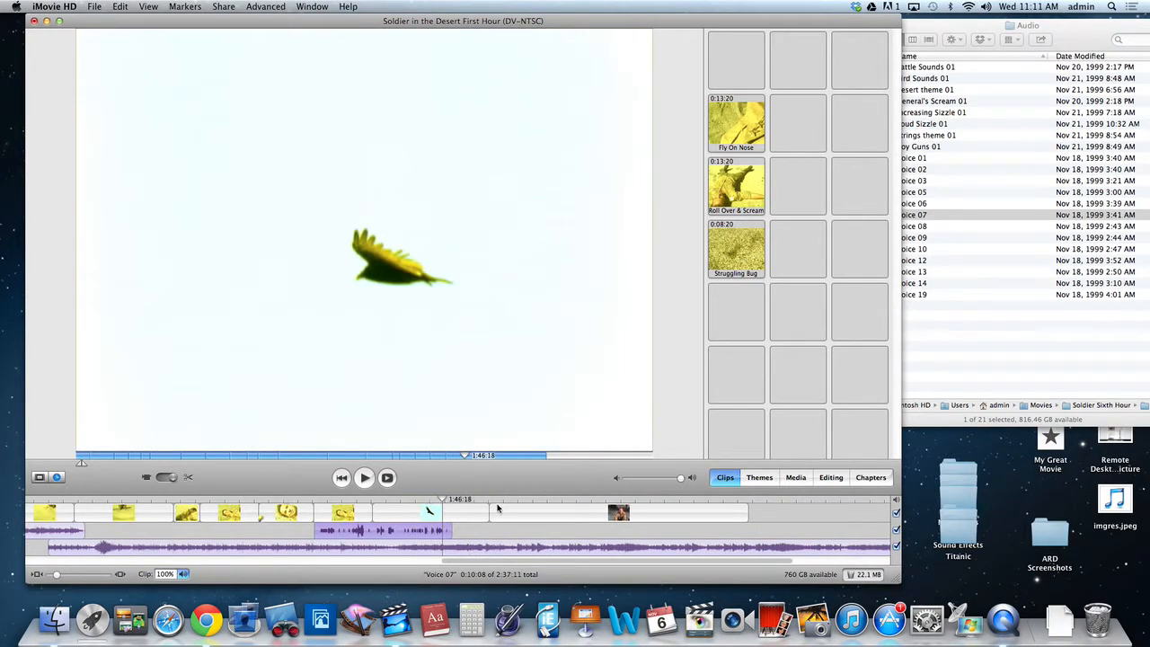
key(space)
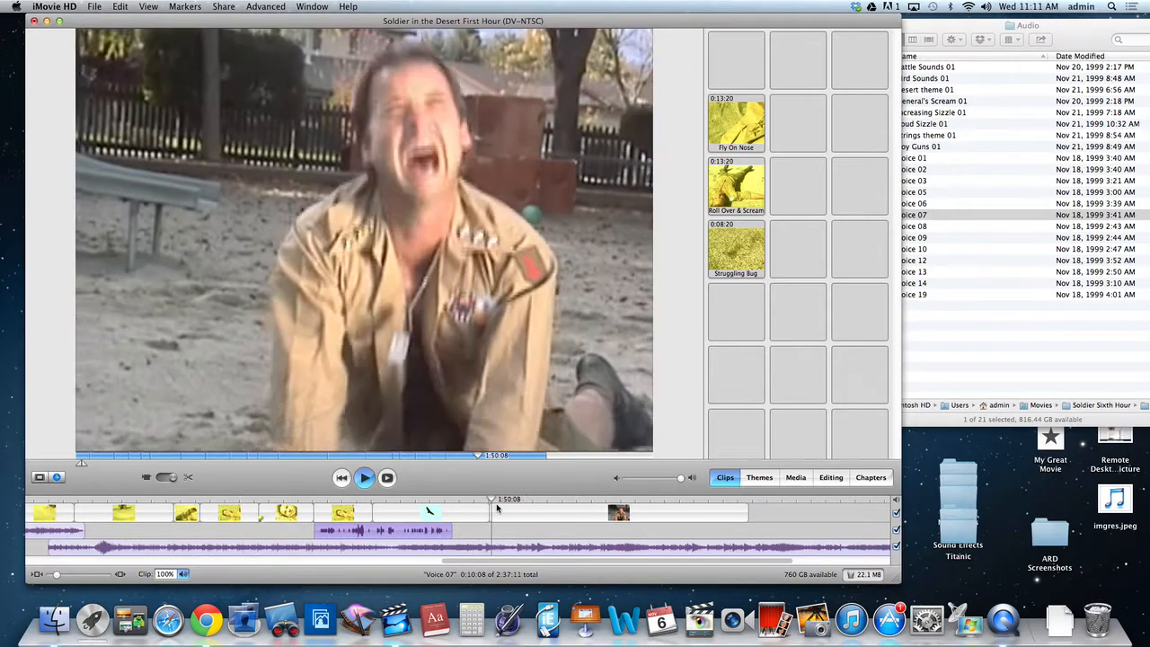
key(space)
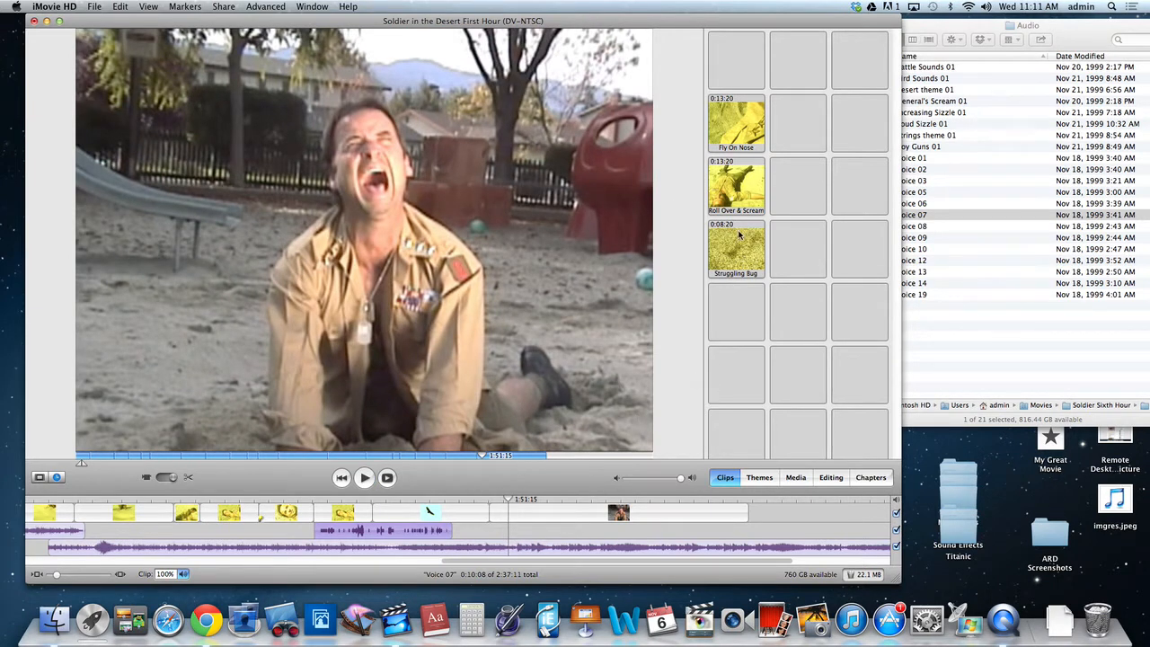
Check the end of the bird shot and play the unused Roll Over & Scream clip from its start.
click(731, 191)
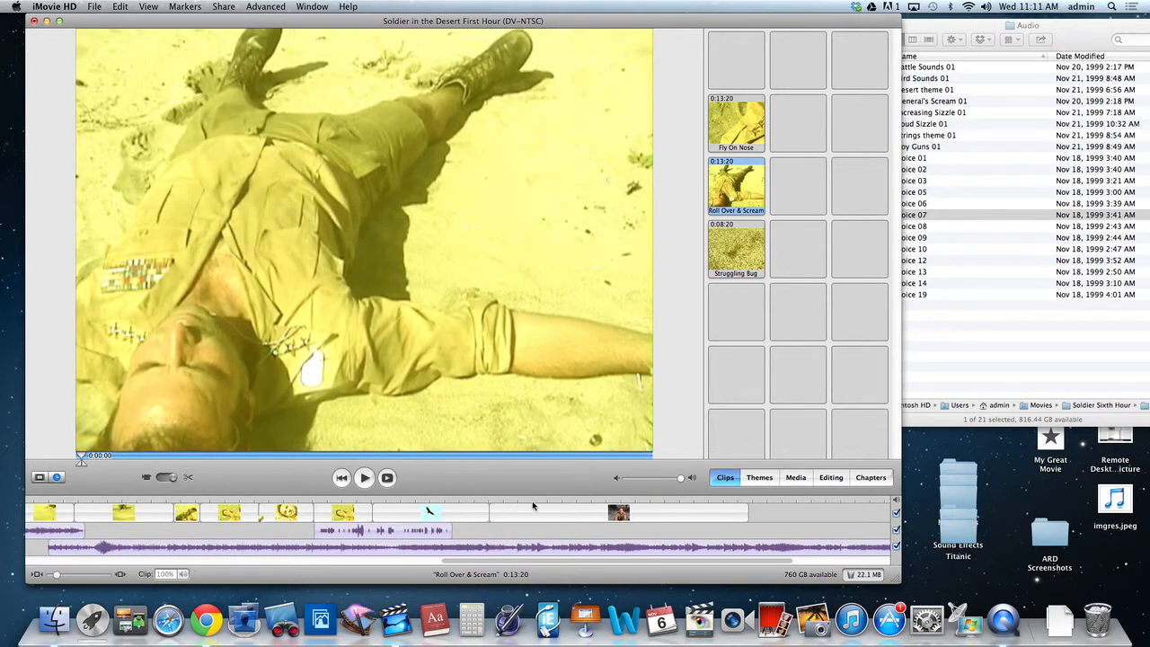
drag(501, 500, 468, 499)
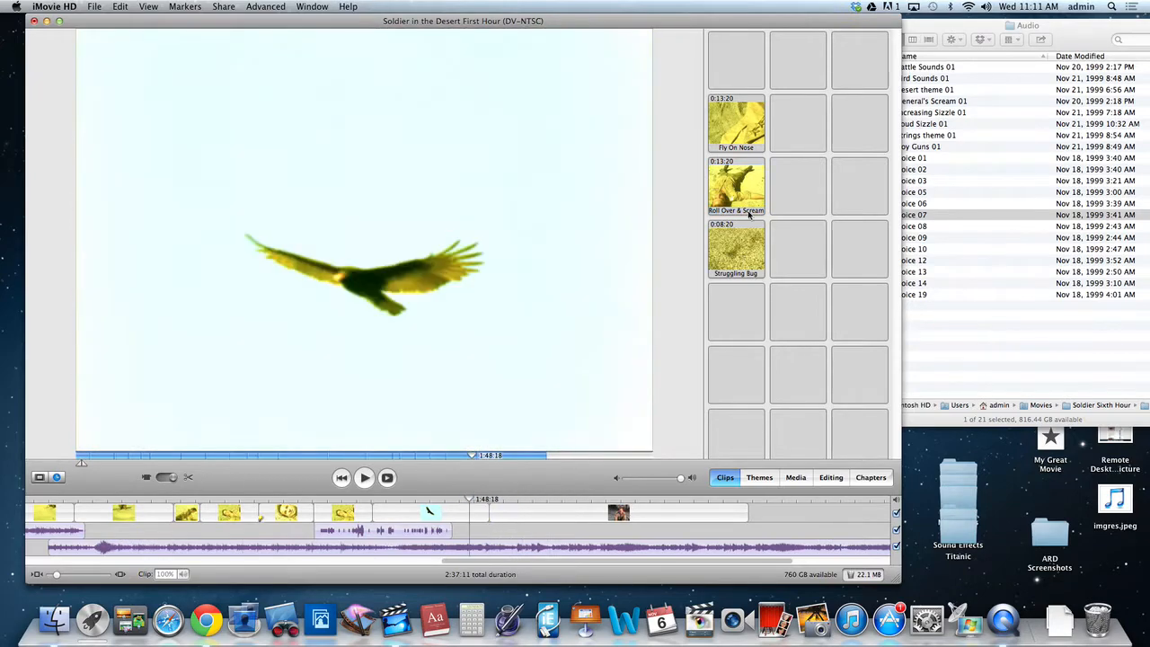
click(737, 191)
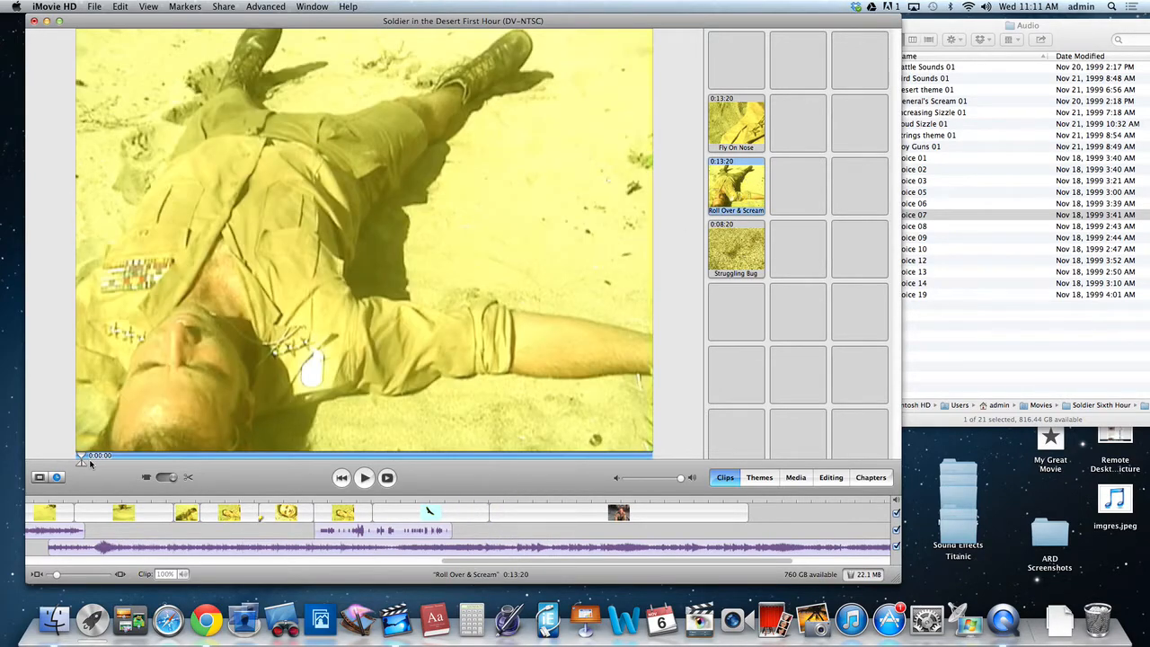
mouse_move(80, 456)
mouse_down()
mouse_move(653, 468)
mouse_move(114, 429)
mouse_move(257, 452)
mouse_move(644, 459)
mouse_move(318, 444)
mouse_move(93, 444)
mouse_move(77, 454)
mouse_up()
click(363, 479)
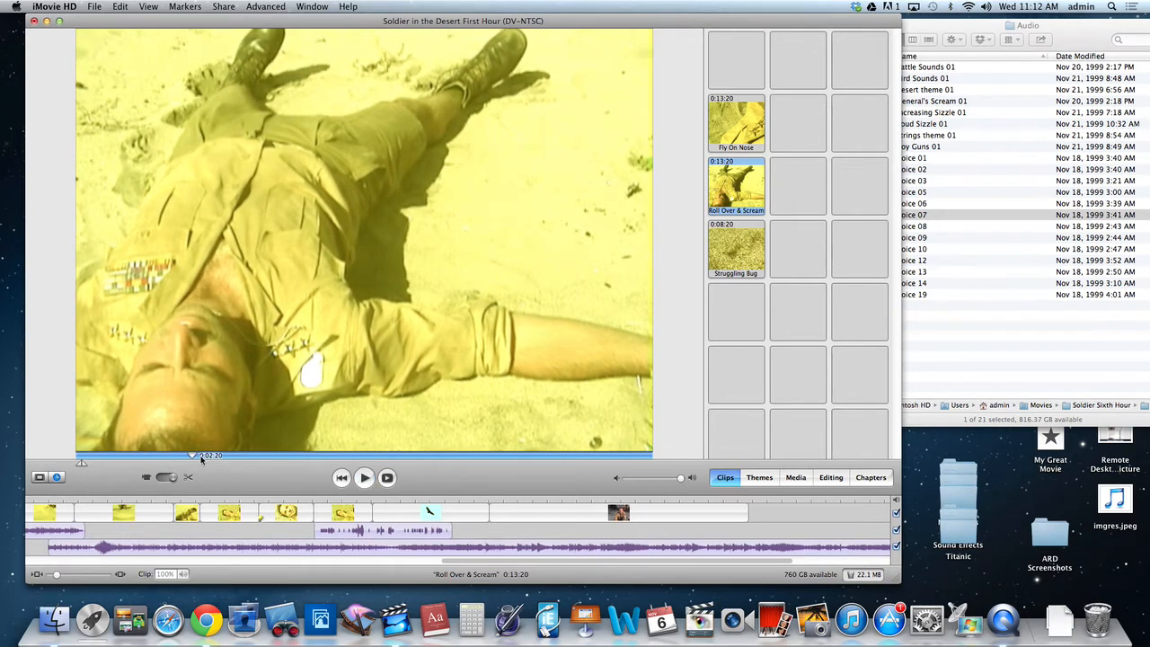
Crop Roll Over & Scream to the frames from 0:03:09 to its end and insert it after the bird shot at 1:50:03.
mouse_move(202, 457)
mouse_down()
mouse_move(146, 457)
mouse_move(700, 470)
mouse_up()
key(space)
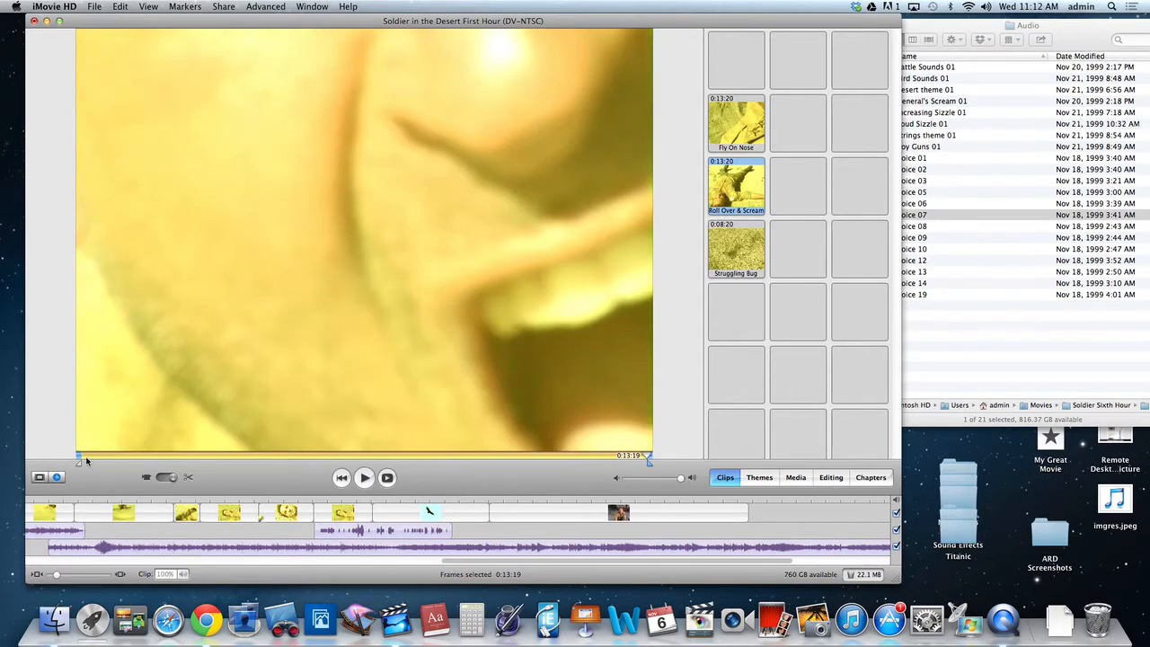
drag(79, 461, 216, 462)
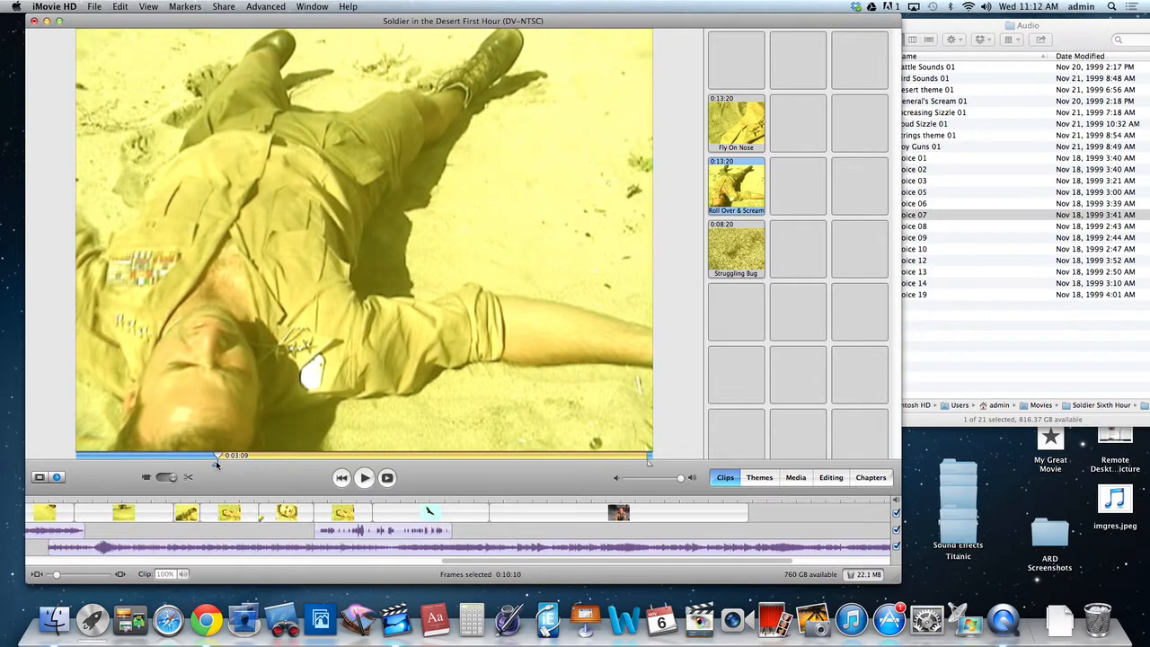
key(super+k)
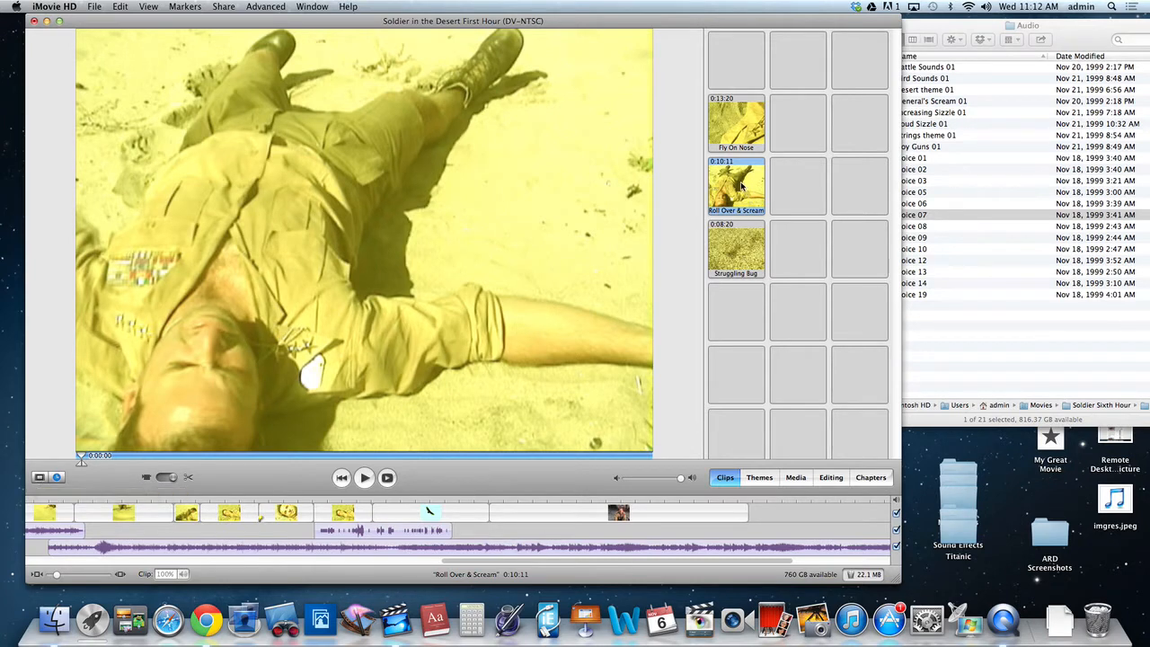
drag(739, 183, 506, 516)
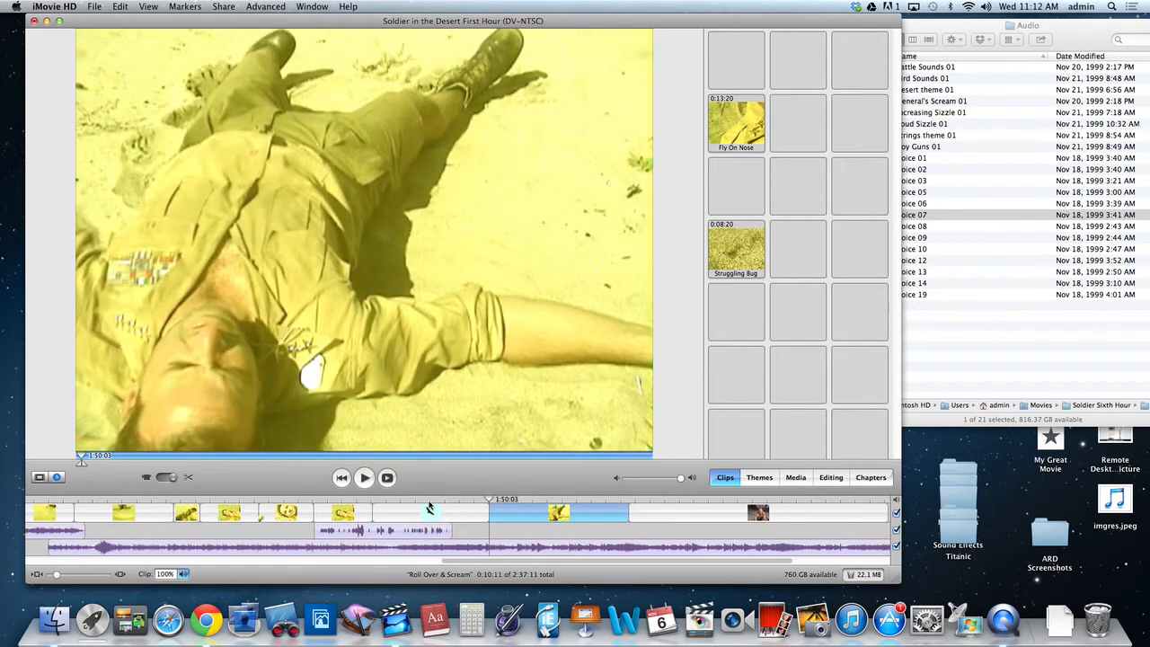
Play the movie from just before Voice 07 through the bird and Roll Over & Scream shots into the playground shot.
click(424, 506)
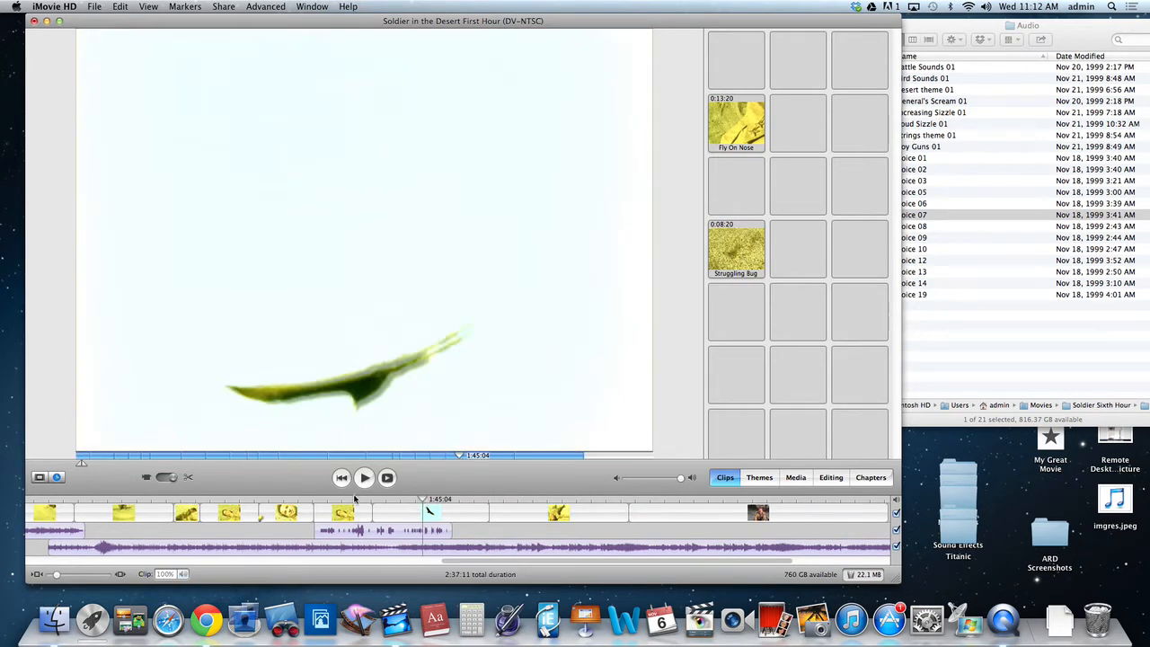
click(307, 500)
key(space)
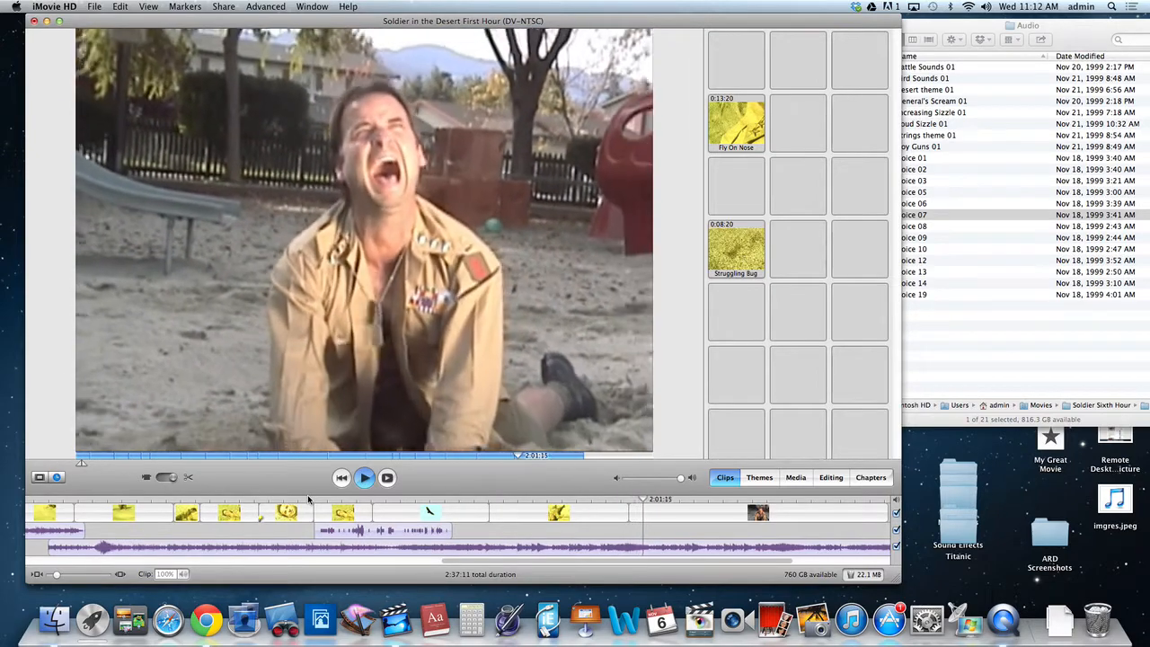
key(space)
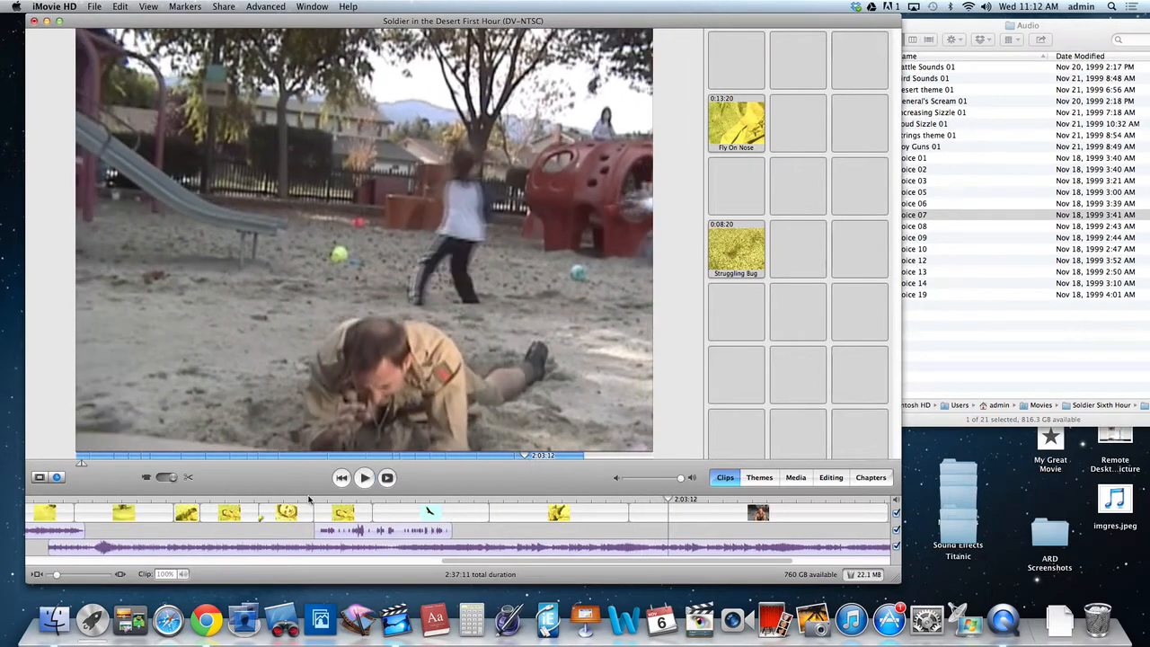
Select the first 0:00:06 of the final TrackingwSound playground clip and delete those frames.
drag(614, 497, 635, 504)
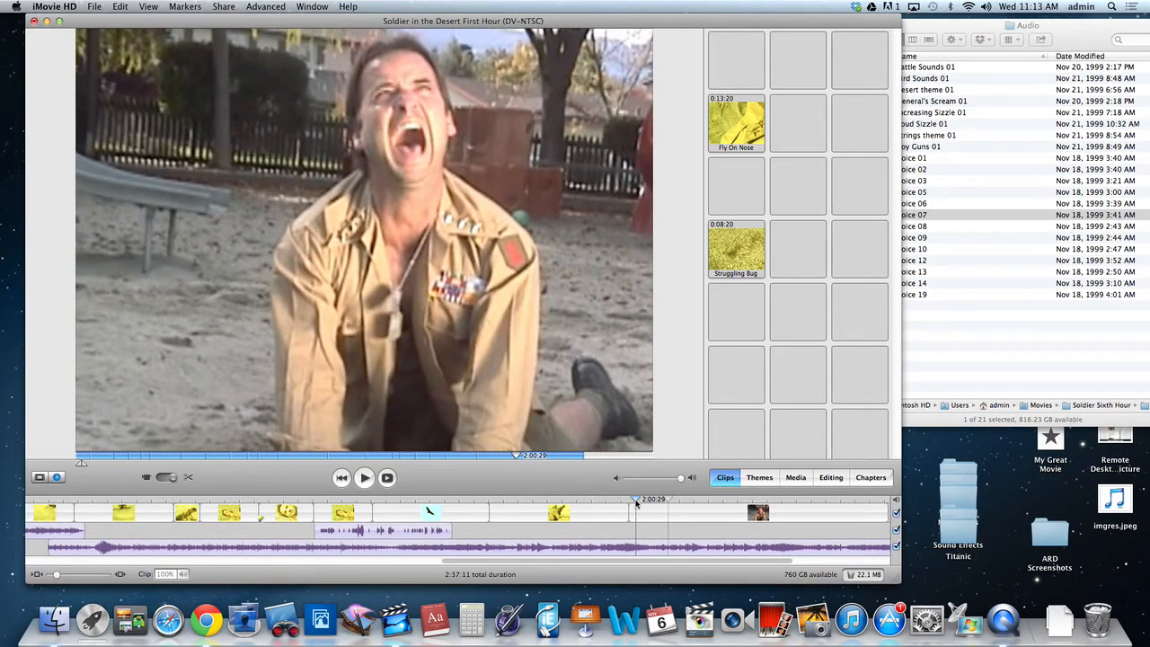
click(616, 499)
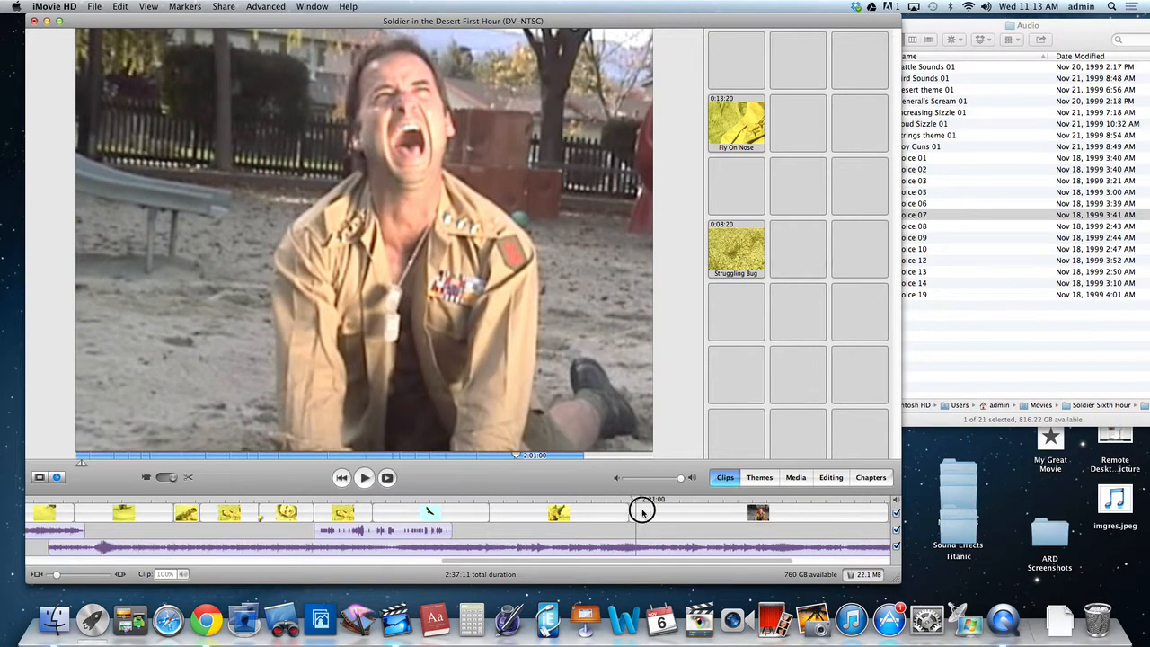
click(642, 511)
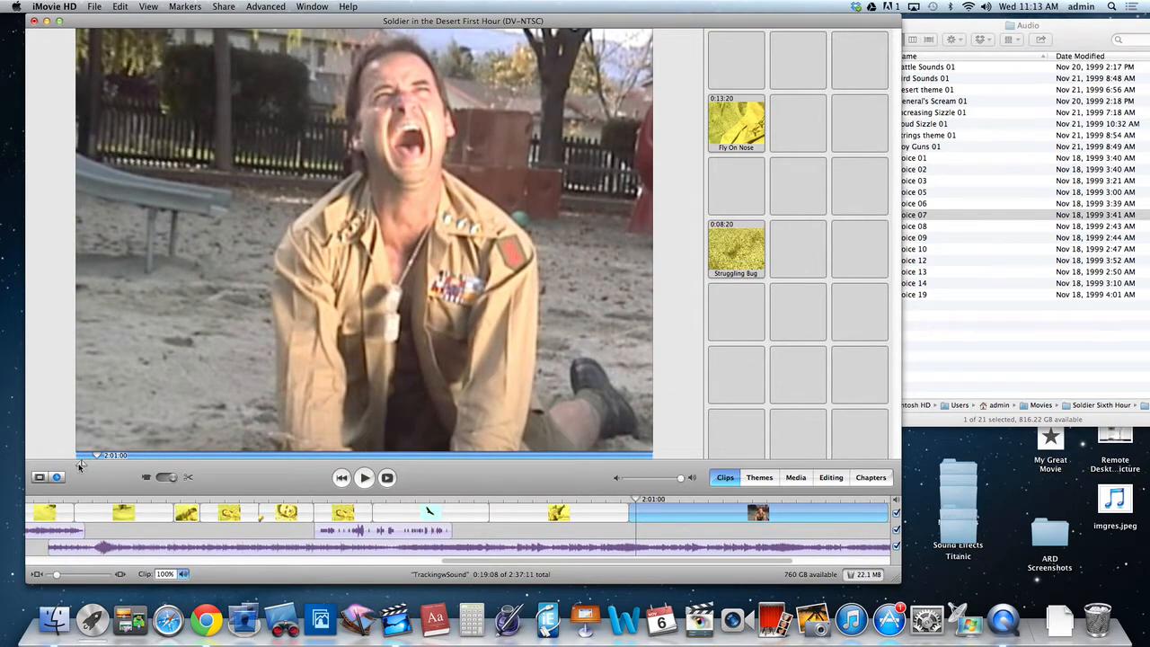
drag(83, 465, 89, 463)
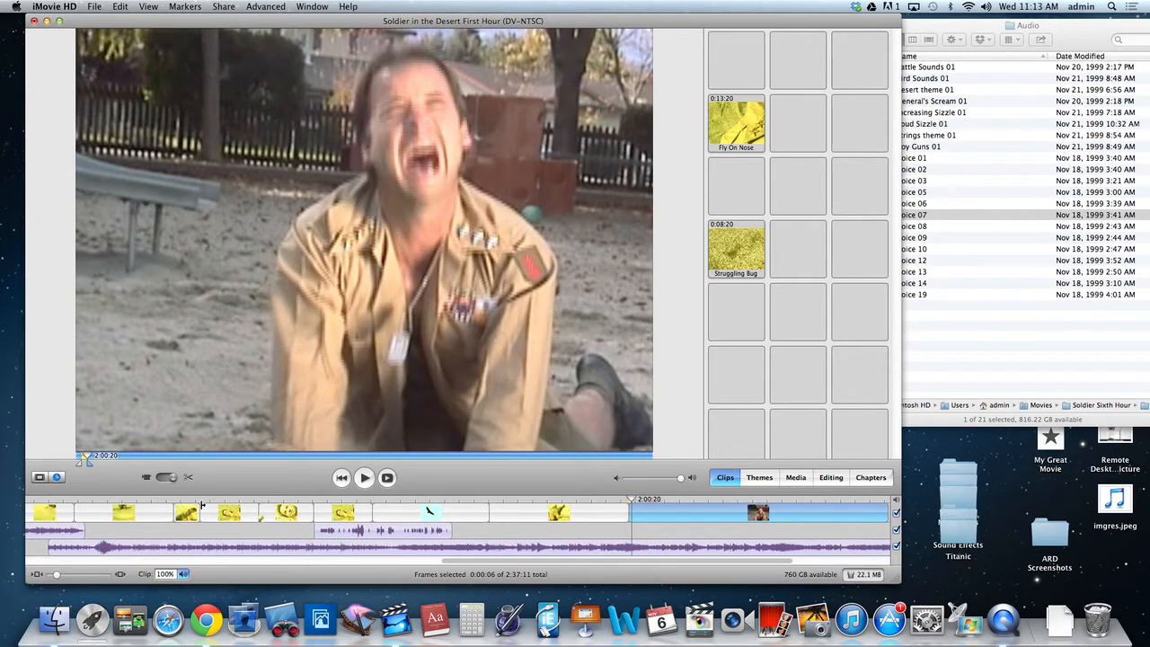
key(Delete)
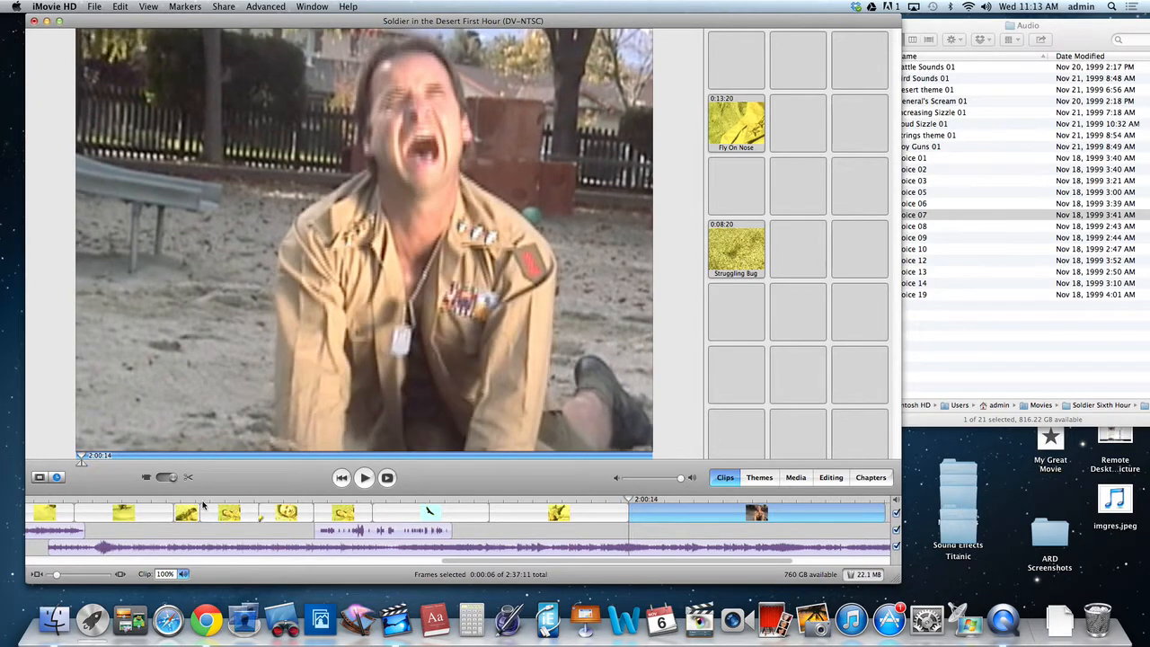
Replay the cut into the TrackingwSound clip and delete a further 0:00:14 from the clip's start.
click(608, 497)
key(space)
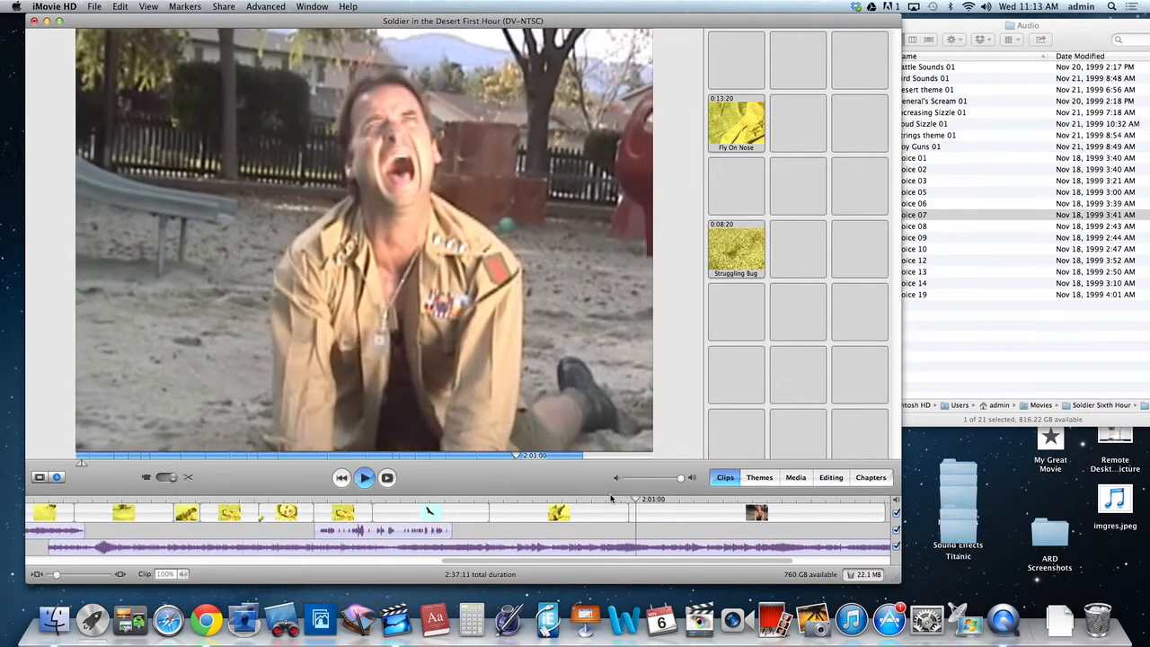
click(669, 517)
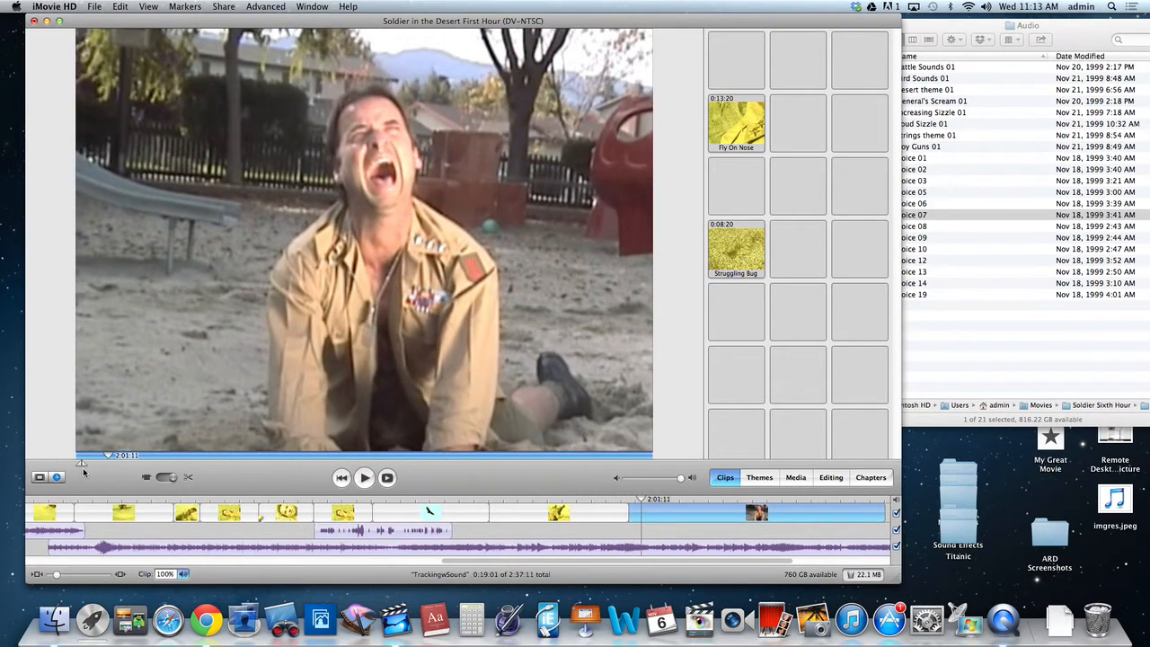
drag(82, 464, 98, 465)
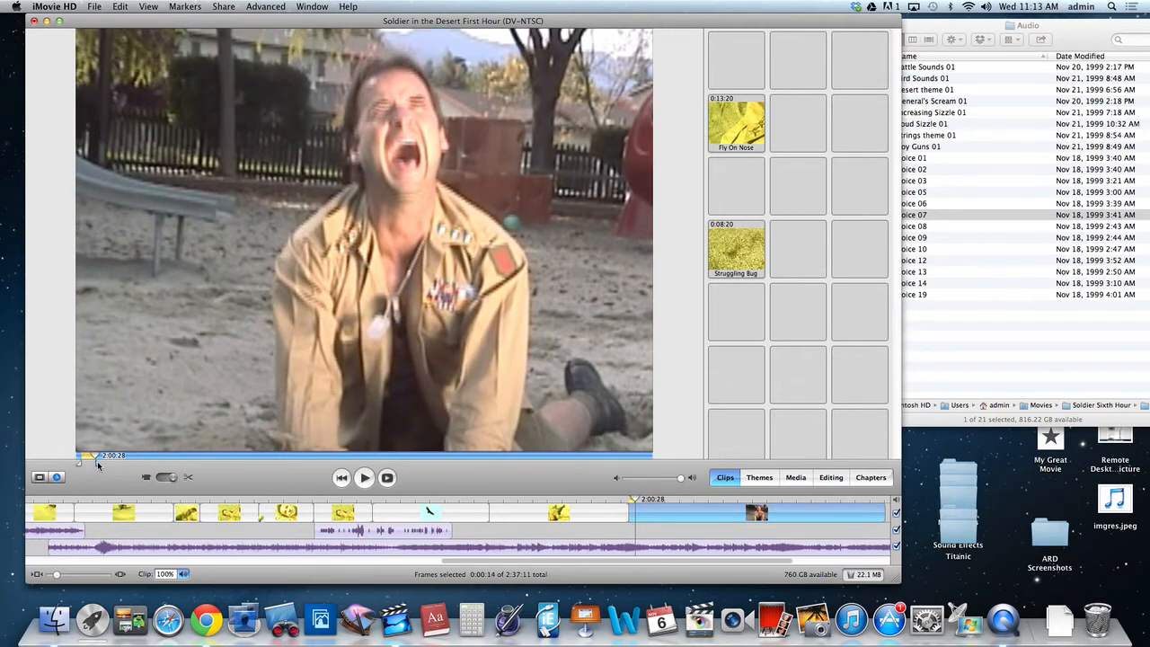
key(Delete)
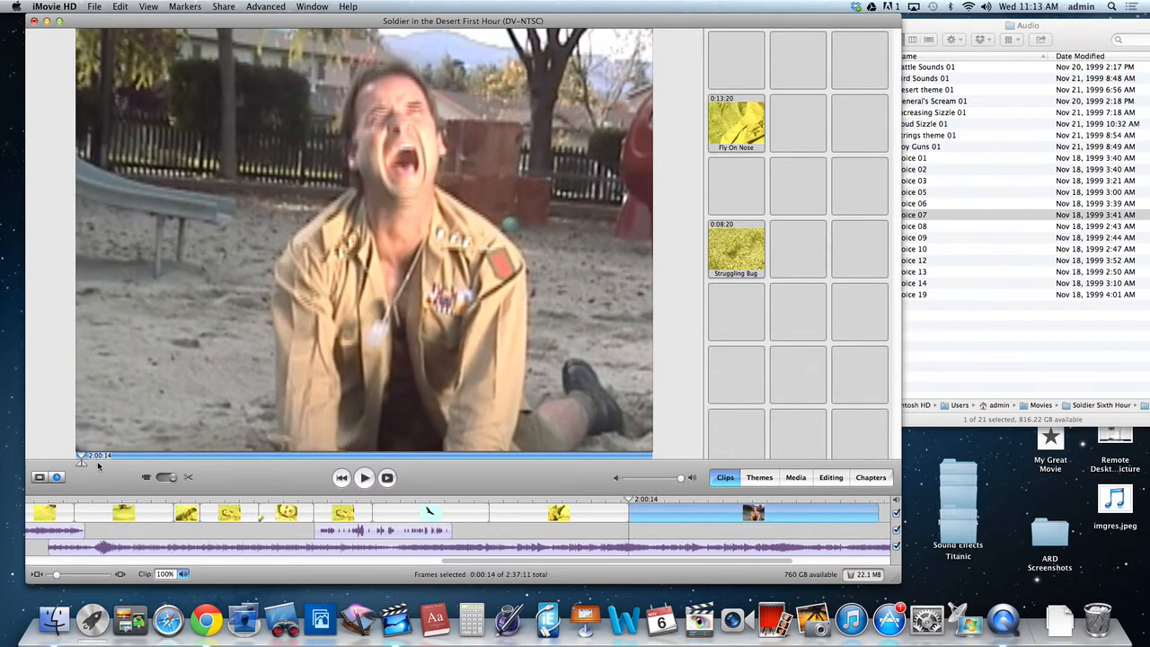
Play back from 1:58:02 across the trimmed cut into the playground shot.
click(596, 501)
key(space)
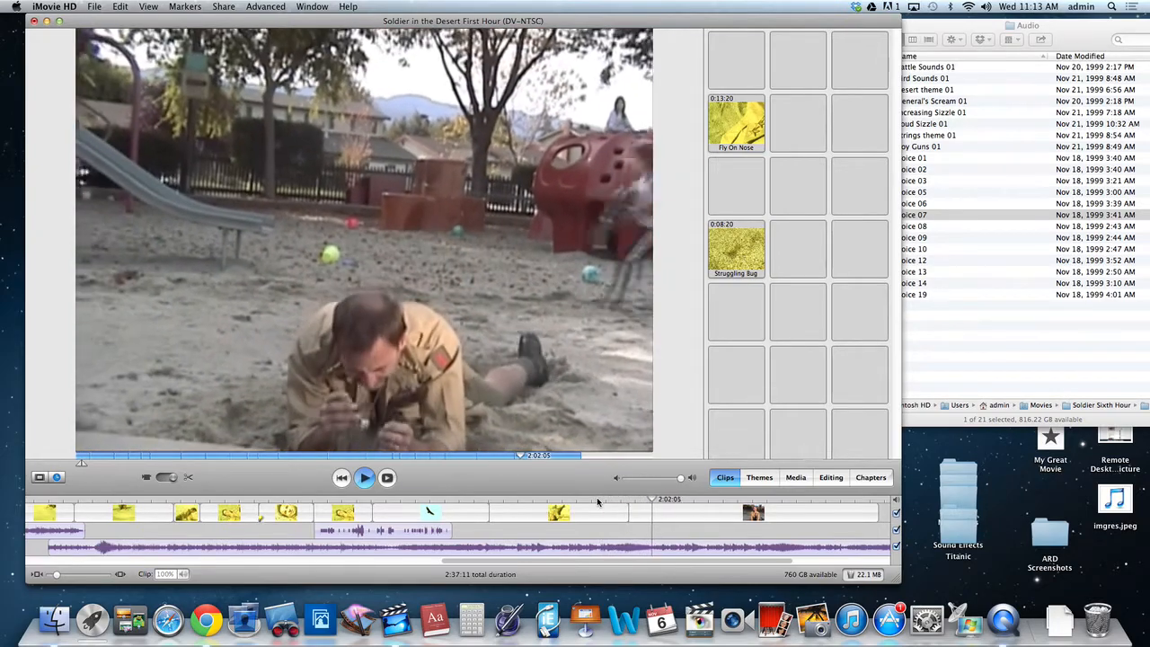
key(space)
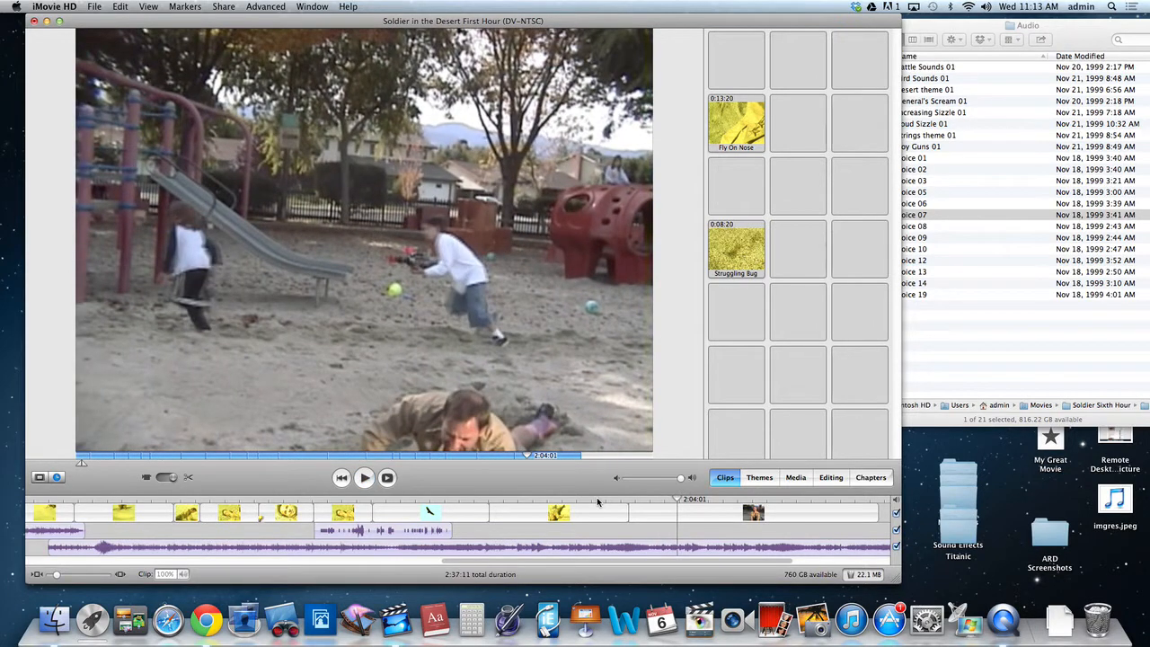
Play the movie's opening from 0:00:00 into the first voice-over, then play from 0:27:12 at the next voice-over.
click(40, 477)
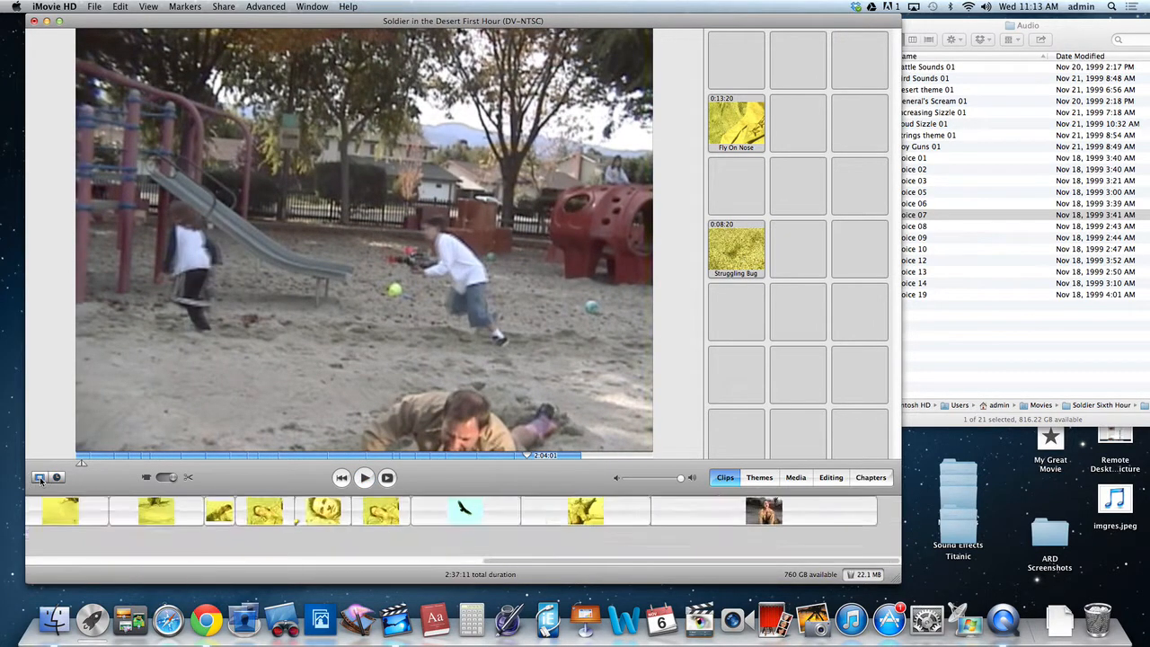
click(57, 478)
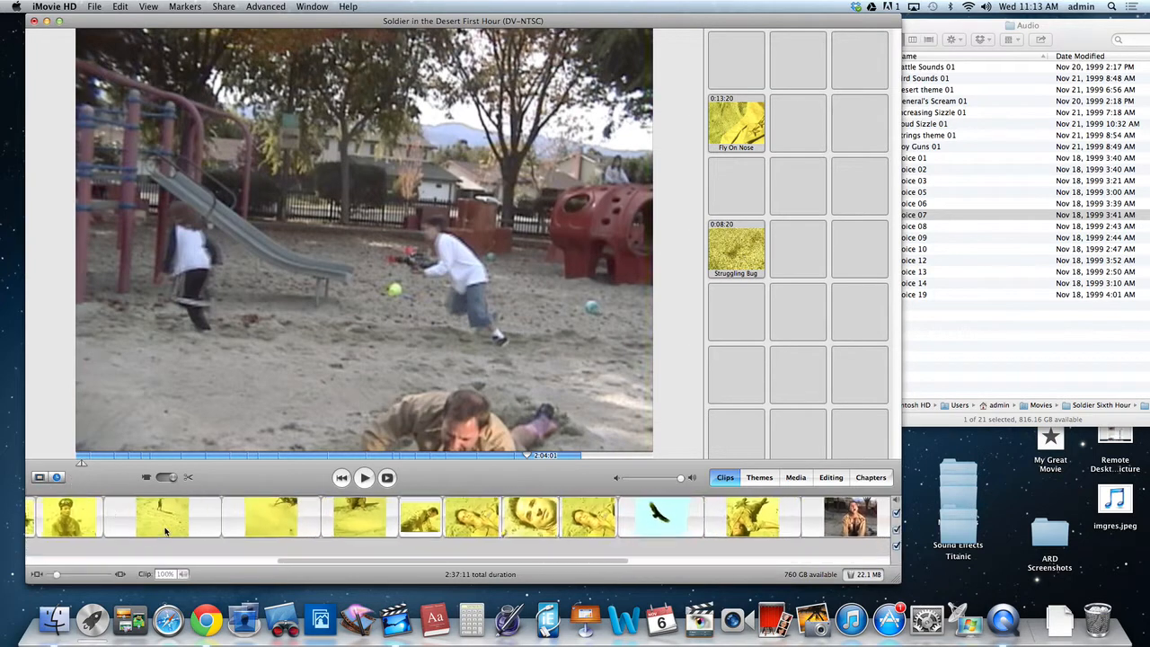
drag(427, 562, 9, 536)
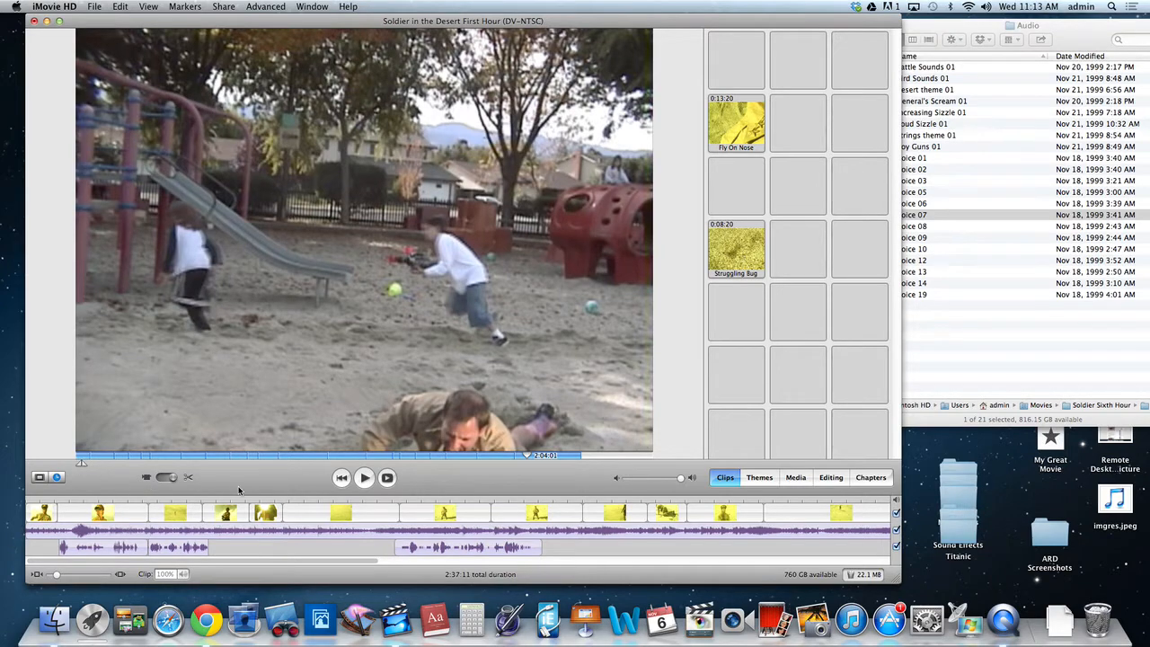
drag(527, 458, 77, 458)
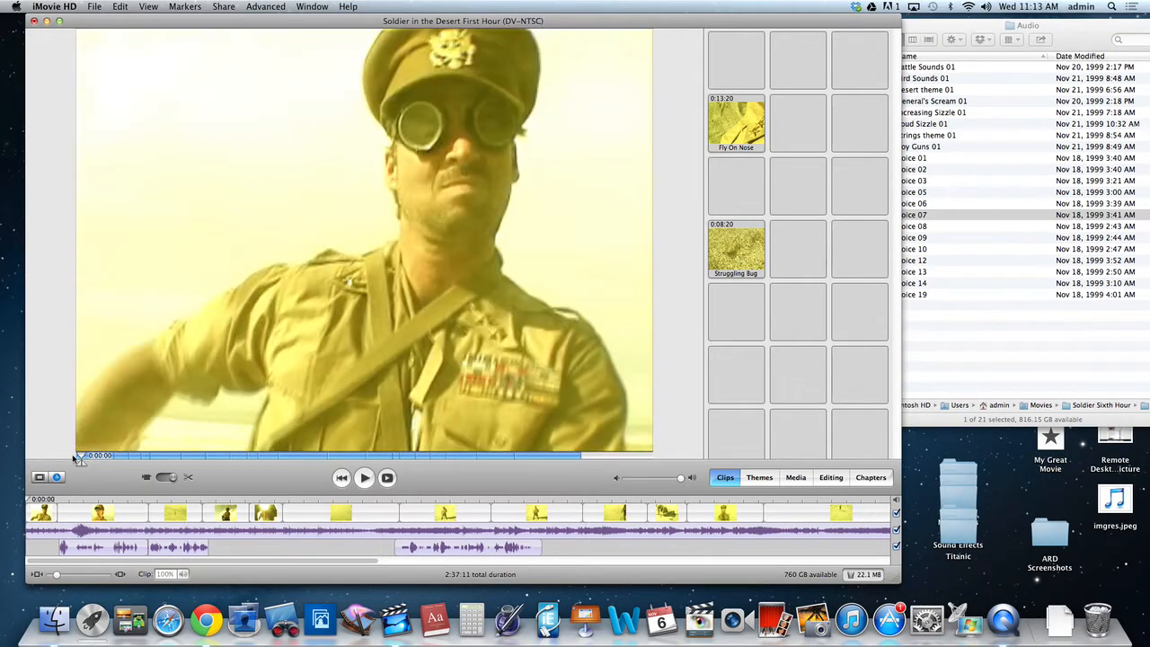
click(364, 477)
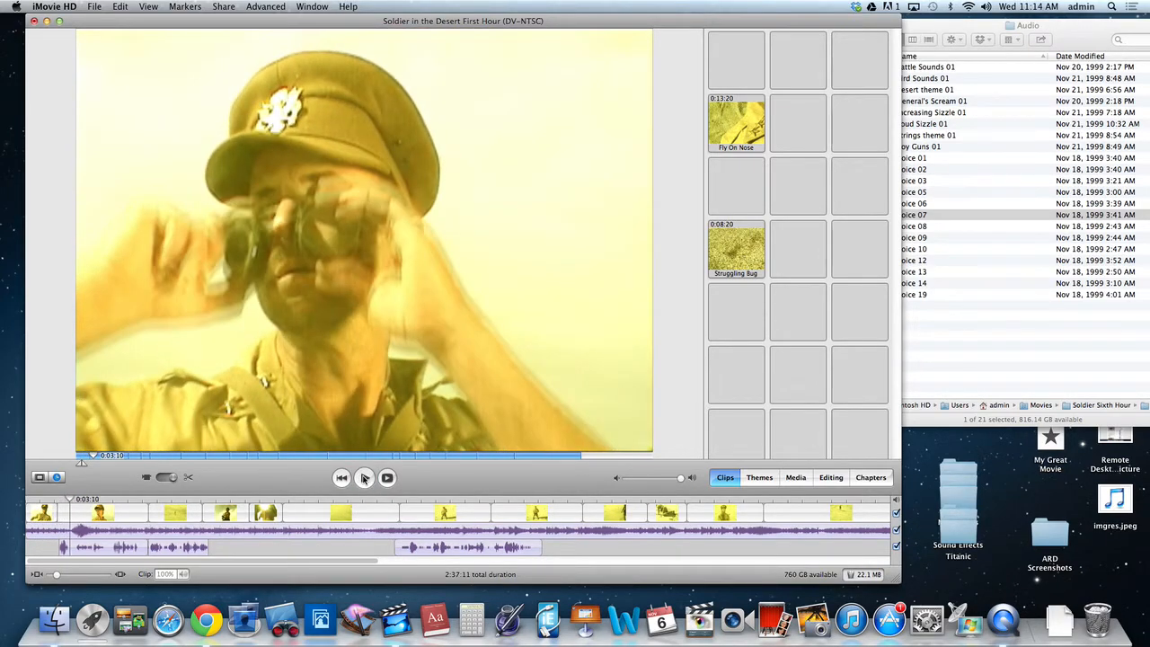
click(395, 499)
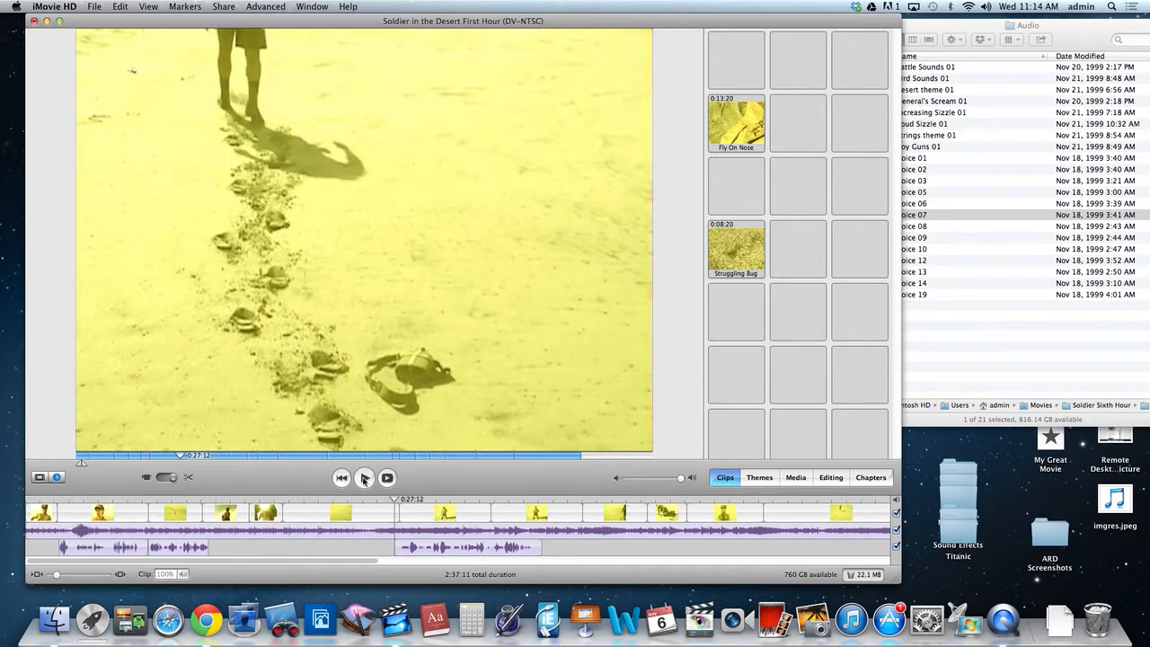
click(364, 478)
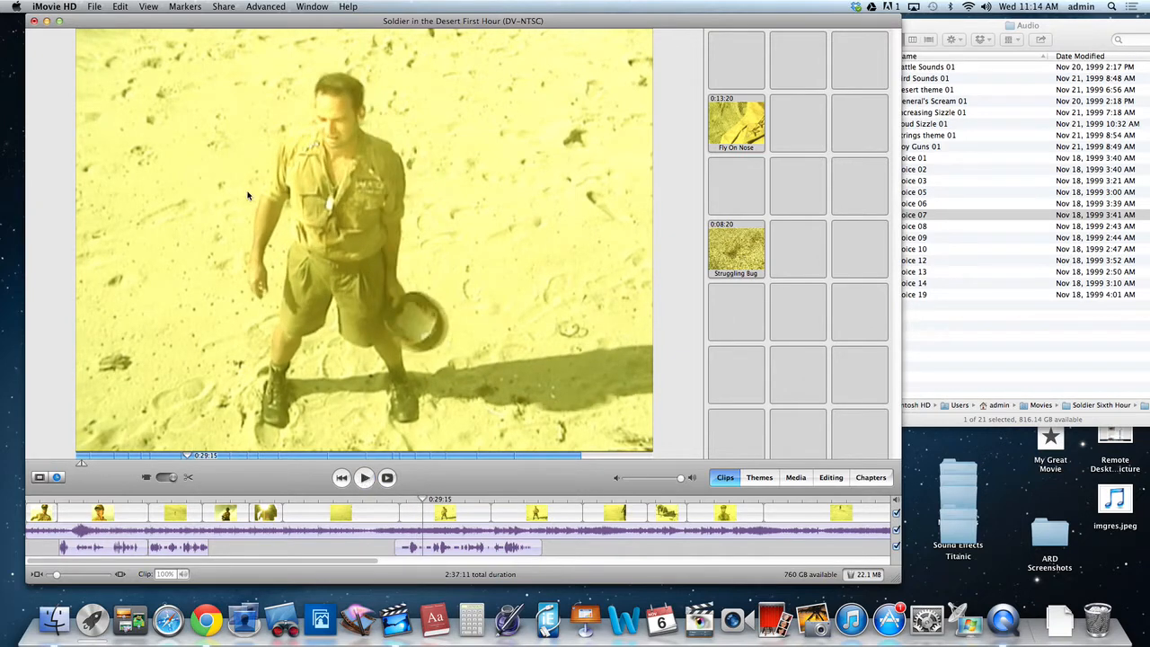
Show the clip volume levels in the timeline and hide the audio waveforms.
click(150, 7)
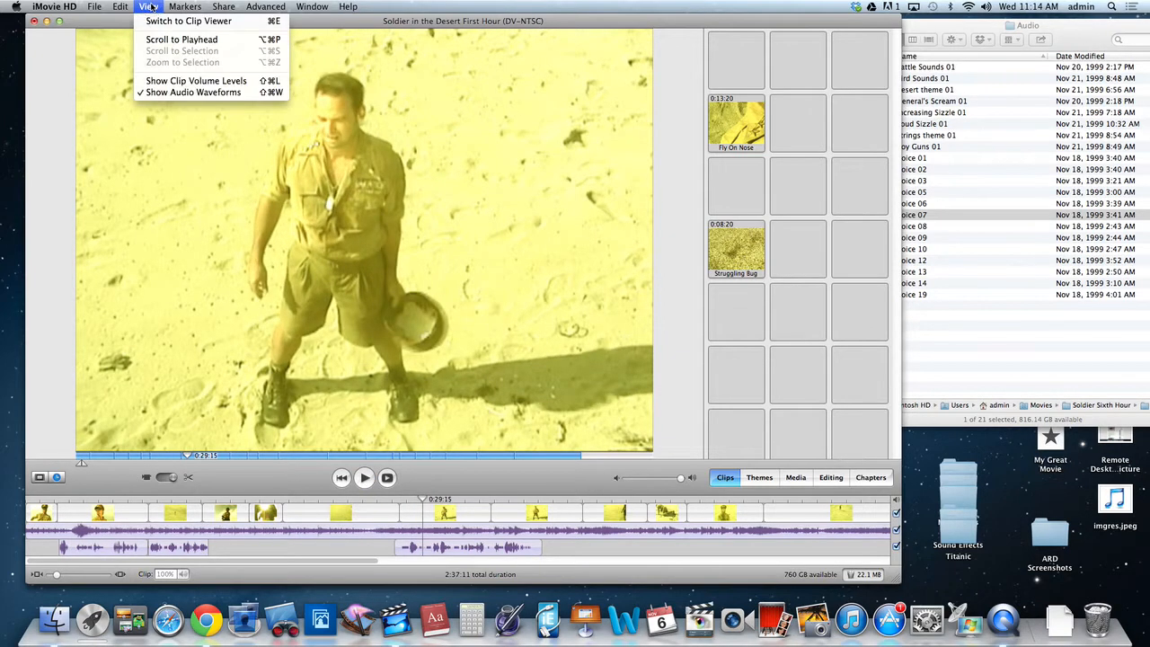
click(185, 82)
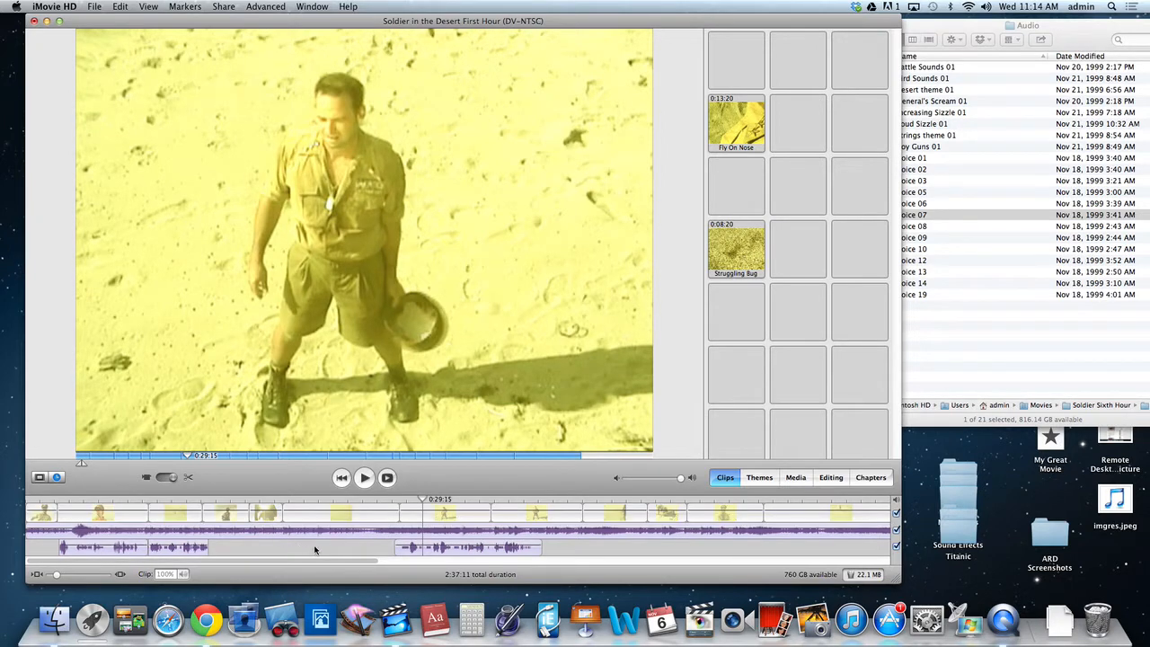
click(149, 7)
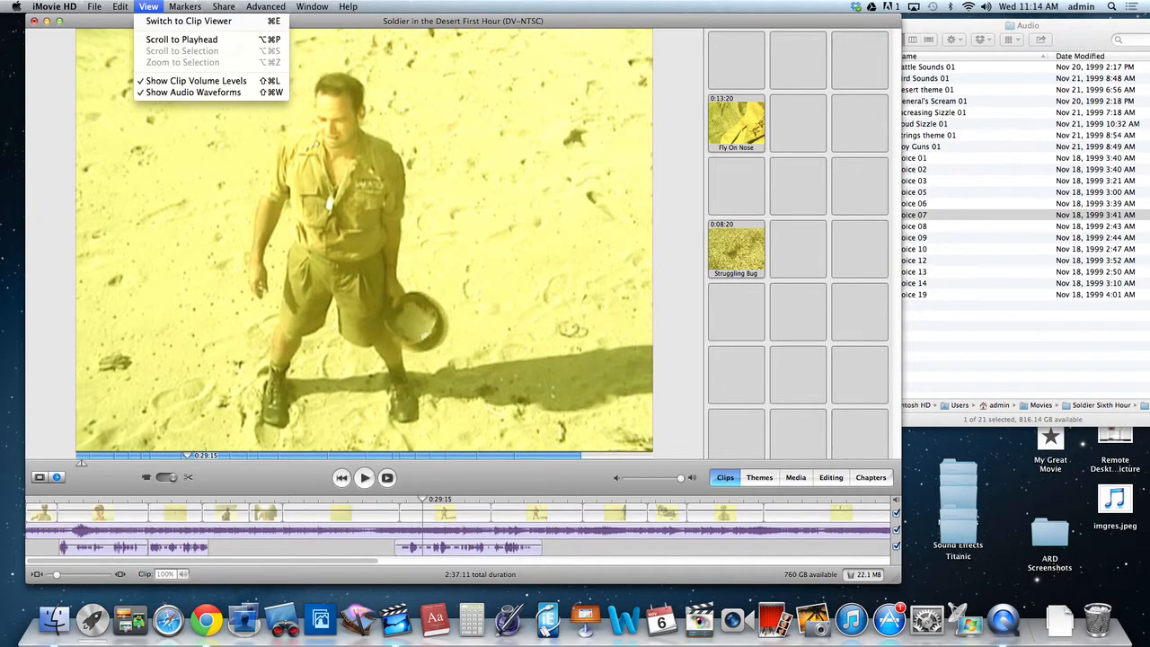
click(179, 94)
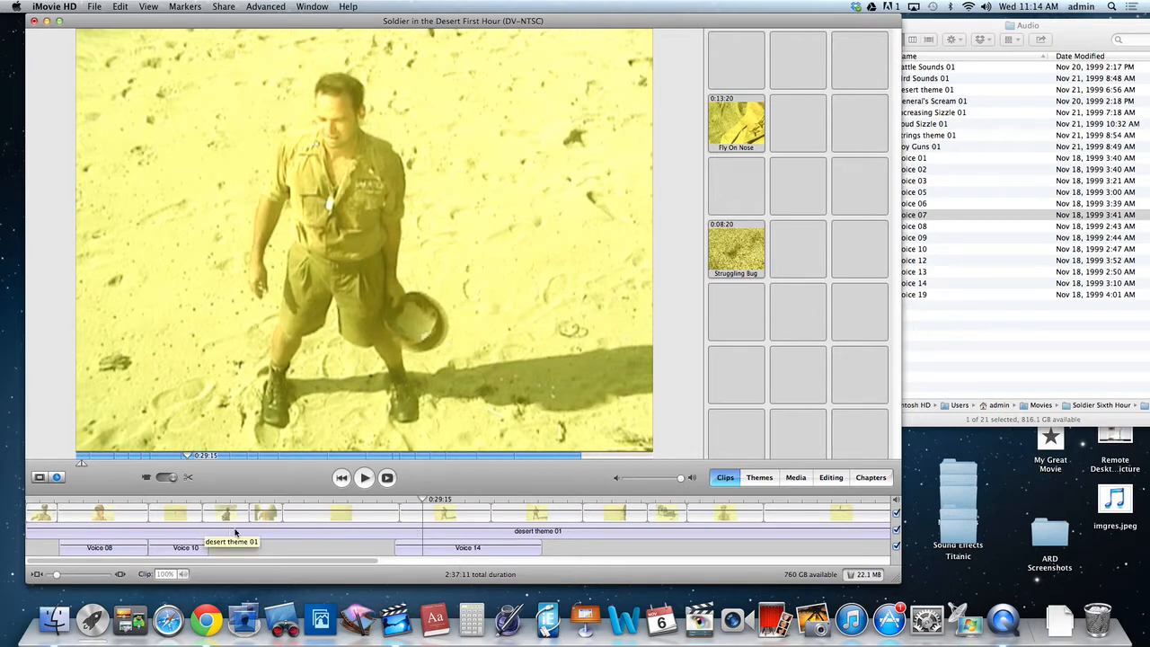
Set the volume of the desert theme 01 audio clip to 66% and play the movie from its beginning.
click(39, 536)
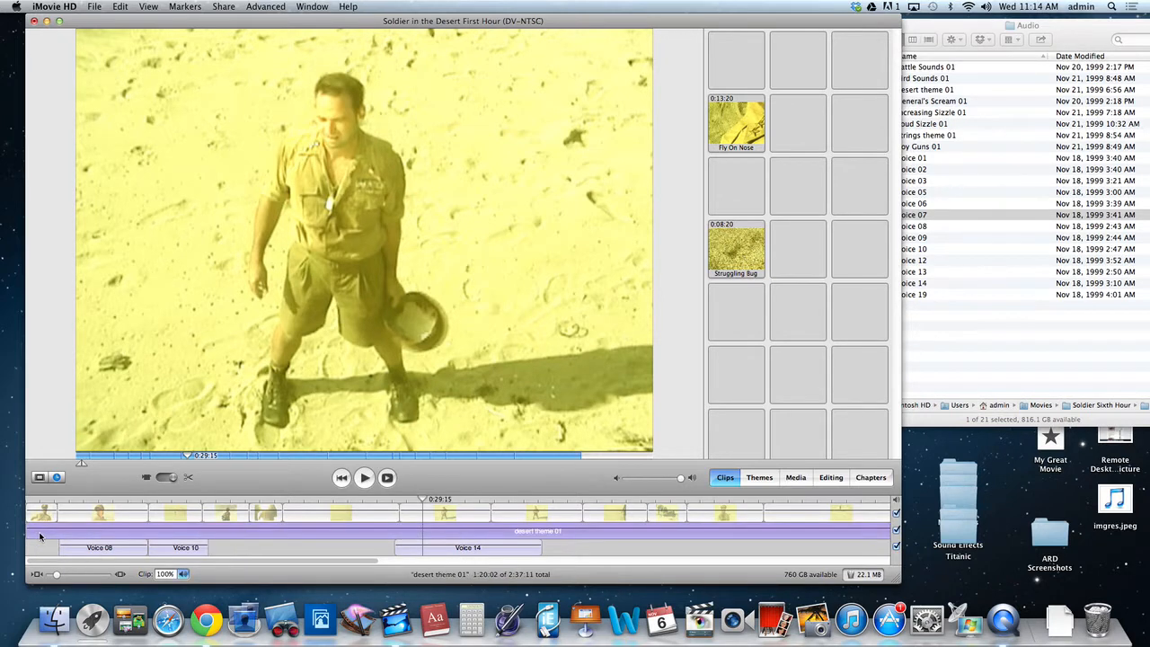
click(184, 574)
drag(183, 526, 183, 537)
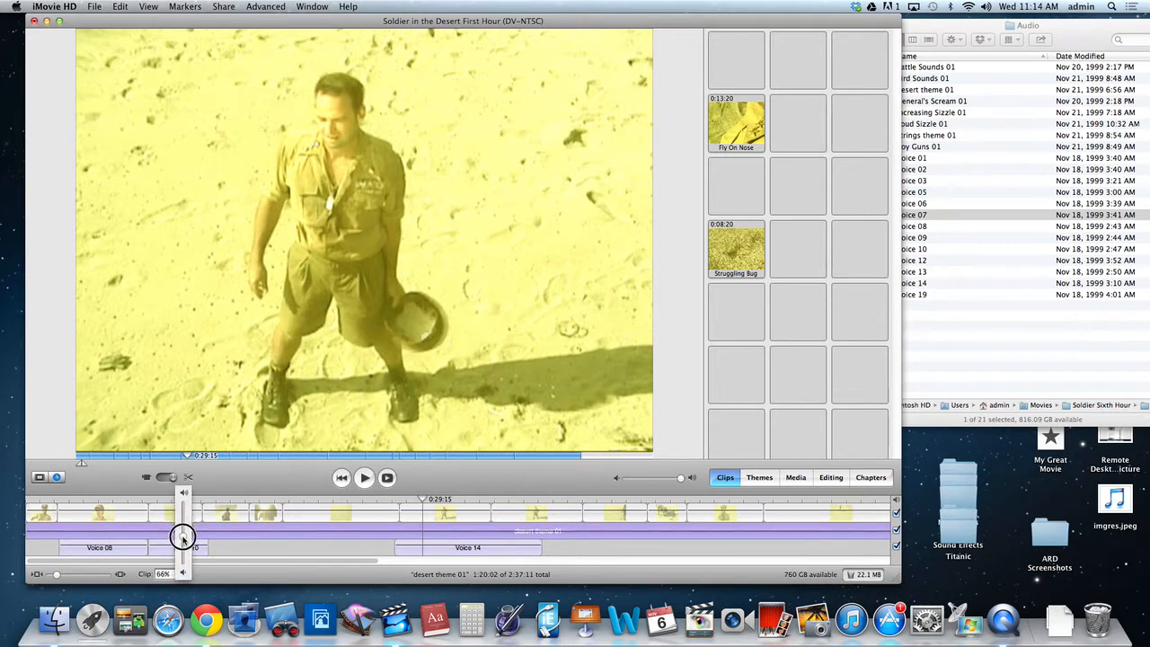
click(57, 499)
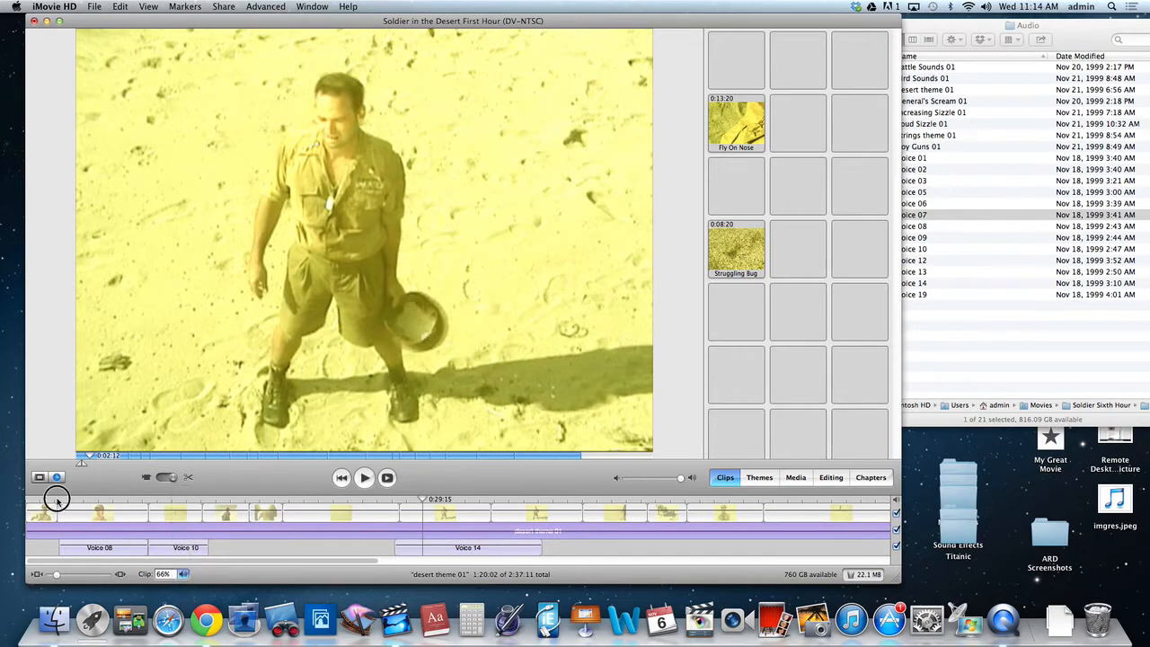
drag(41, 500, 15, 500)
key(space)
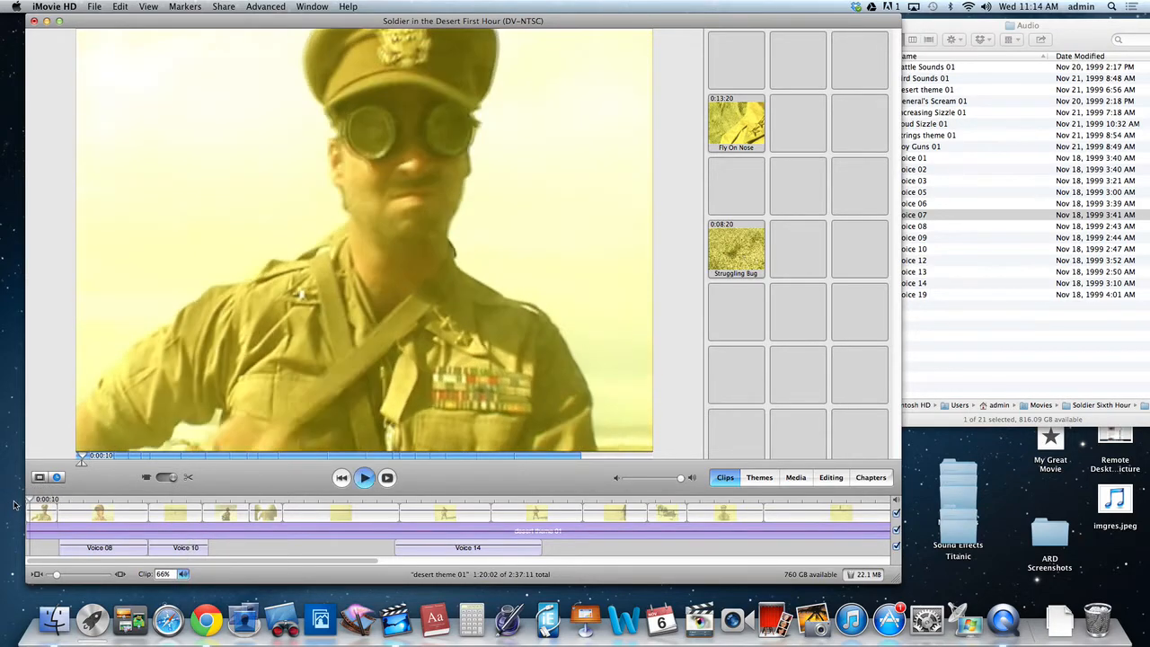
Stop playback, set desert theme 01's volume to 46%, and play part of the Voice 08 section.
click(184, 575)
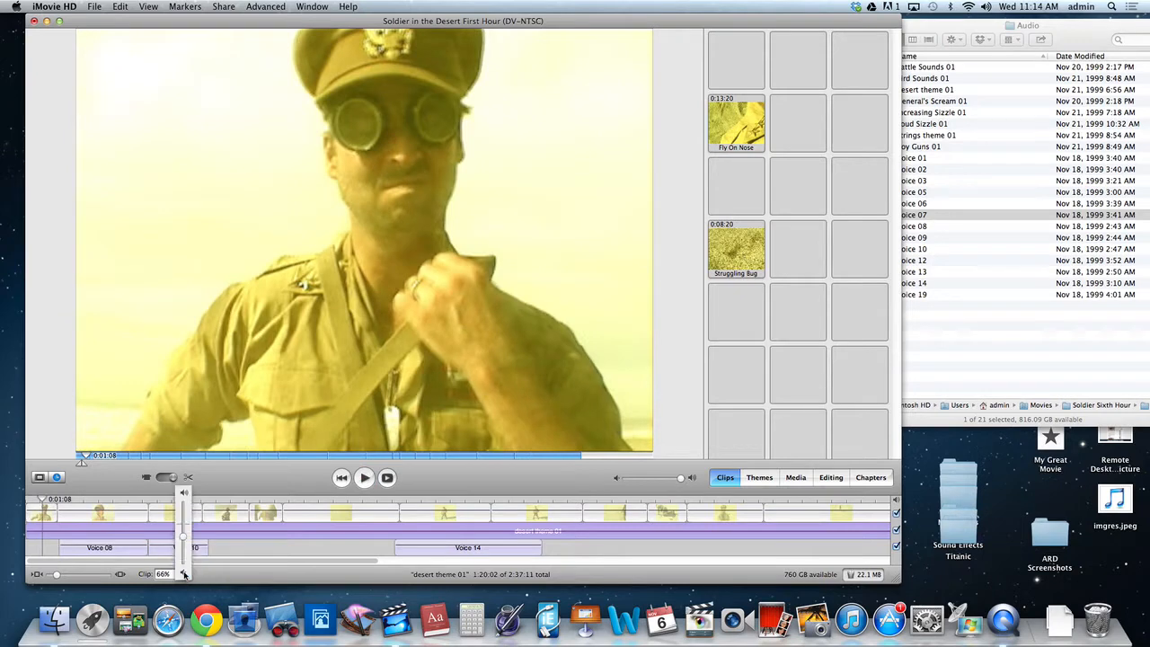
drag(186, 540, 184, 547)
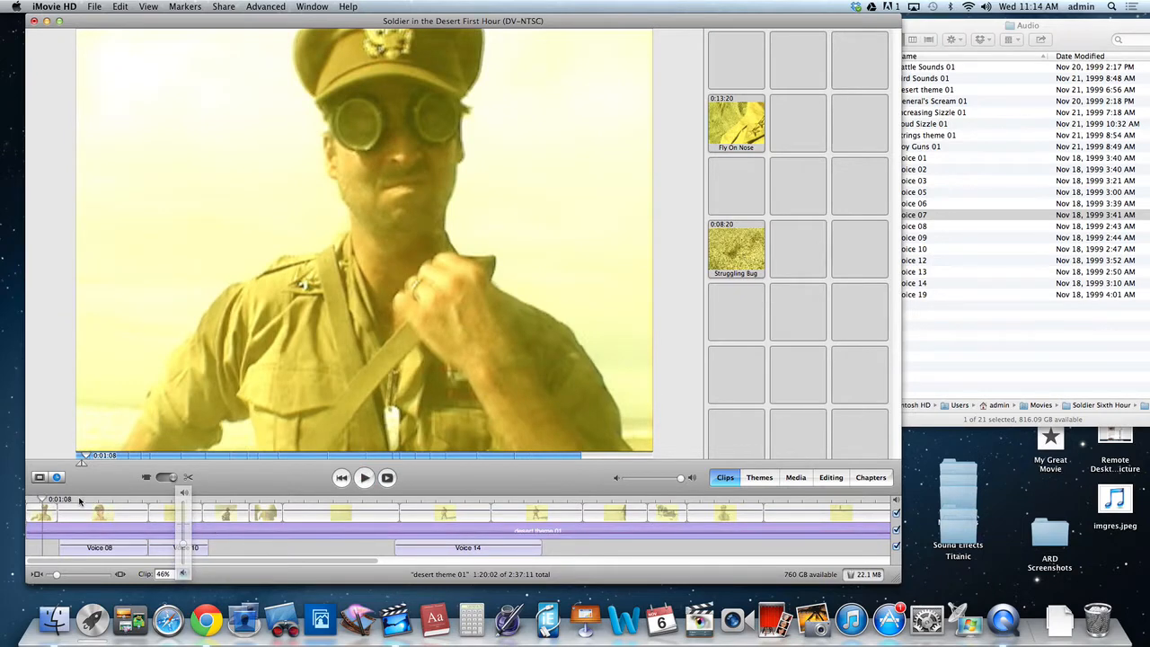
click(82, 500)
key(space)
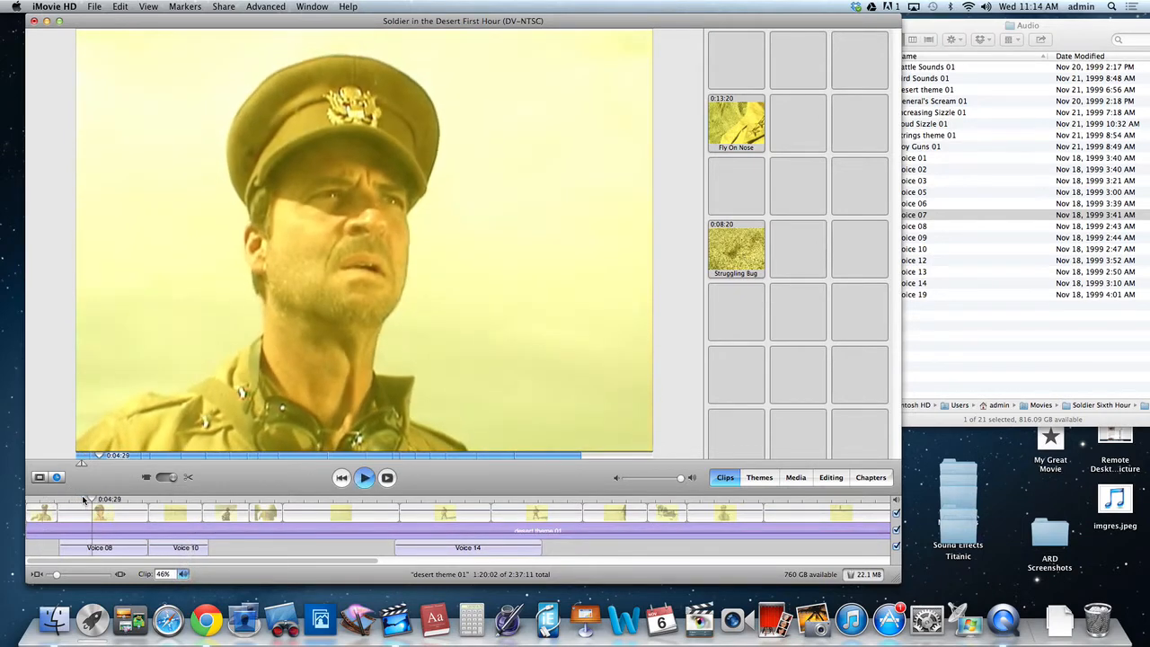
key(space)
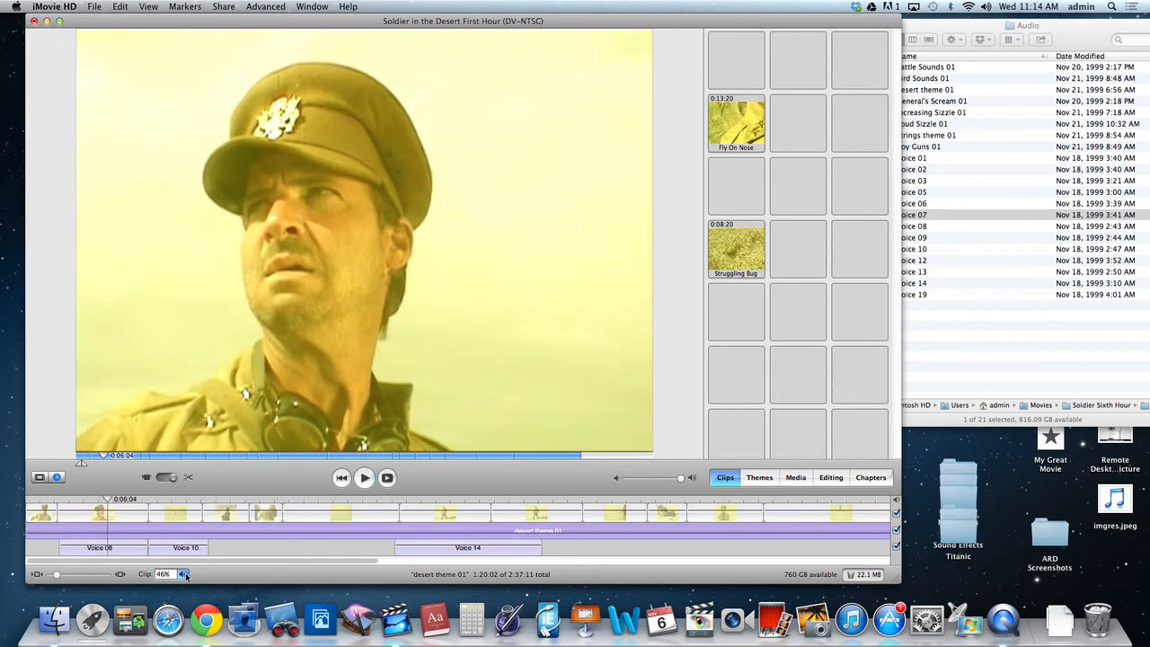
Set desert theme 01's volume to 17% and replay the section with Voice 08 and Voice 10.
click(184, 574)
drag(184, 547, 185, 555)
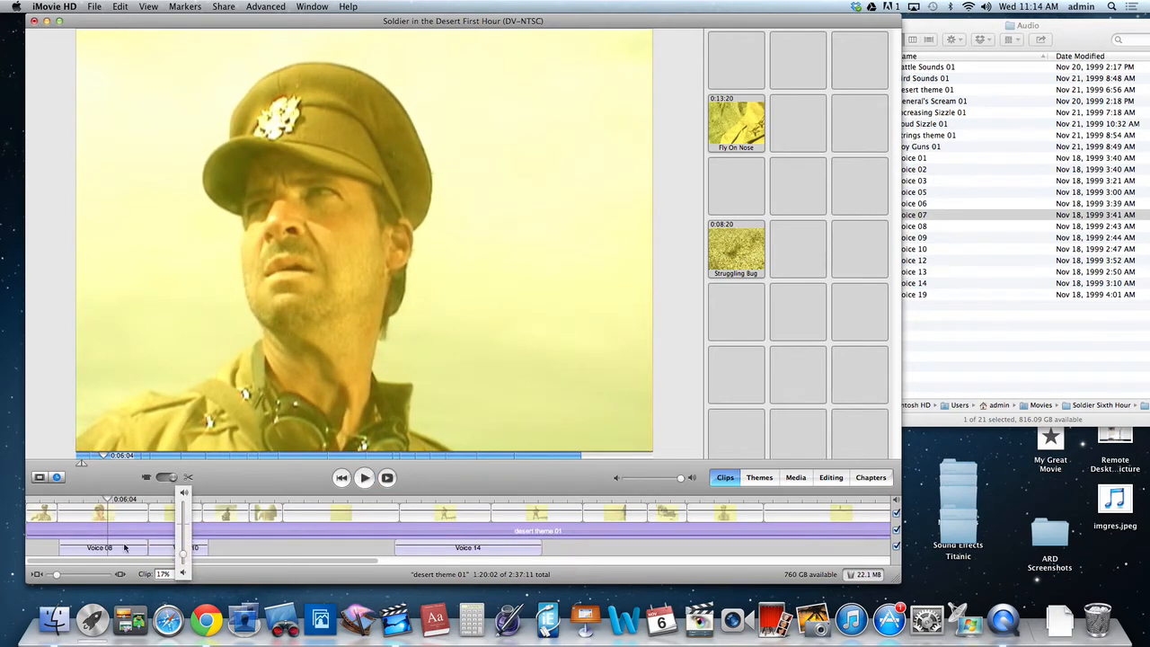
click(88, 500)
key(space)
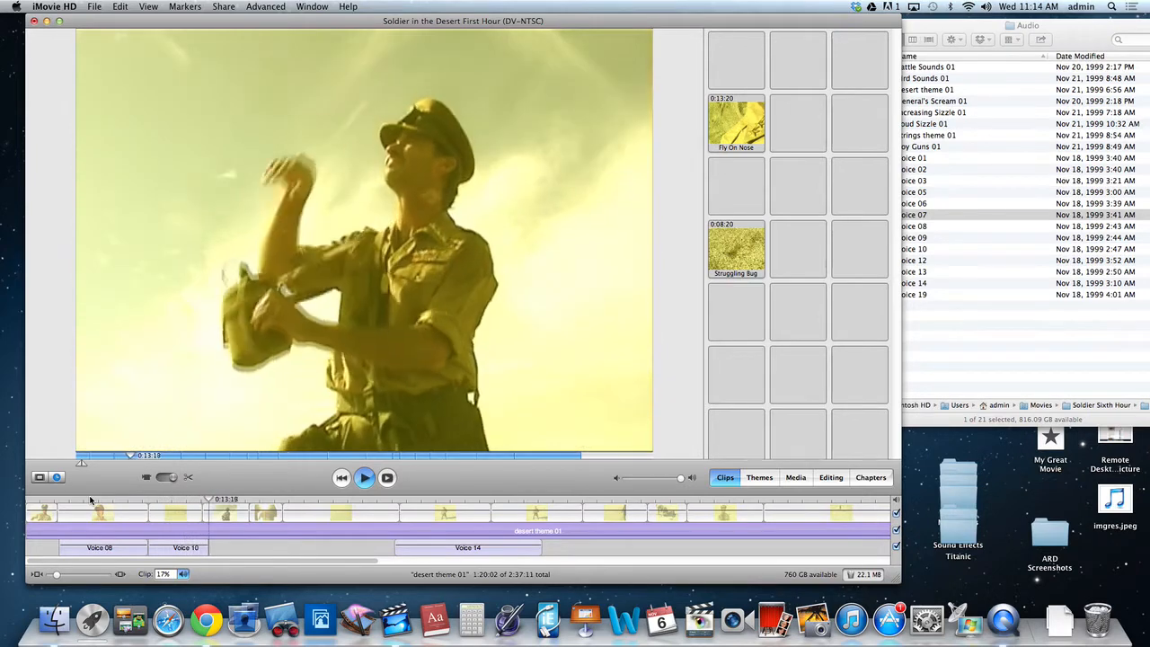
Stop playback after Voice 10, play part of the Voice 14 section against the music, and stop again.
key(space)
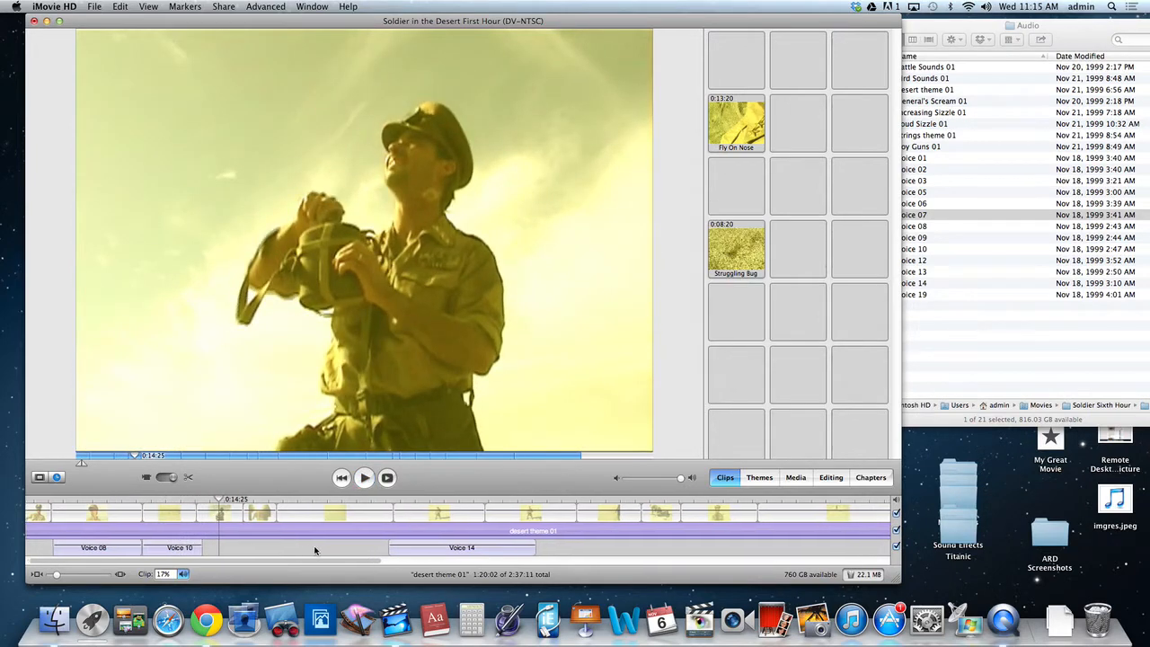
scroll(343, 525, right, 2)
click(346, 501)
key(space)
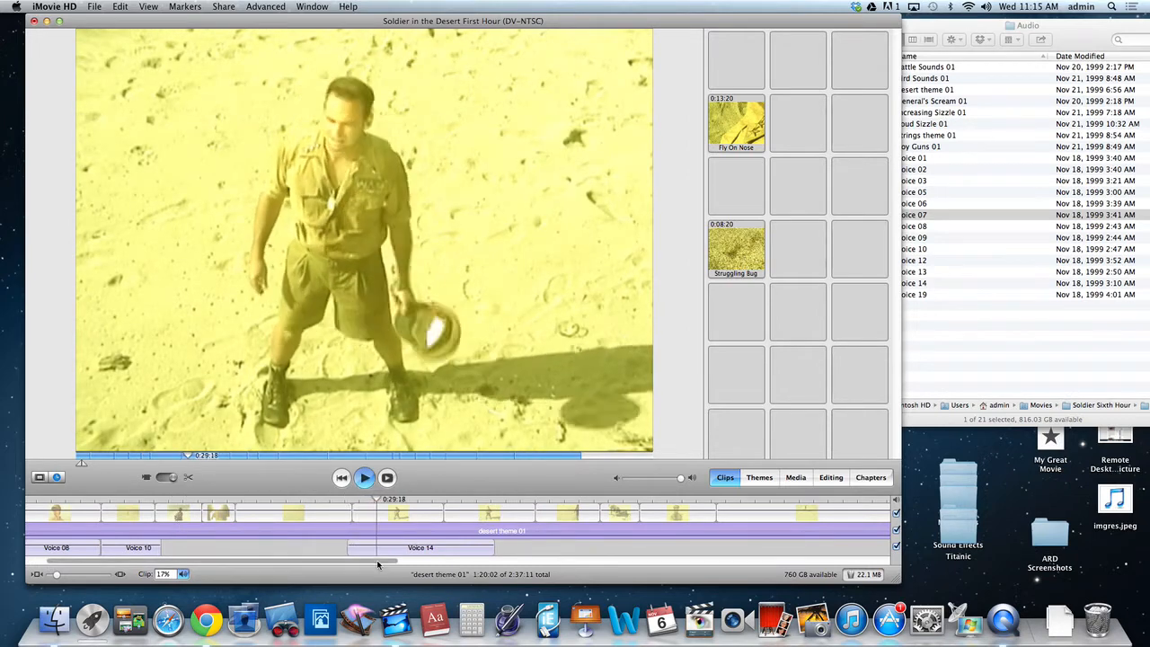
key(space)
Play the movie from just before the Voice 07 clip against the second desert theme 01 clip, and stop.
scroll(442, 541, right, 10)
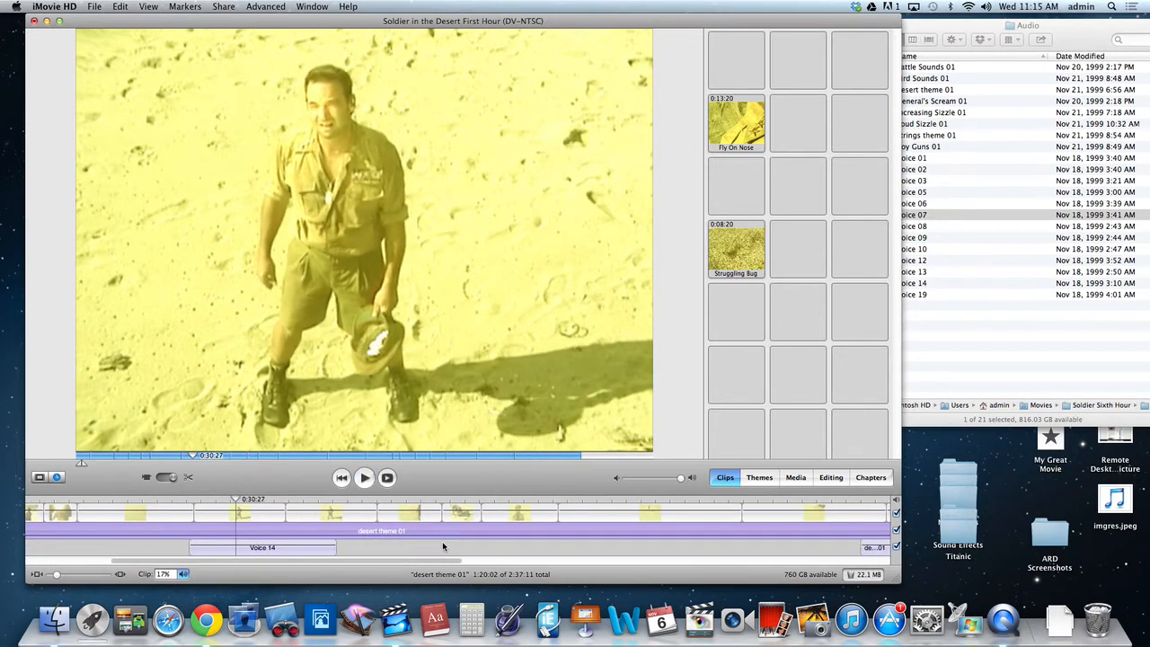
scroll(443, 546, right, 3)
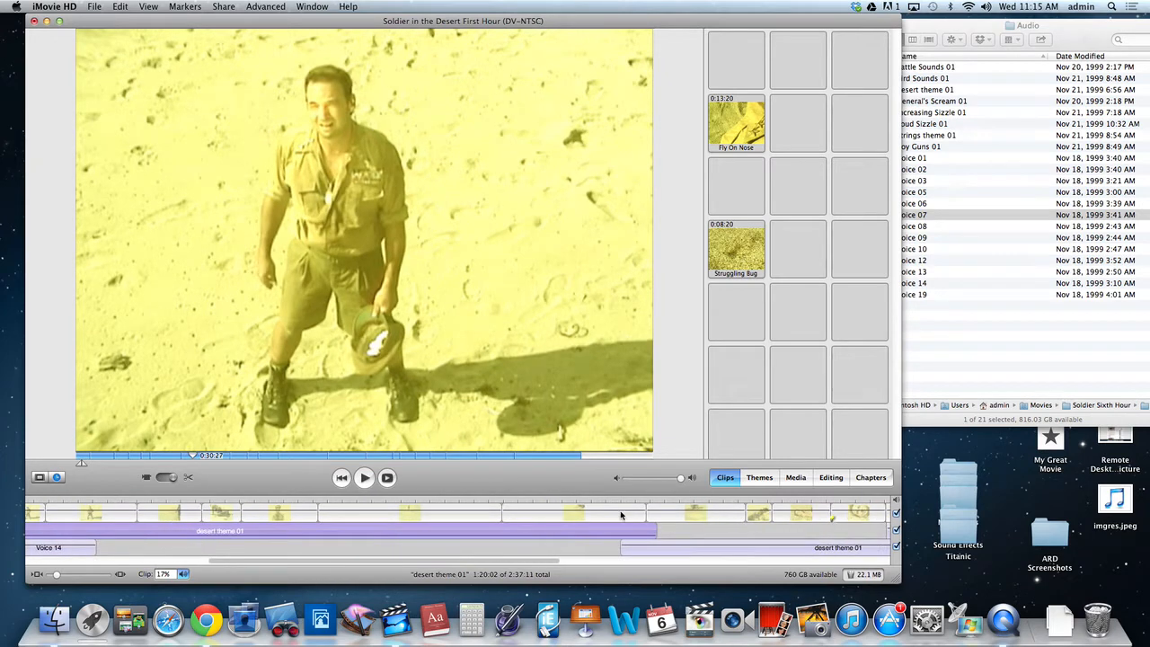
drag(510, 559, 673, 560)
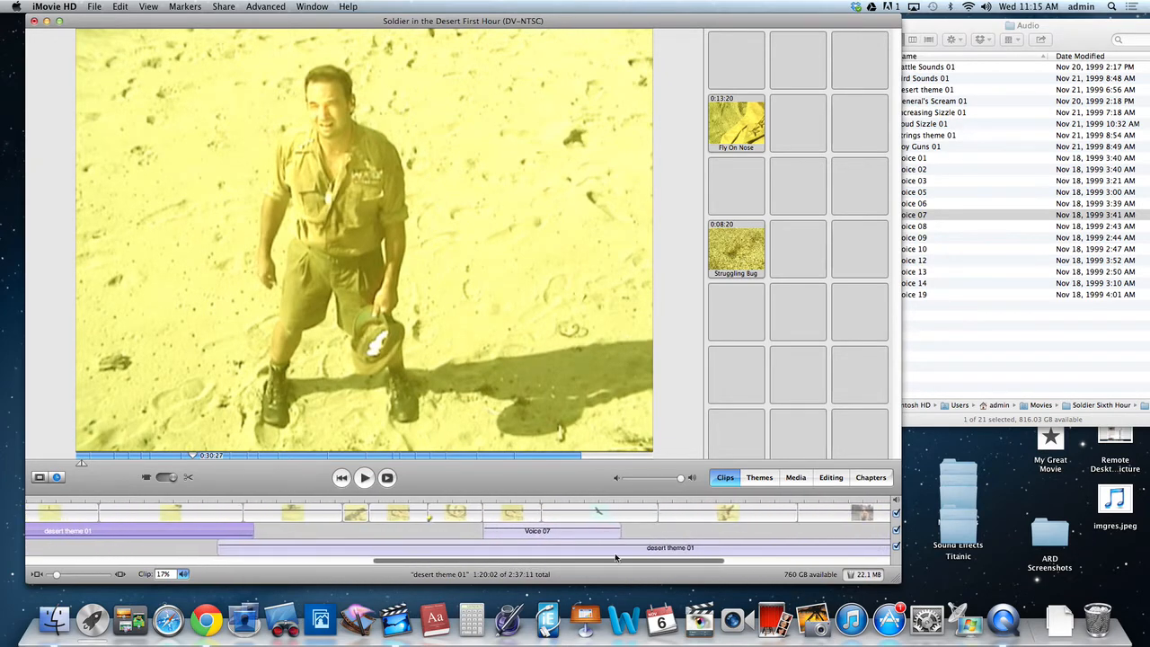
click(478, 499)
key(space)
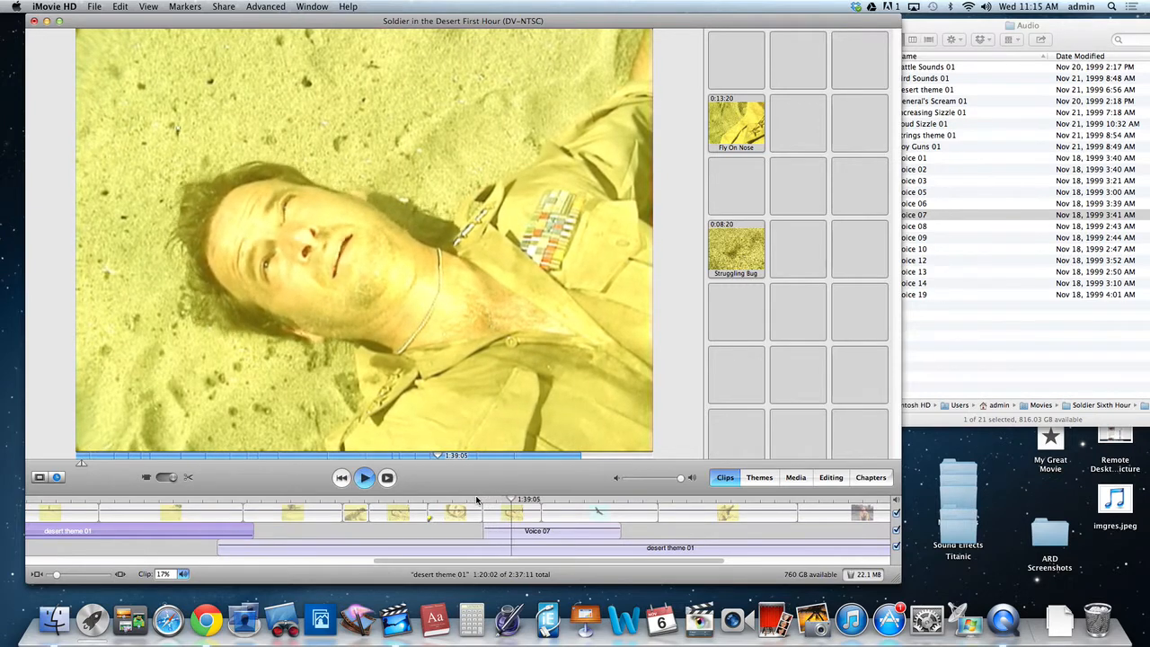
key(space)
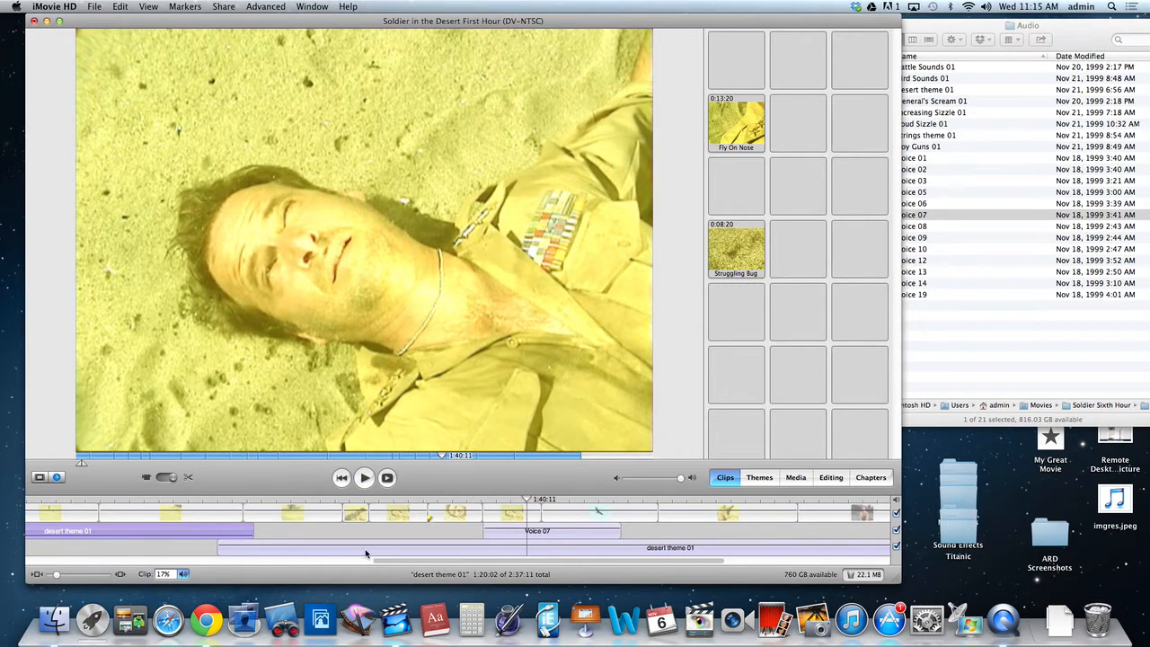
Set the volume of the second desert theme 01 clip to 16% and replay the start of the Voice 07 section.
click(366, 550)
click(183, 574)
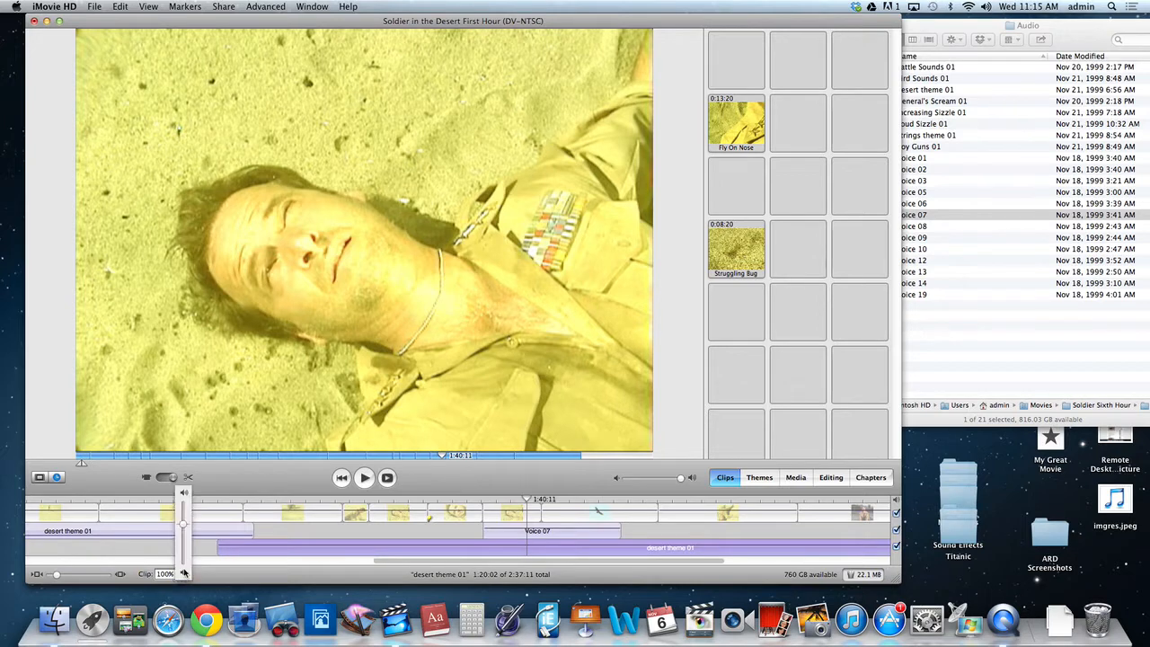
drag(185, 530, 184, 559)
click(476, 499)
key(space)
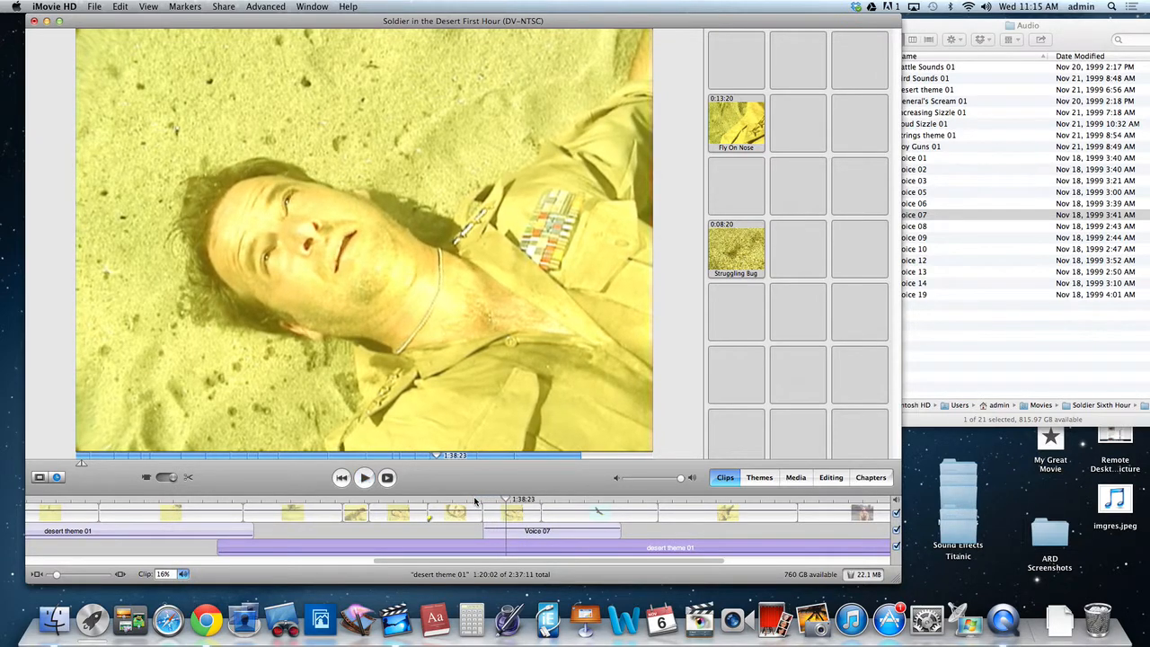
Set the Voice 07 clip's volume to 127%, replay its section, and stop playback.
click(561, 535)
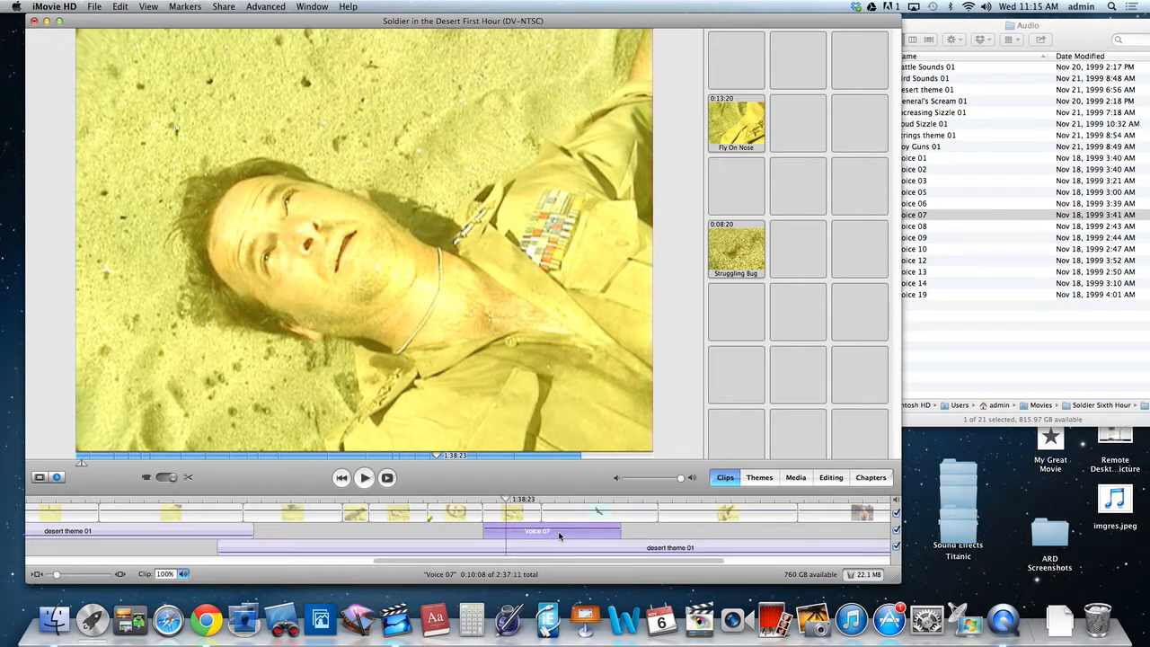
click(182, 573)
drag(184, 523, 183, 508)
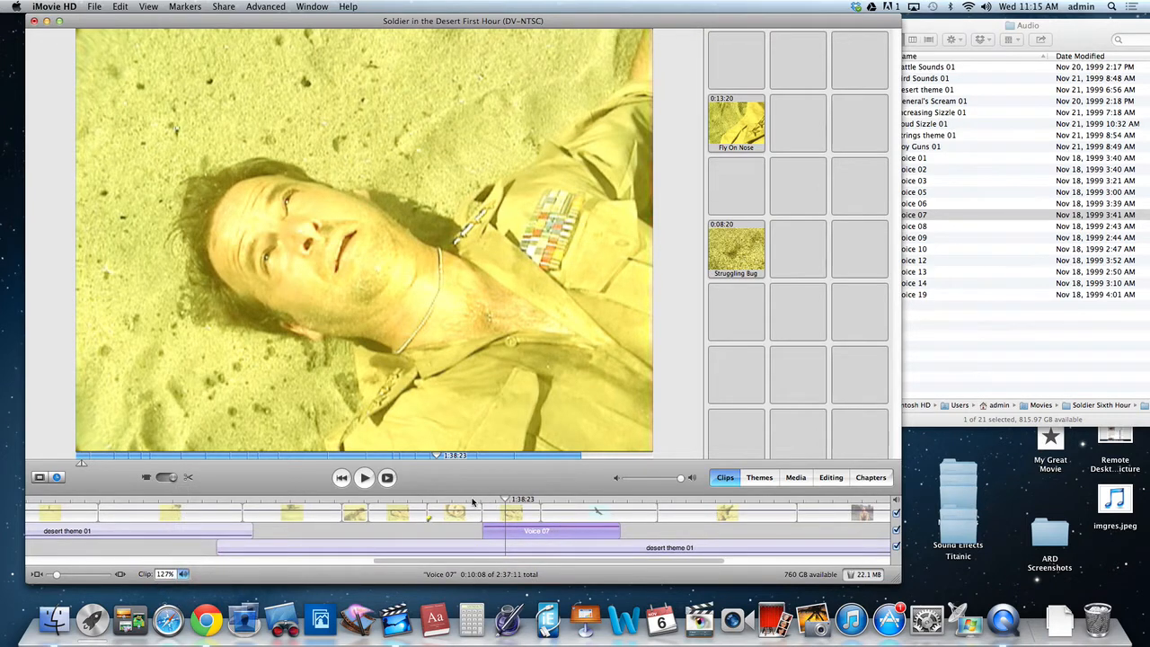
click(472, 499)
key(space)
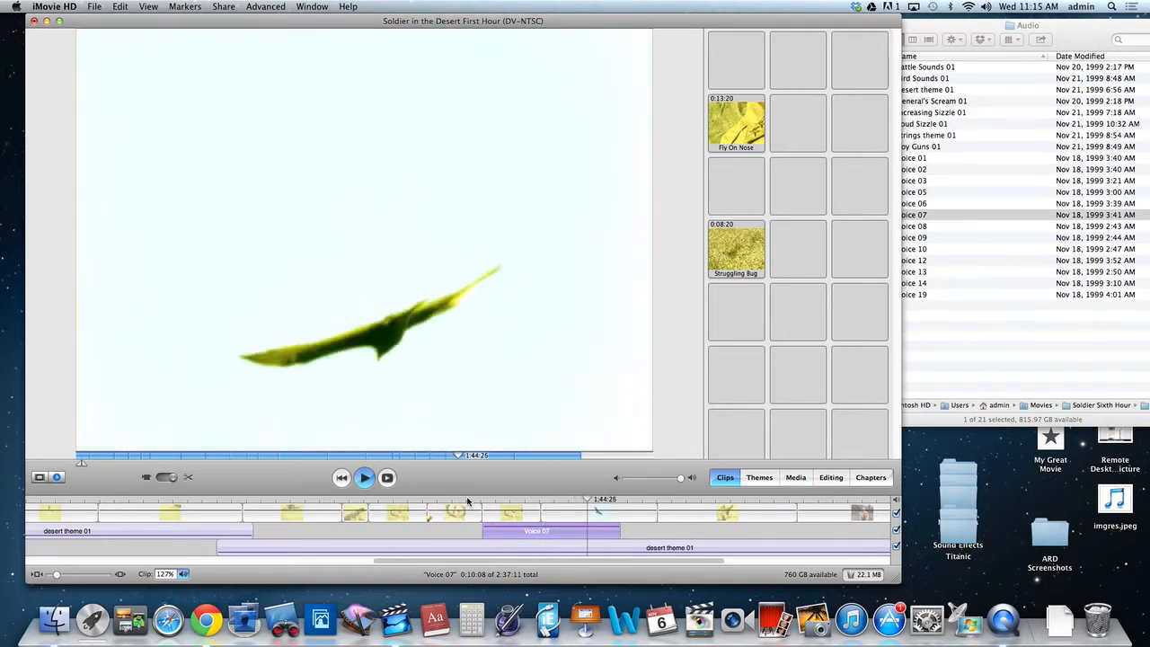
key(space)
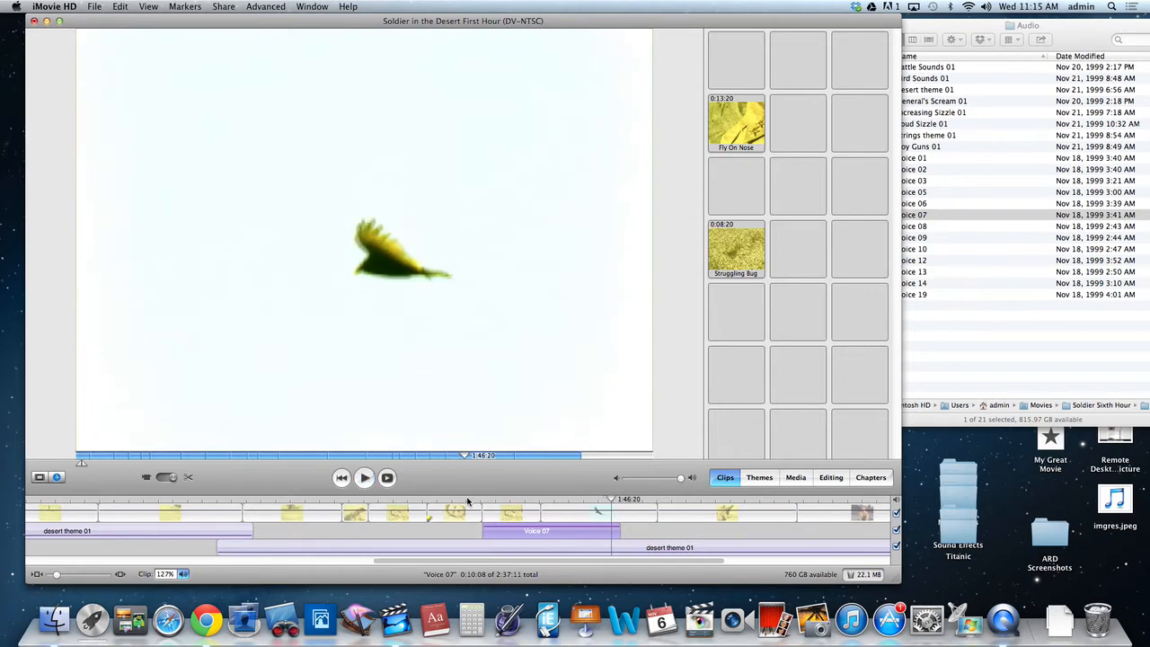
Switch to the clip viewer and compare the lengths of the unused Fly On Nose clip and the Close Up Head clip.
click(42, 480)
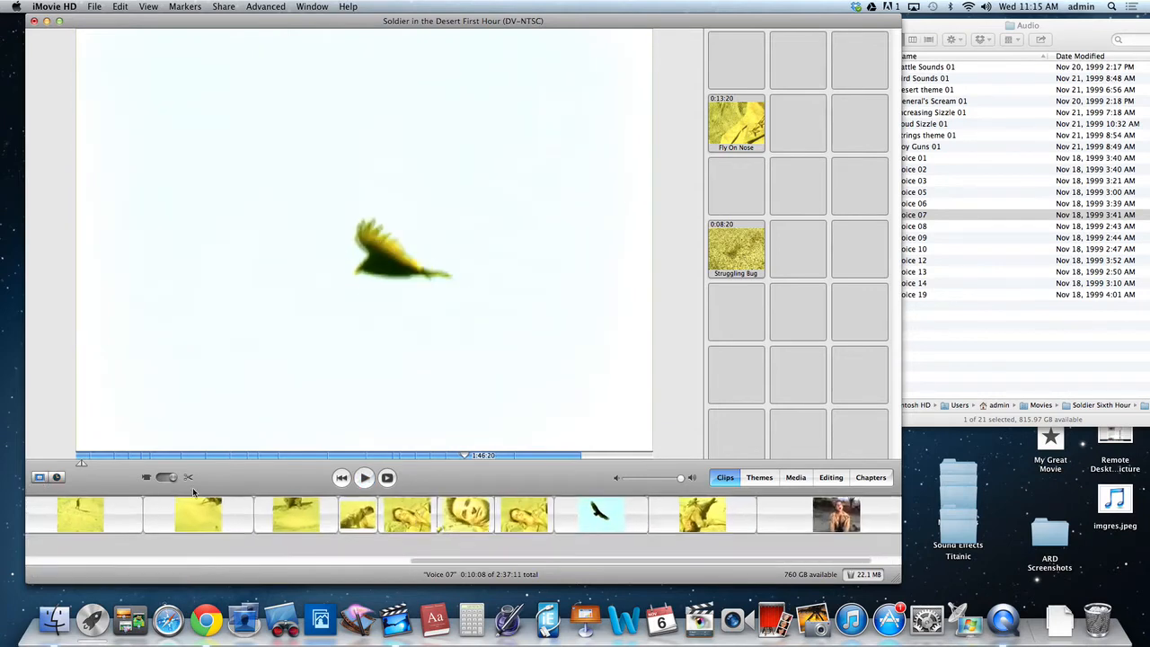
click(740, 135)
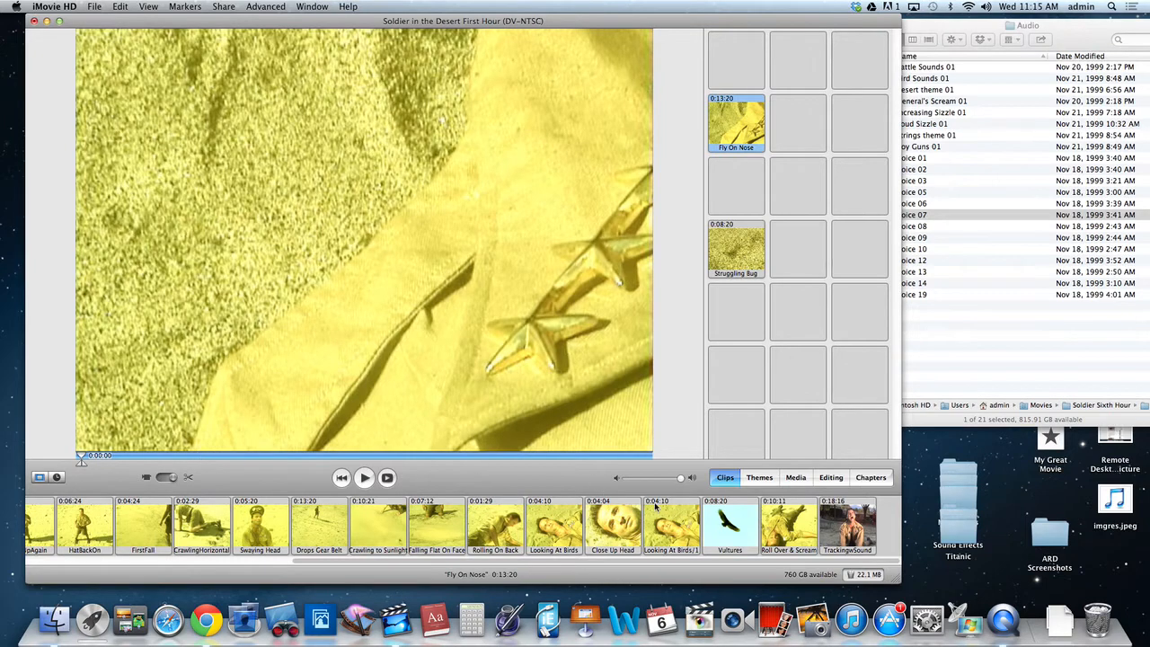
click(623, 540)
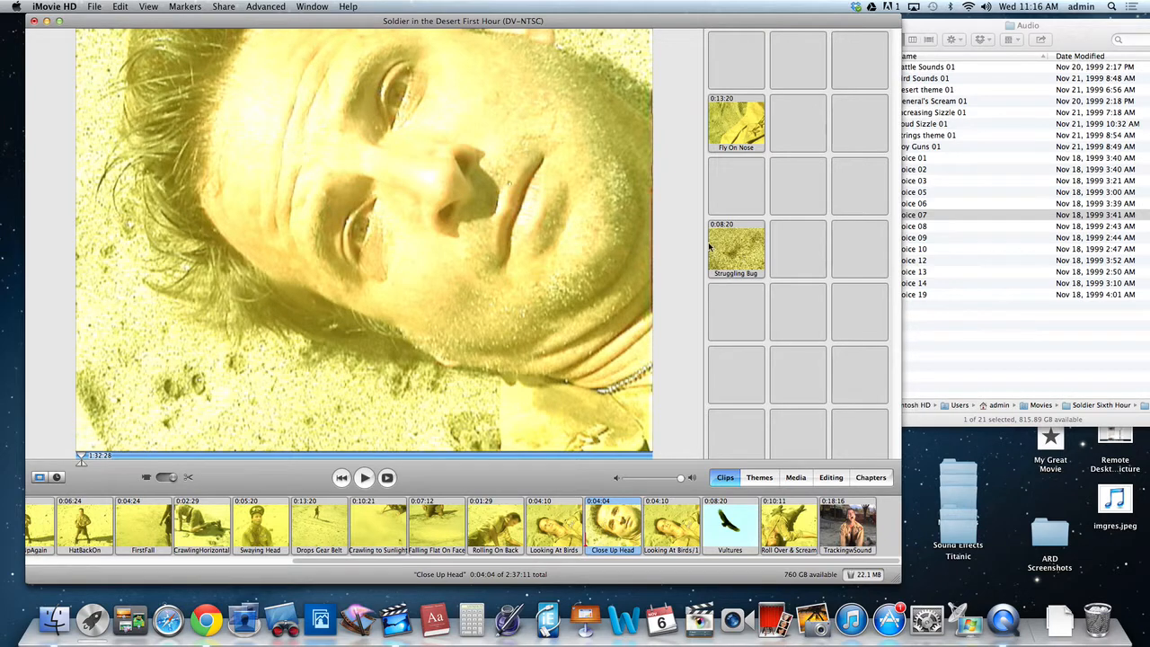
Preview the Fly On Nose clip, select a 0:04:04 stretch of its frames ending at about 0:10:05, and crop the clip to it.
click(728, 132)
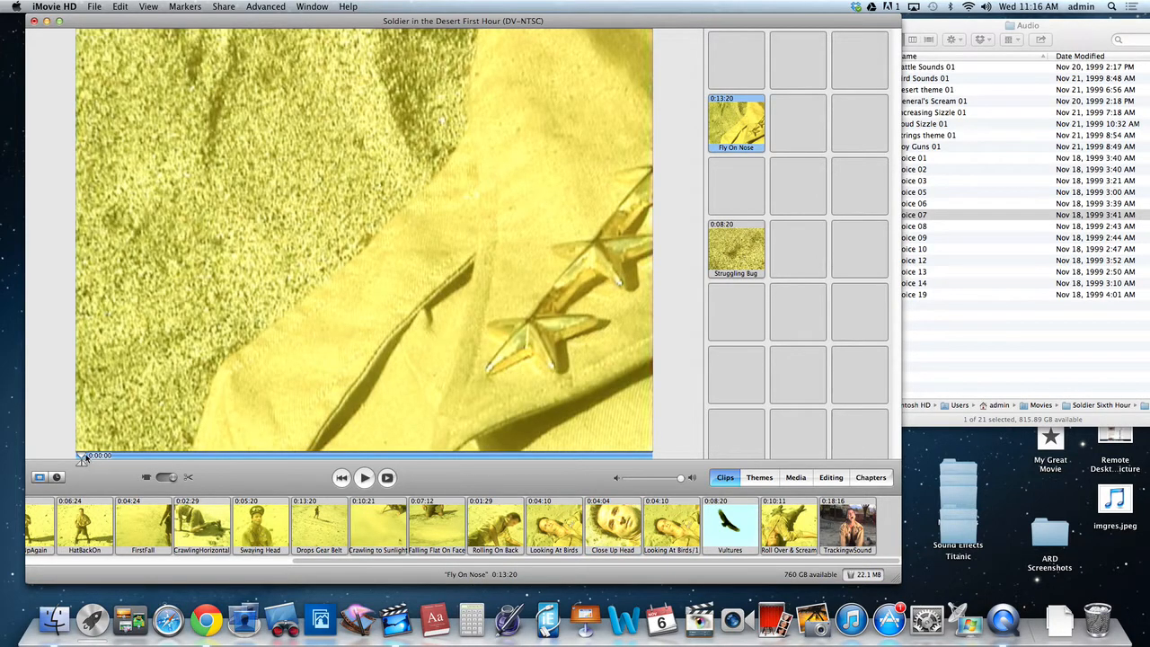
mouse_move(82, 464)
mouse_down()
mouse_move(683, 479)
mouse_move(398, 478)
mouse_move(683, 464)
mouse_move(5, 449)
mouse_move(681, 469)
mouse_up()
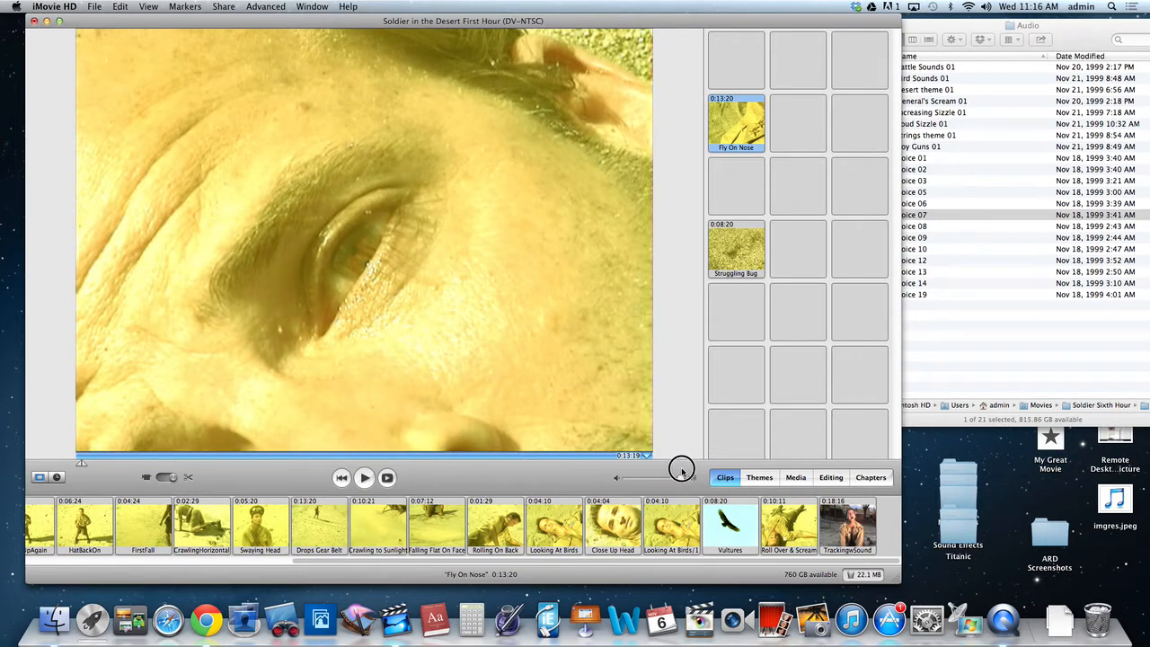
drag(681, 469, 672, 471)
mouse_move(82, 466)
mouse_down()
mouse_move(521, 462)
mouse_move(428, 456)
mouse_up()
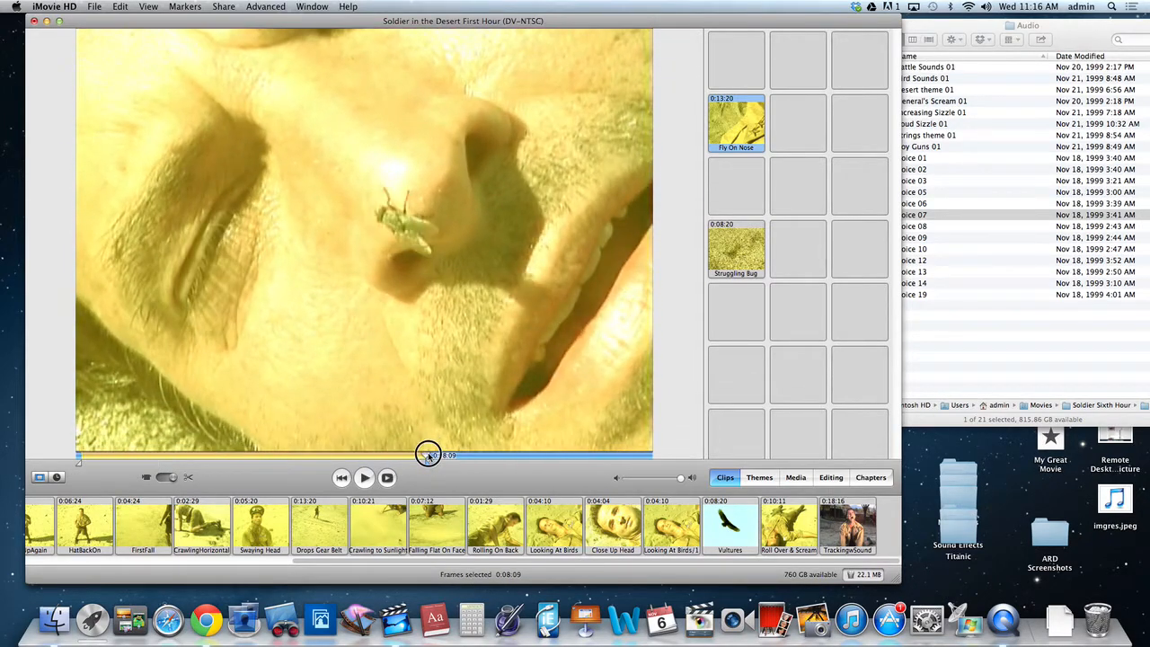
drag(79, 467, 501, 457)
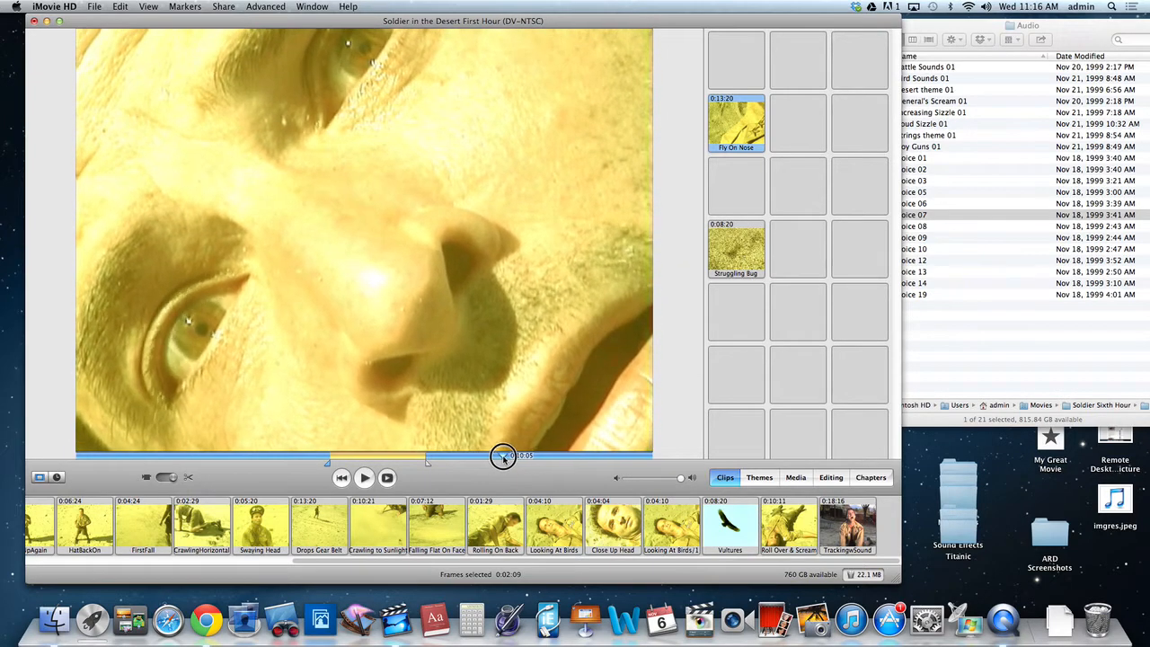
mouse_move(428, 467)
mouse_down()
mouse_move(506, 465)
mouse_move(332, 458)
mouse_move(477, 458)
mouse_up()
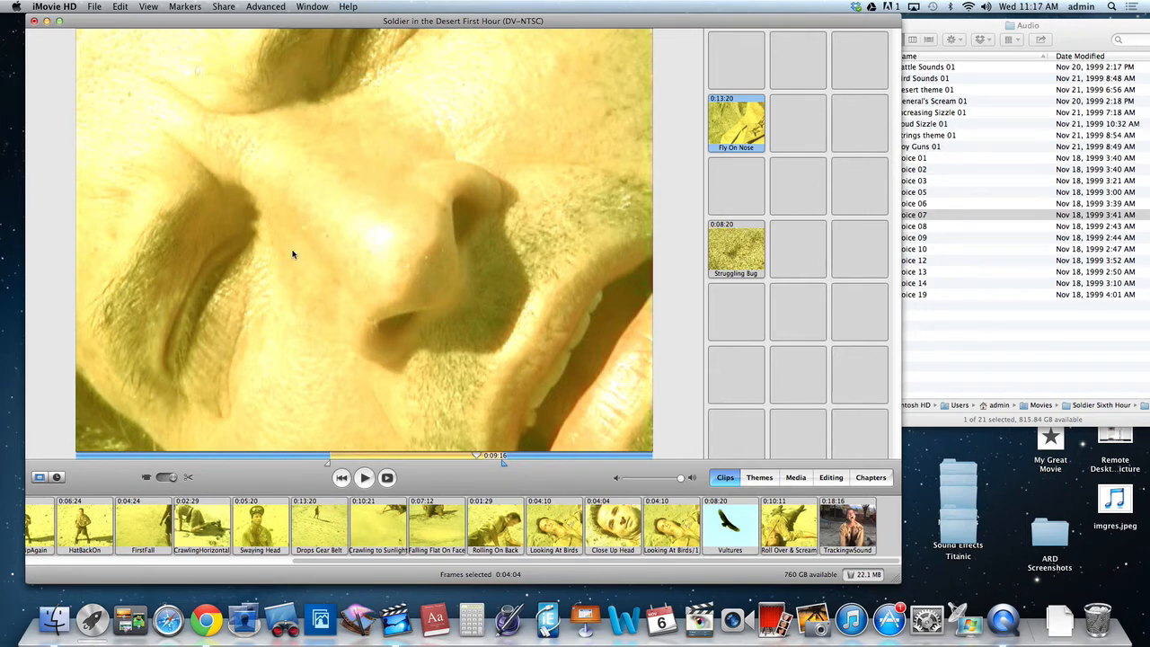
key(super+k)
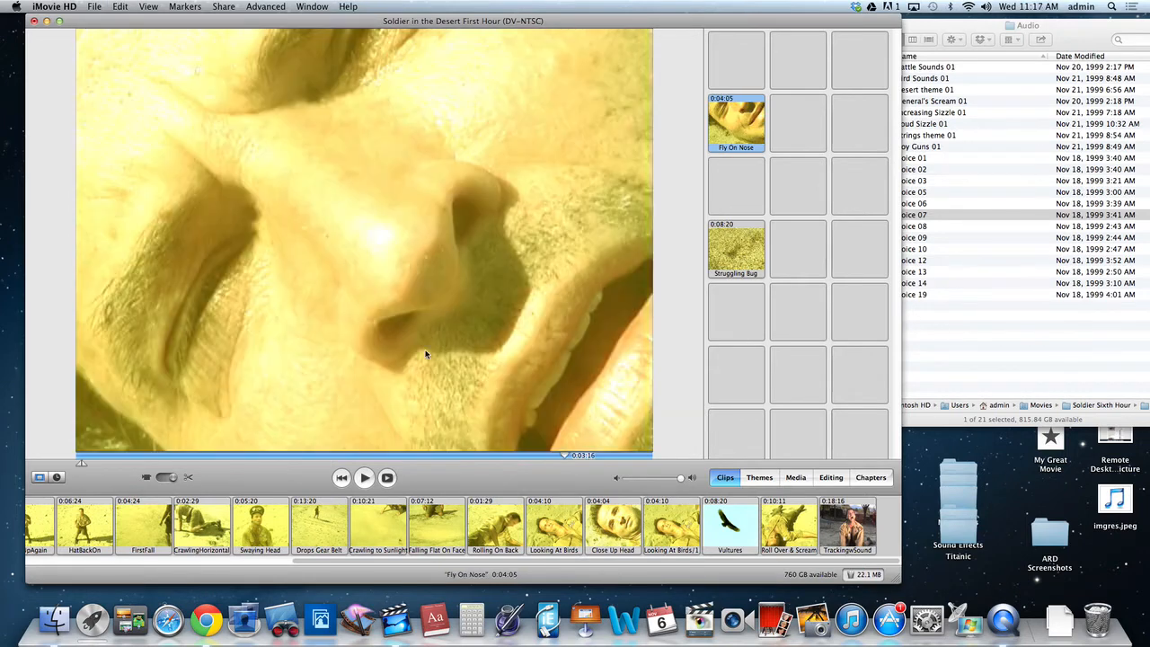
Delete the Close Up Head clip and insert Fly On Nose in its place between Looking At Birds and Looking At Birds/1.
click(613, 524)
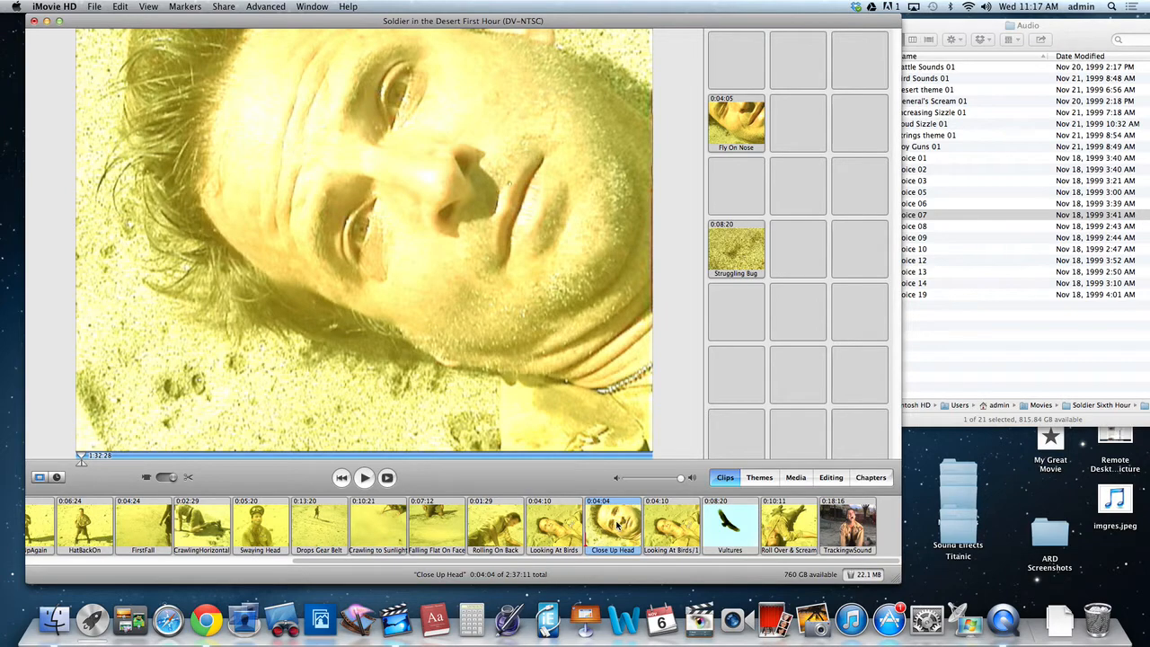
key(Delete)
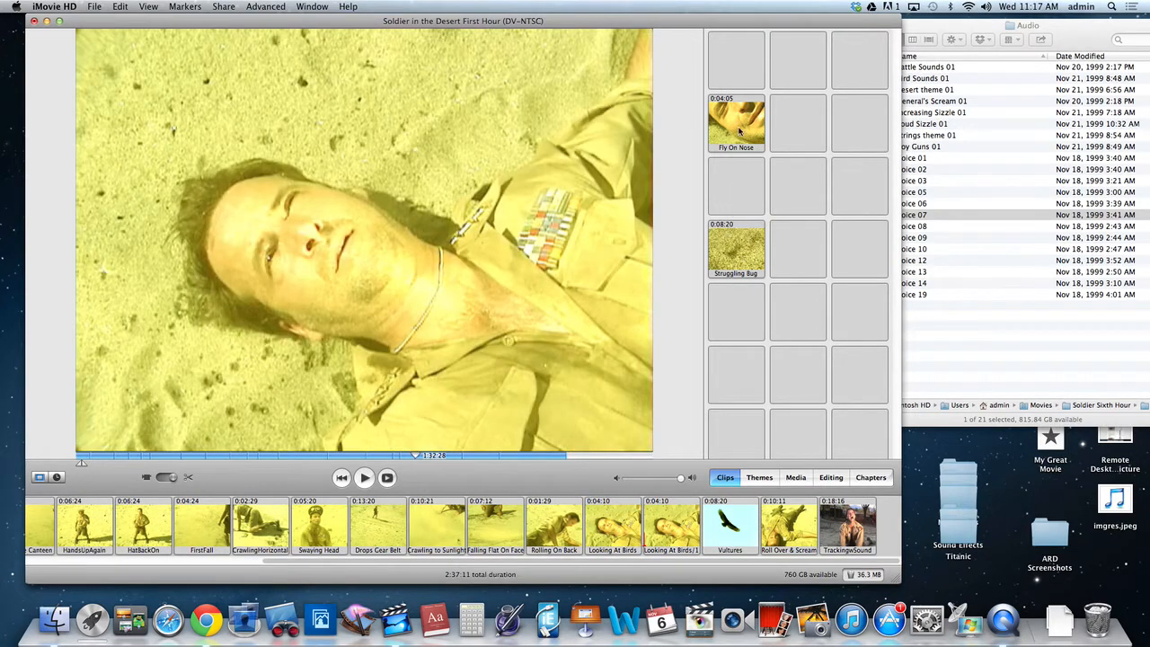
drag(739, 131, 669, 533)
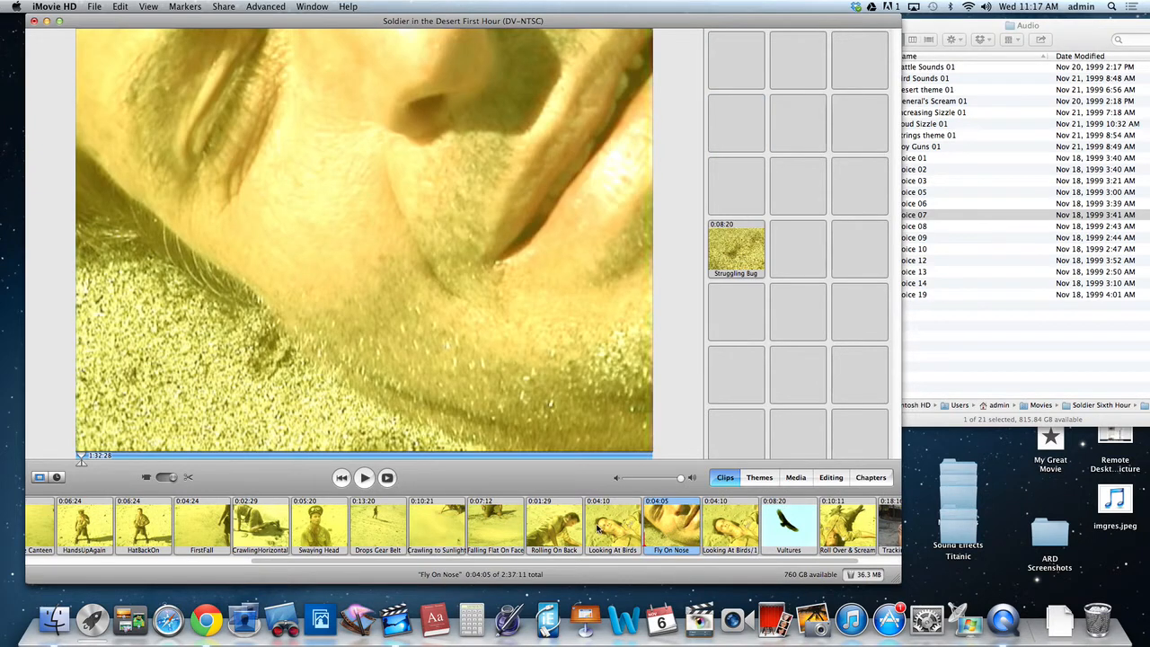
Select the clips from Rolling On Back through Looking At Birds/1, play them as a sequence, and clear the selection.
click(550, 521)
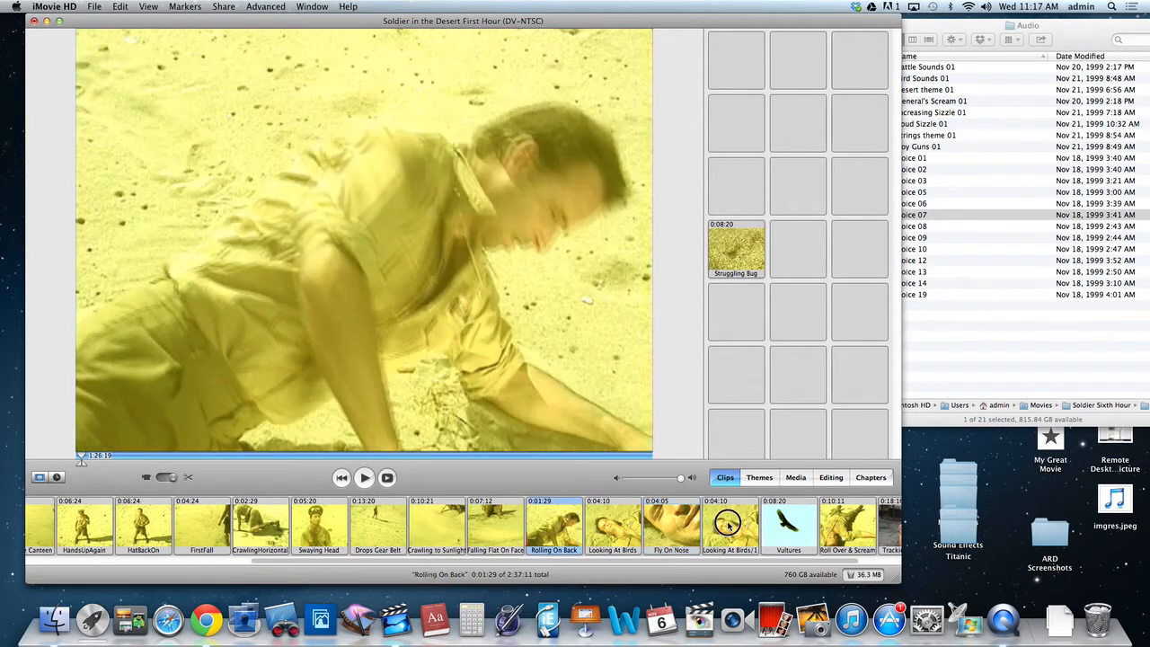
shift+click(728, 522)
click(366, 478)
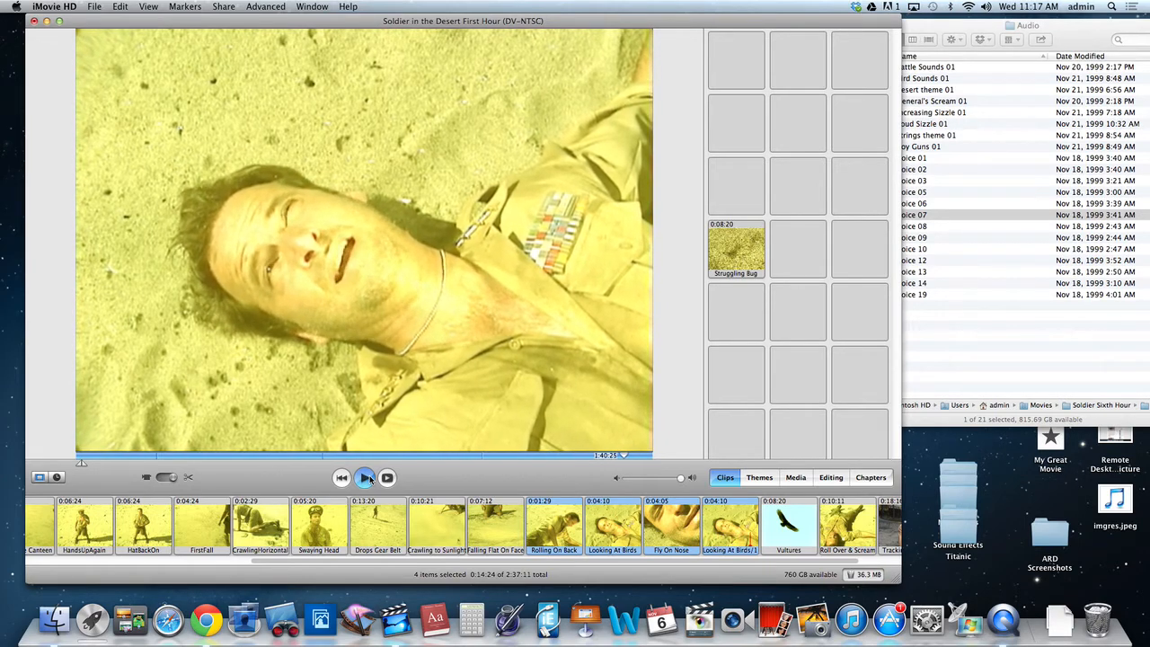
click(367, 478)
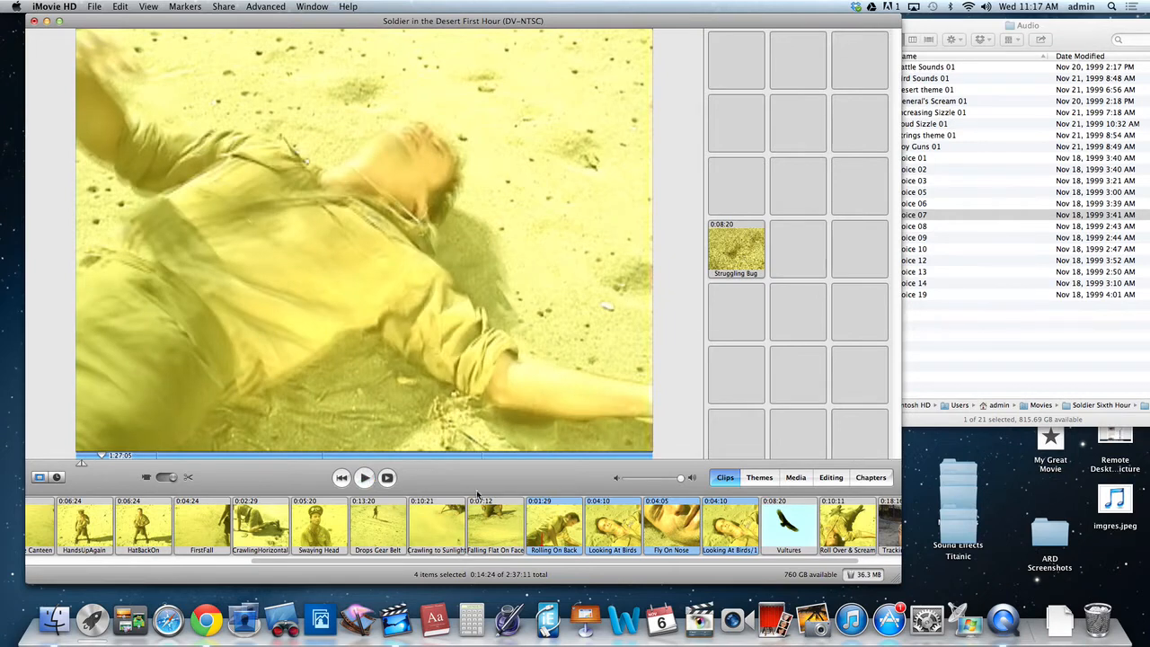
click(482, 483)
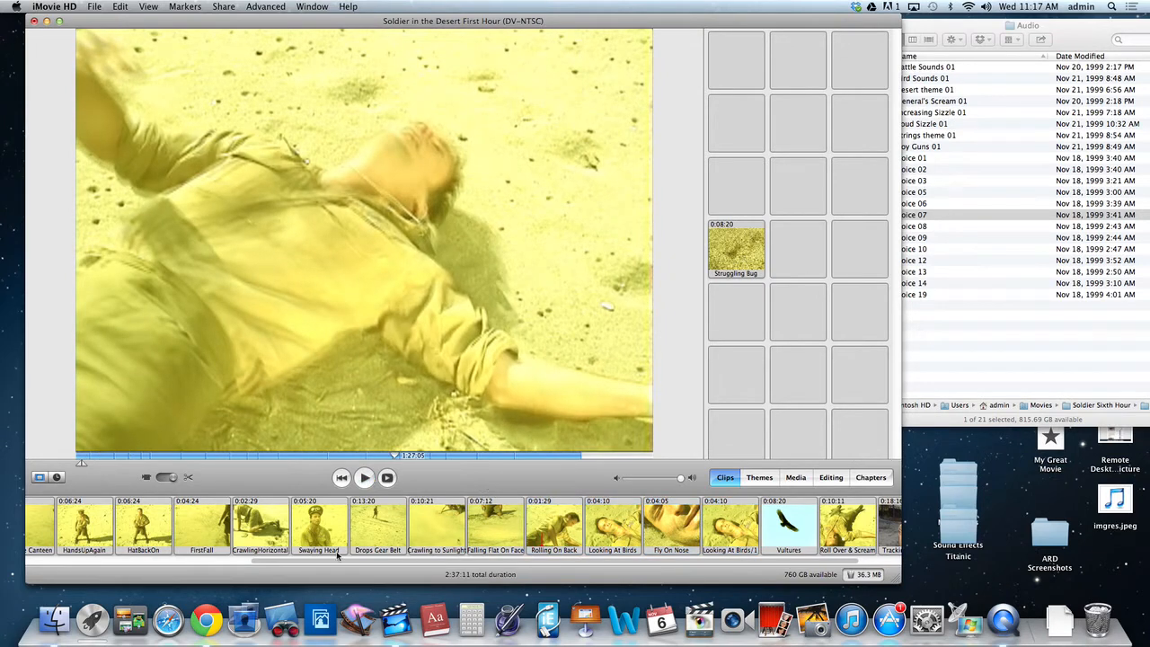
Switch to the timeline viewer and move the playhead past Voice 07 into the movie's final clip, at about 2:14:16.
click(58, 477)
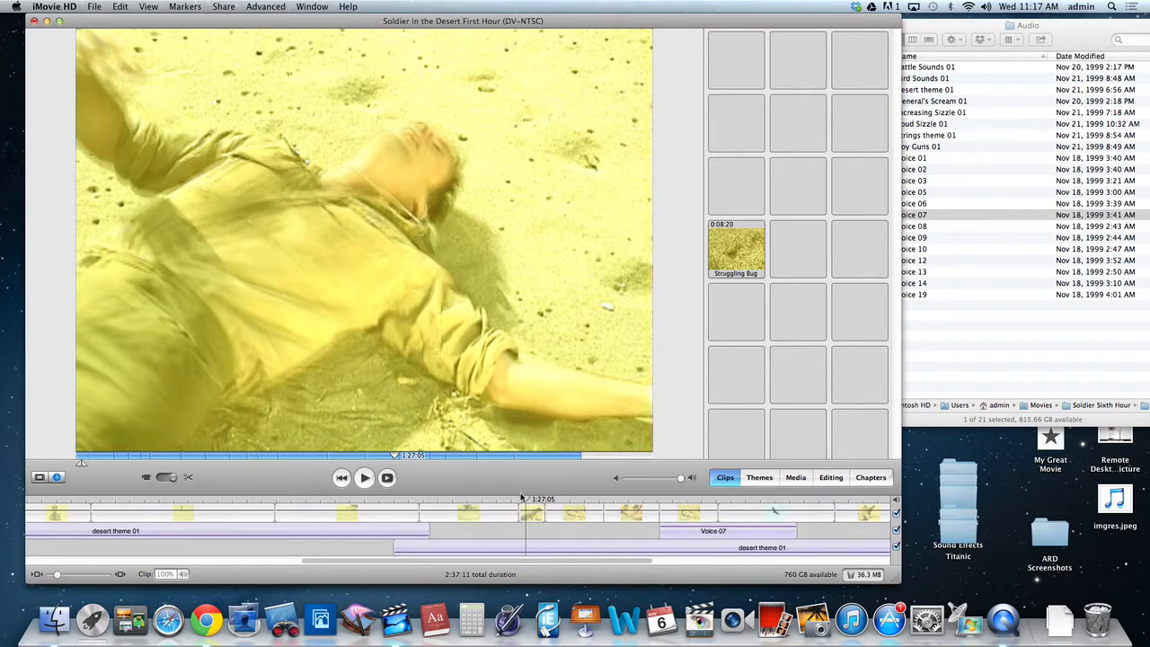
drag(521, 498, 751, 500)
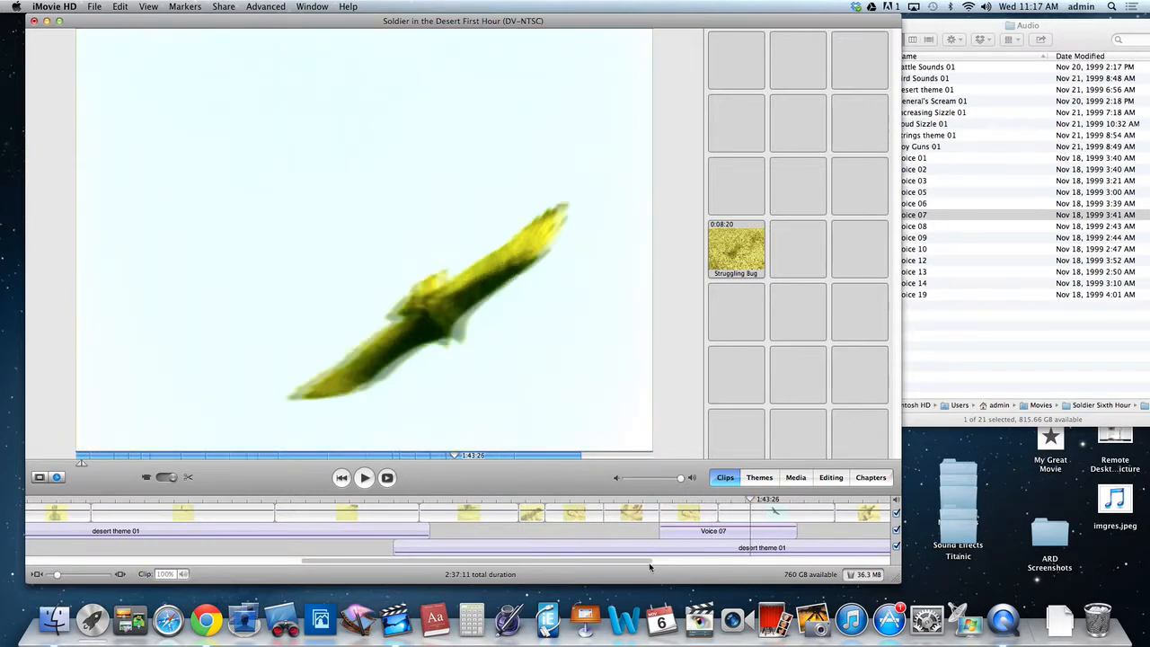
drag(614, 558, 842, 549)
drag(542, 500, 604, 499)
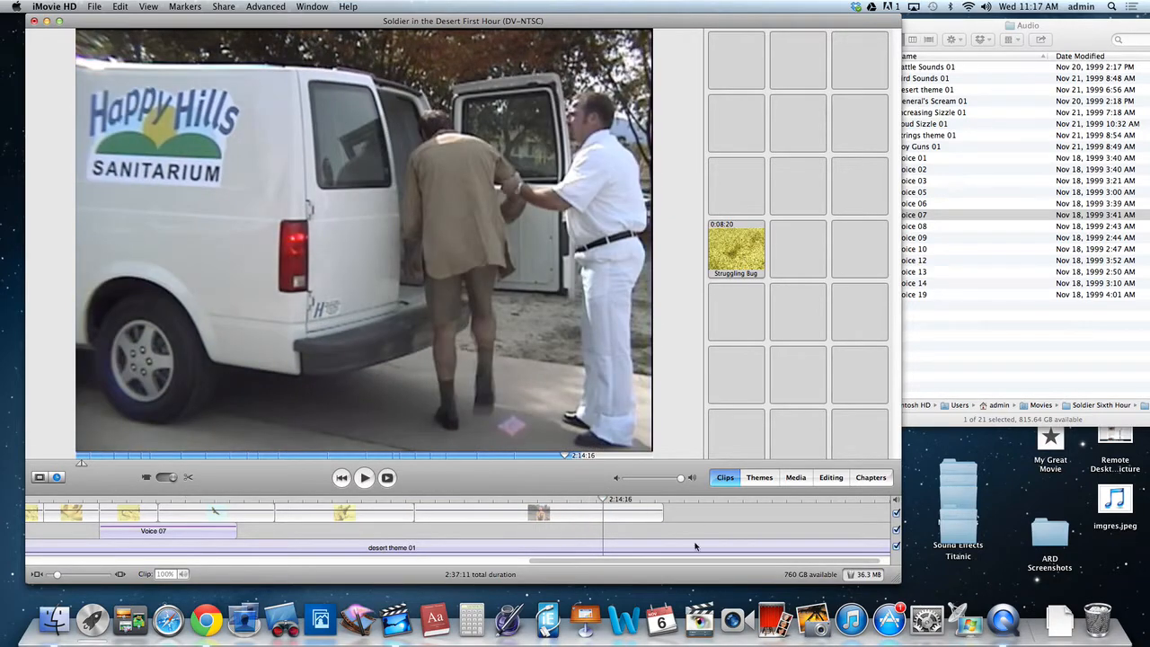
Select the second desert theme 01 clip and play the final video clip from several points, including near its start.
click(683, 545)
key(space)
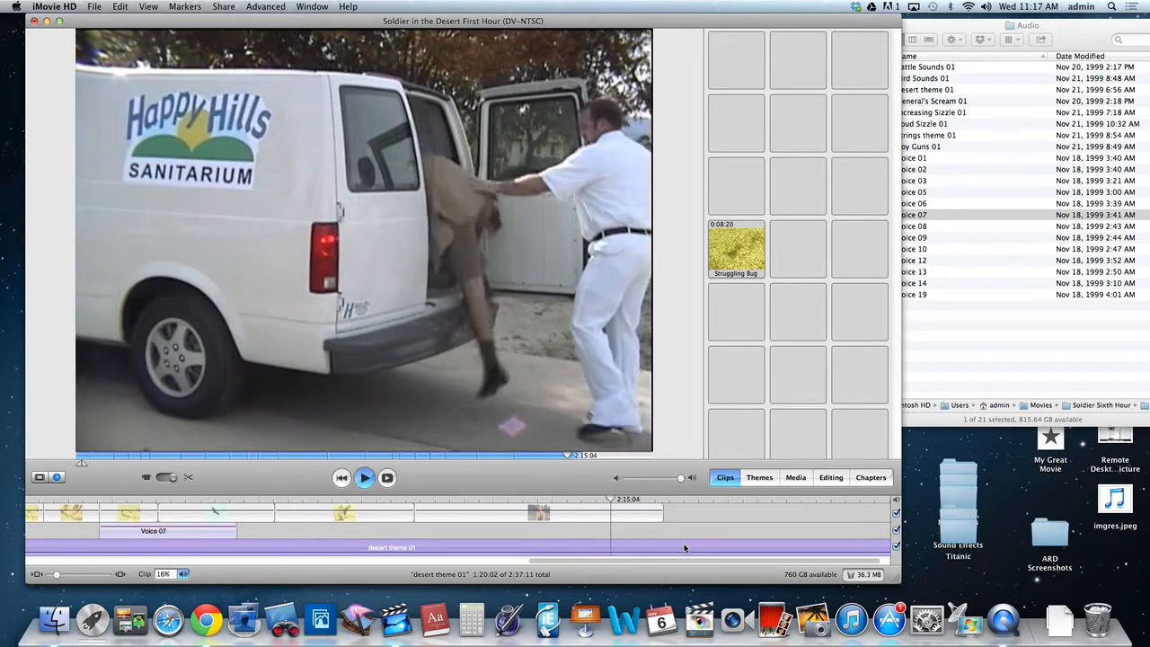
drag(620, 499, 560, 500)
key(space)
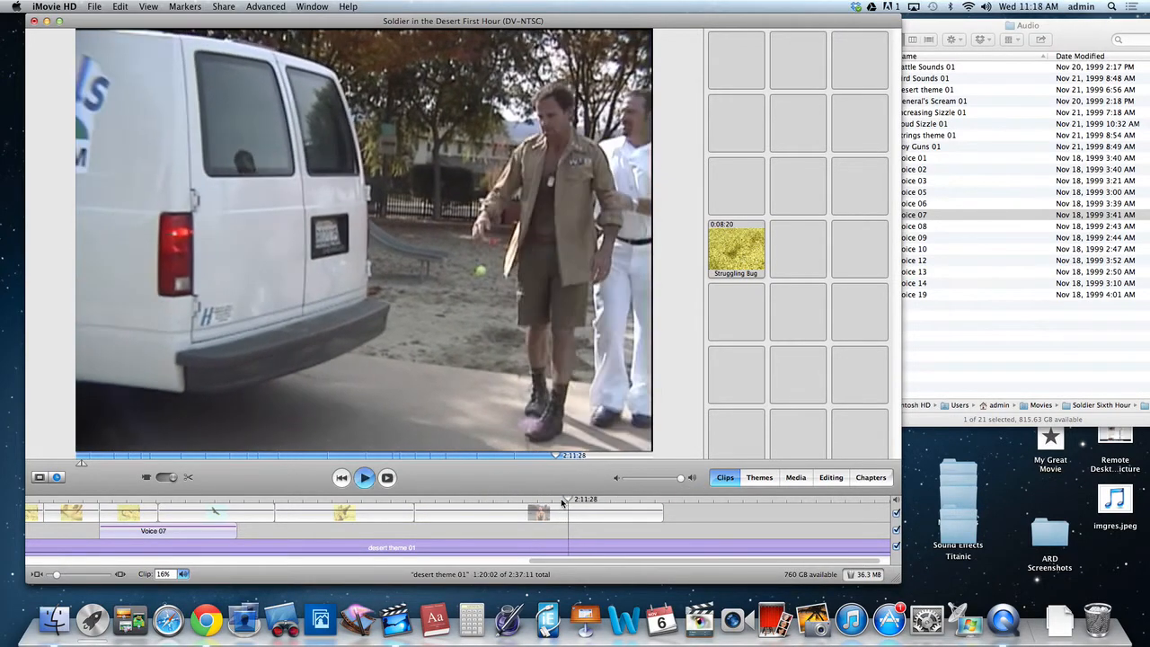
click(434, 500)
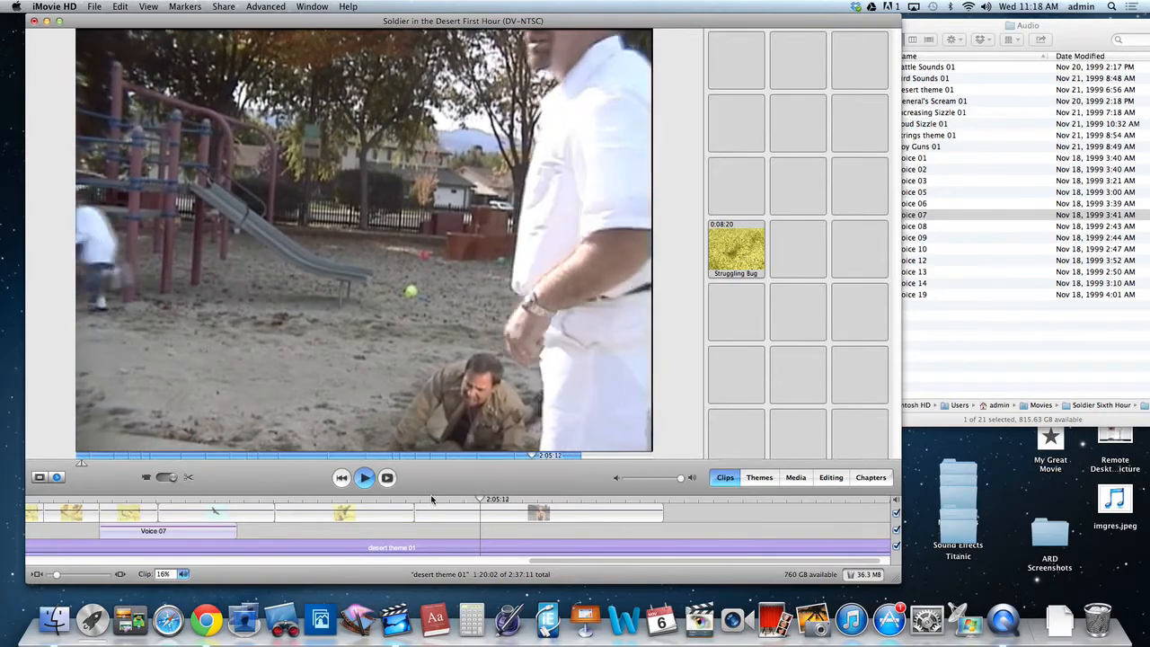
Split the second desert theme 01 audio clip at the start of the movie's final video clip, at 2:00:15.
key(space)
drag(482, 502, 362, 504)
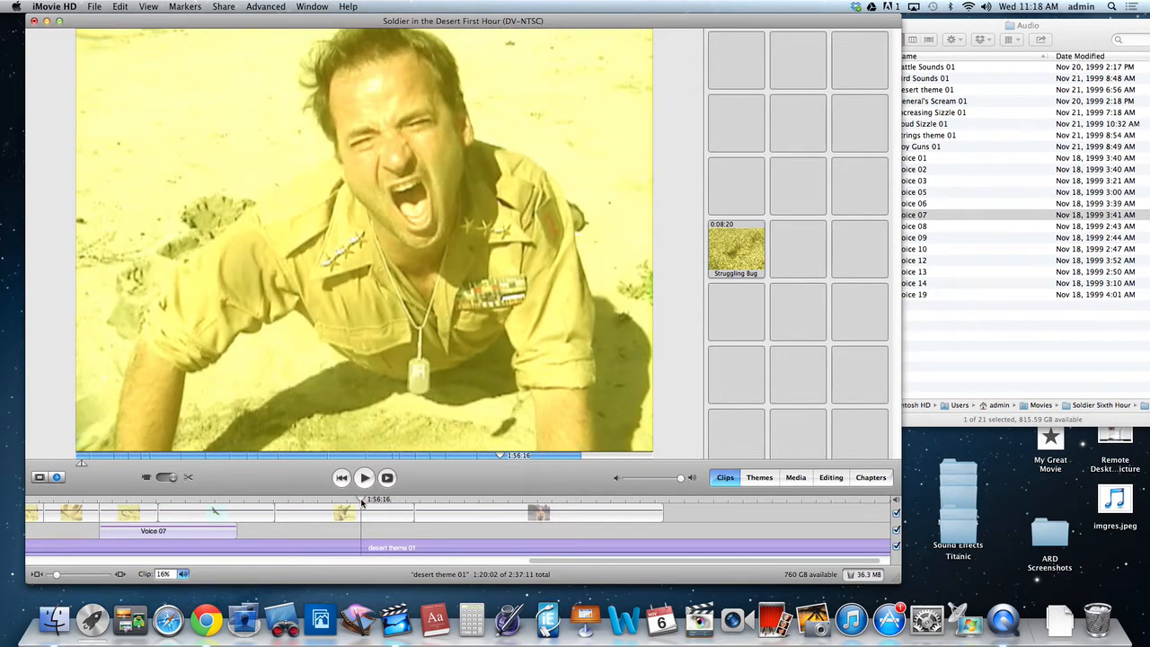
key(space)
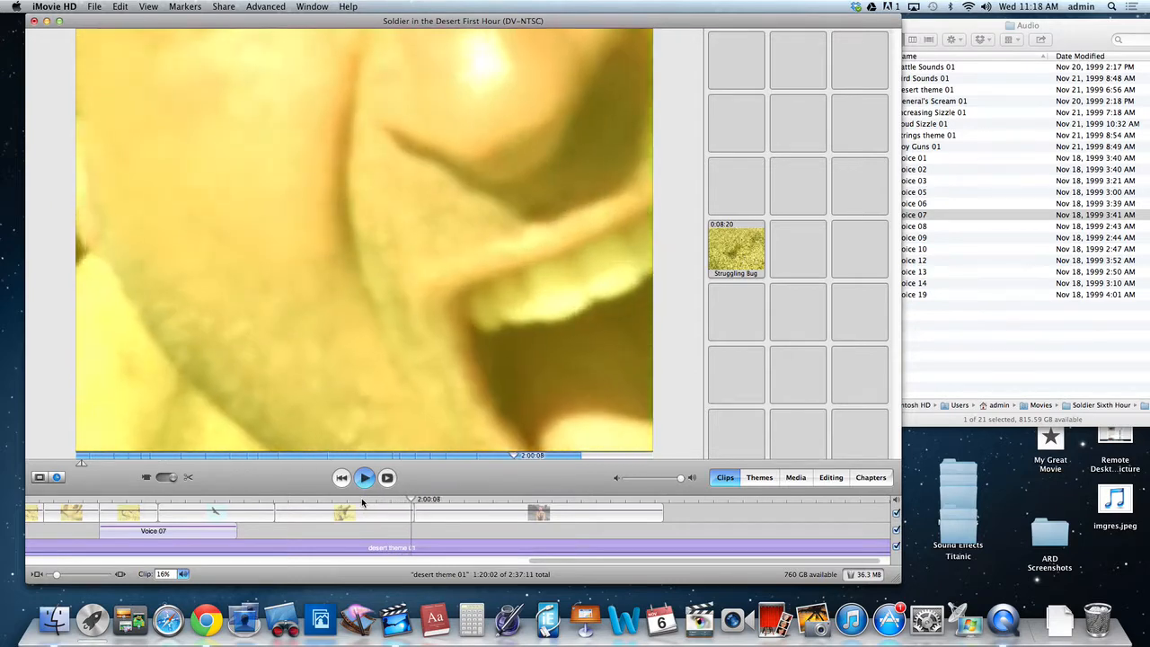
key(space)
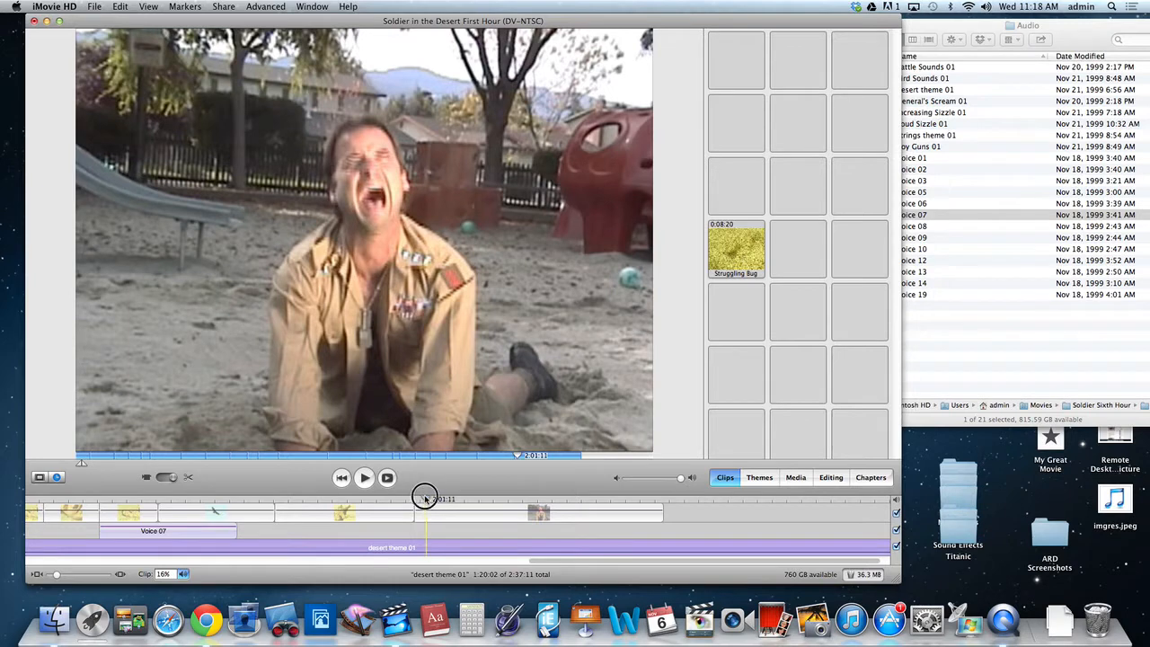
drag(426, 496, 414, 497)
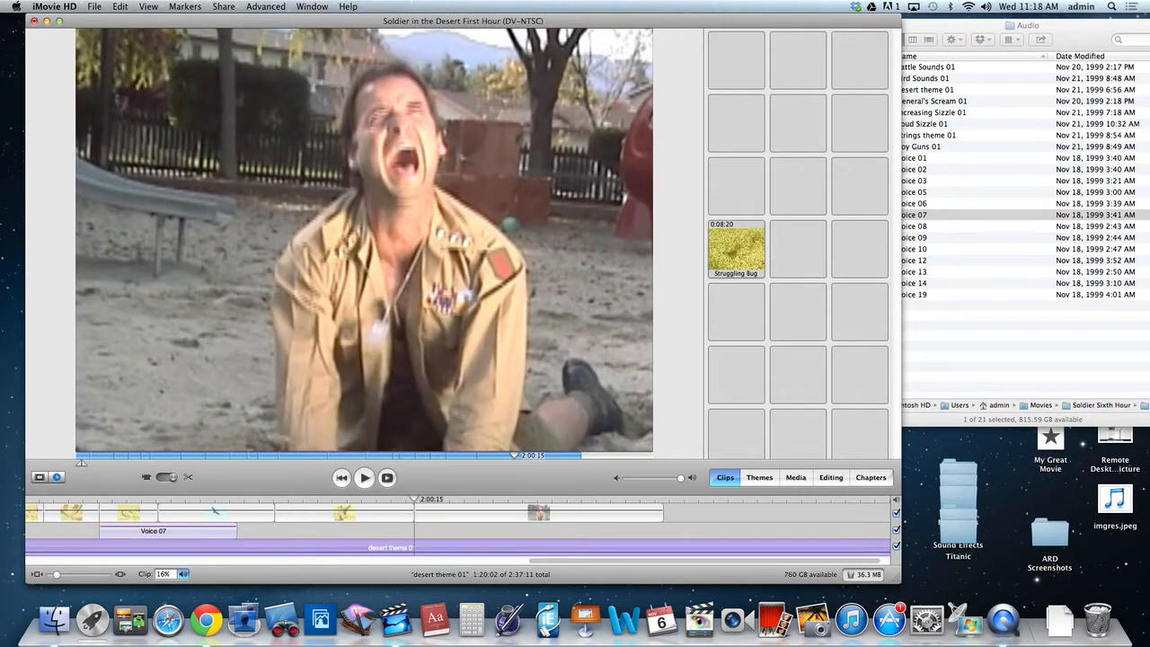
click(119, 6)
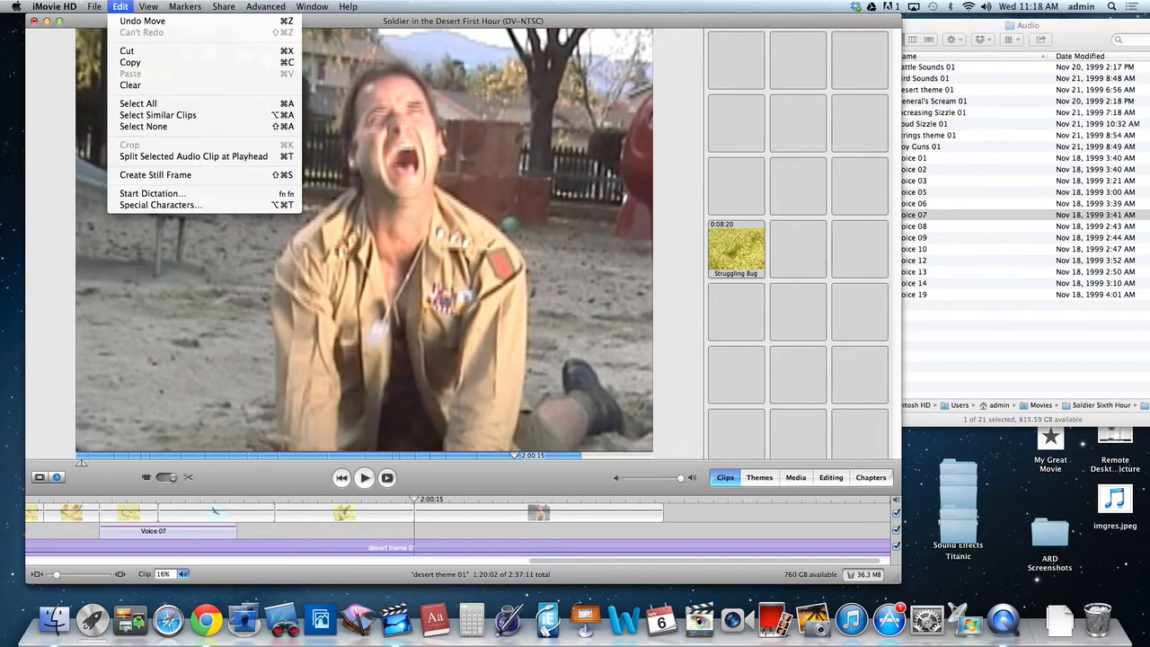
click(190, 156)
Delete the desert theme 01 piece after the split and play the movie from the end of the Vultures clip into Roll Over & Scream.
drag(415, 504, 370, 506)
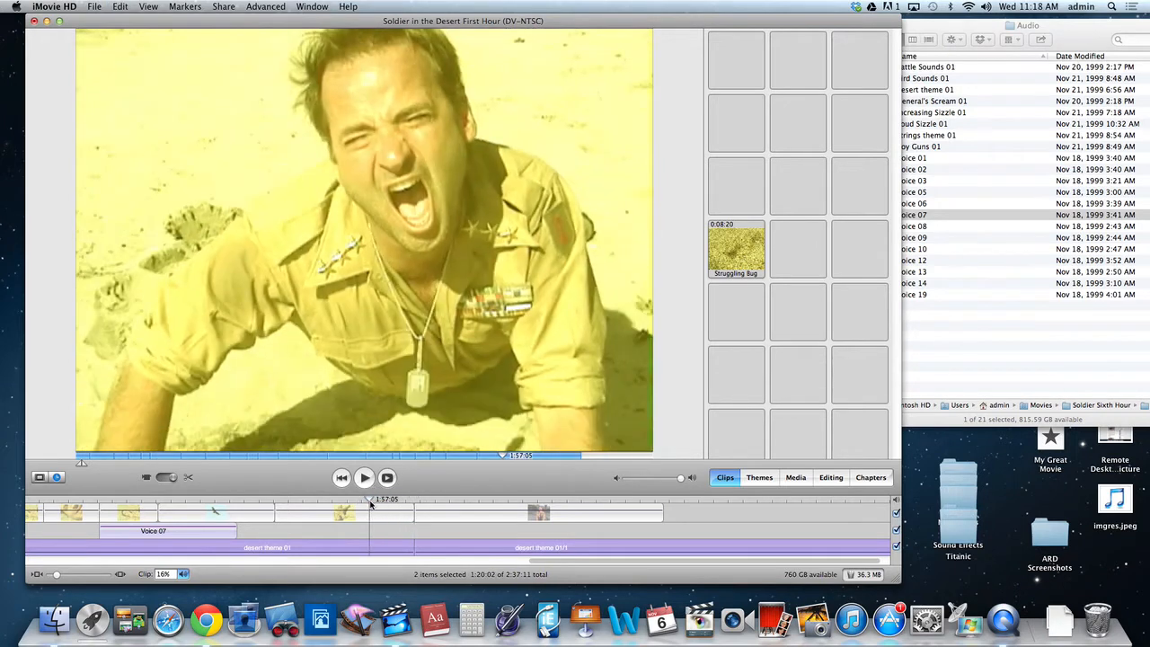
click(446, 539)
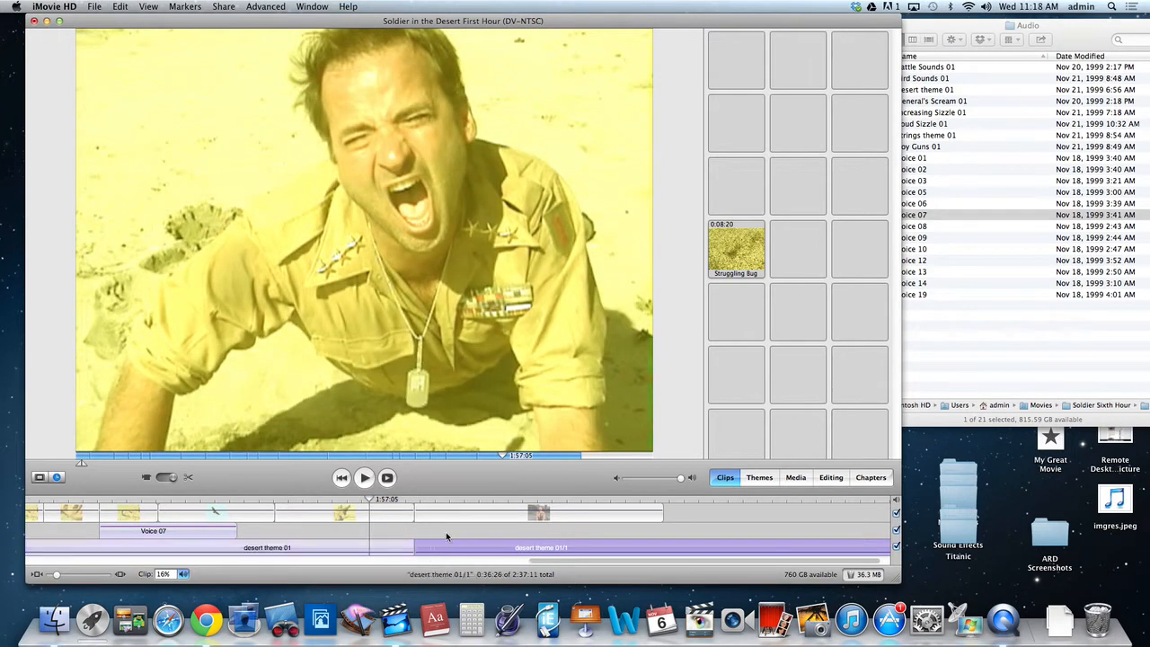
key(Delete)
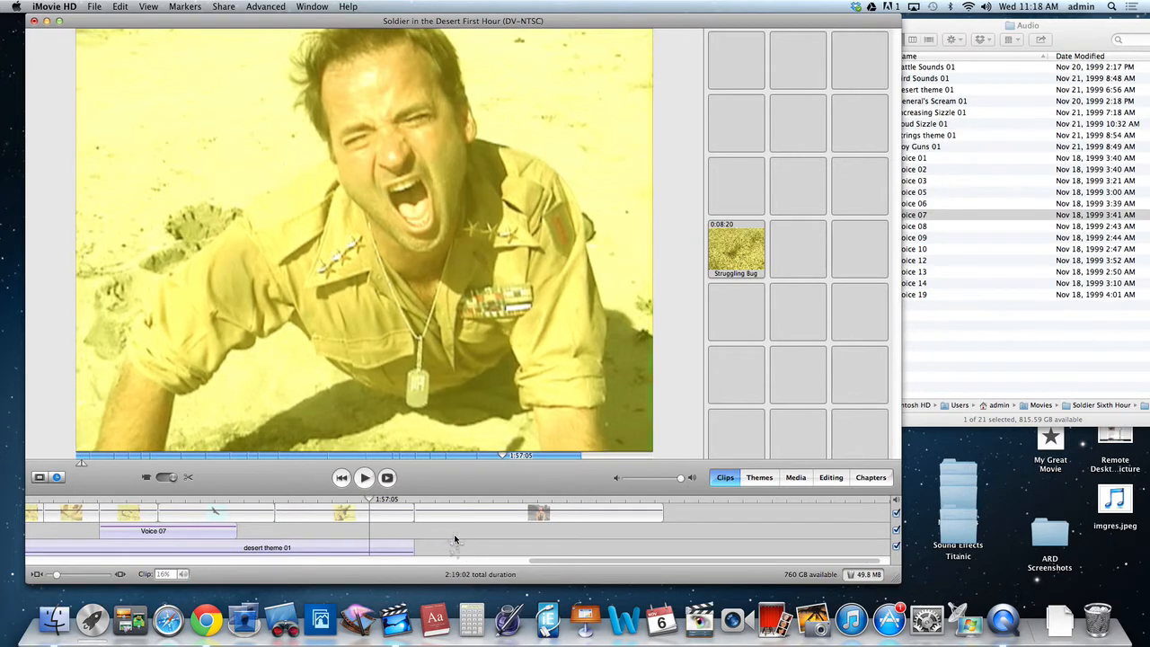
click(274, 500)
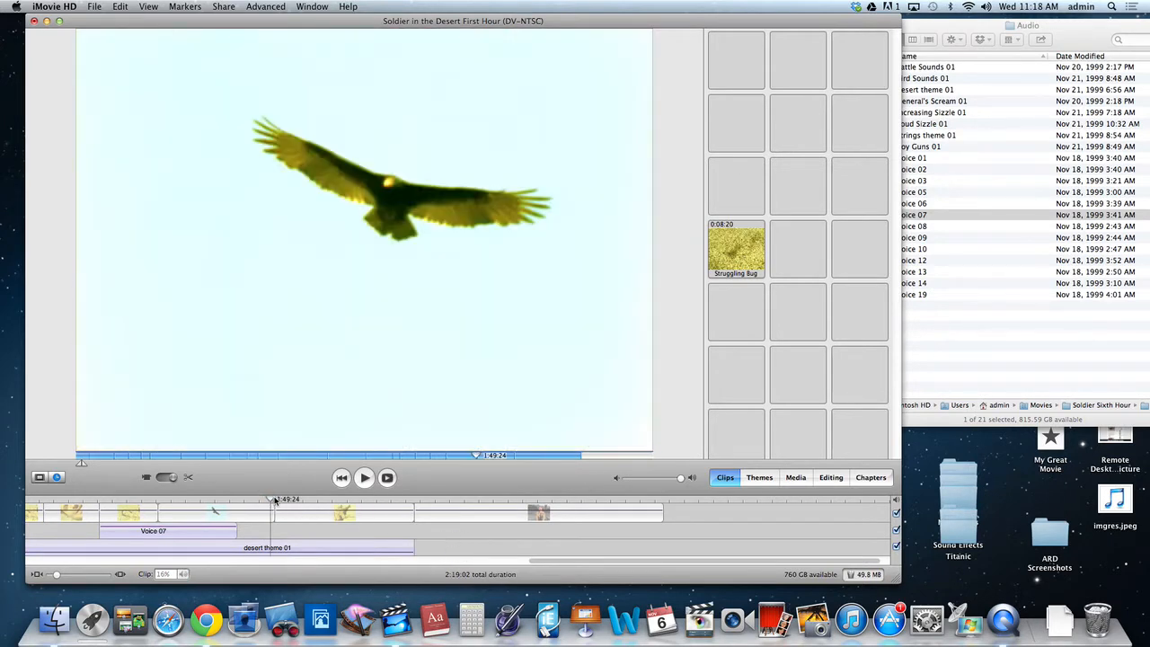
key(space)
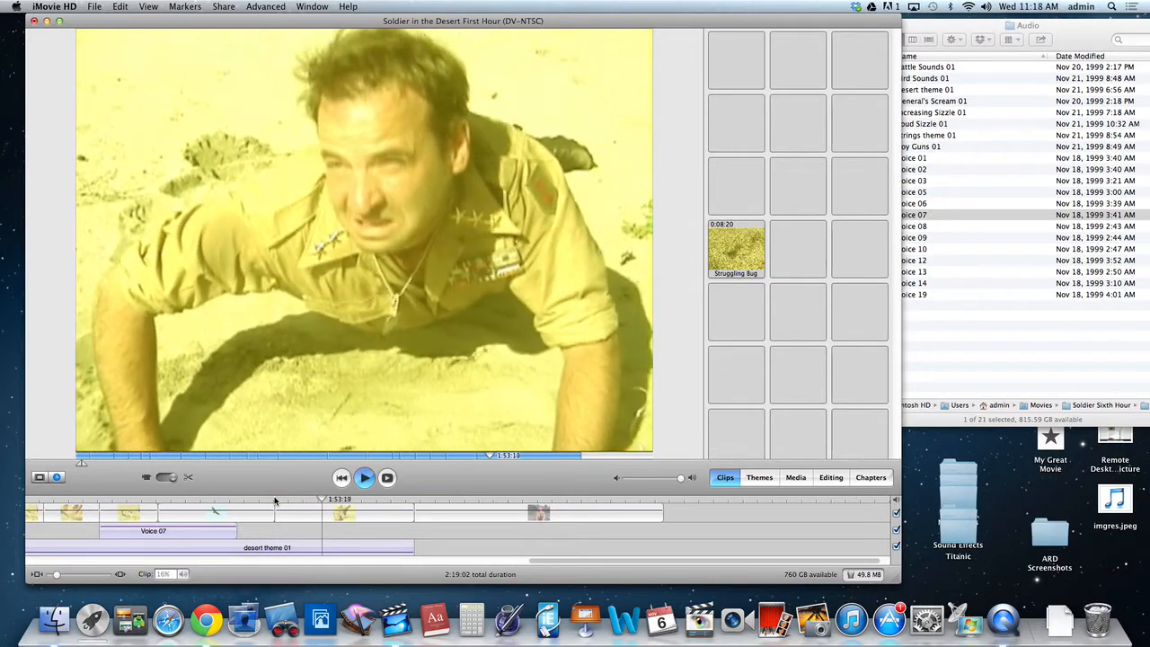
key(space)
Set the shortened desert theme 01 clip's volume to 29% and play the ending from the end of the Vultures clip.
click(285, 548)
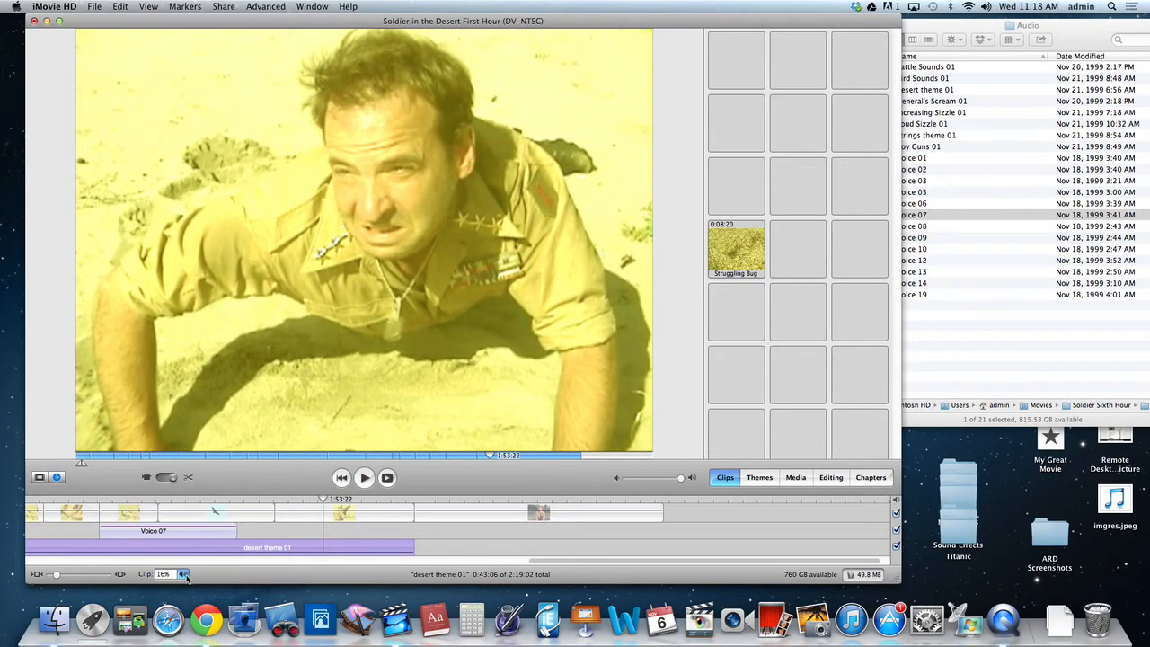
drag(187, 579, 183, 549)
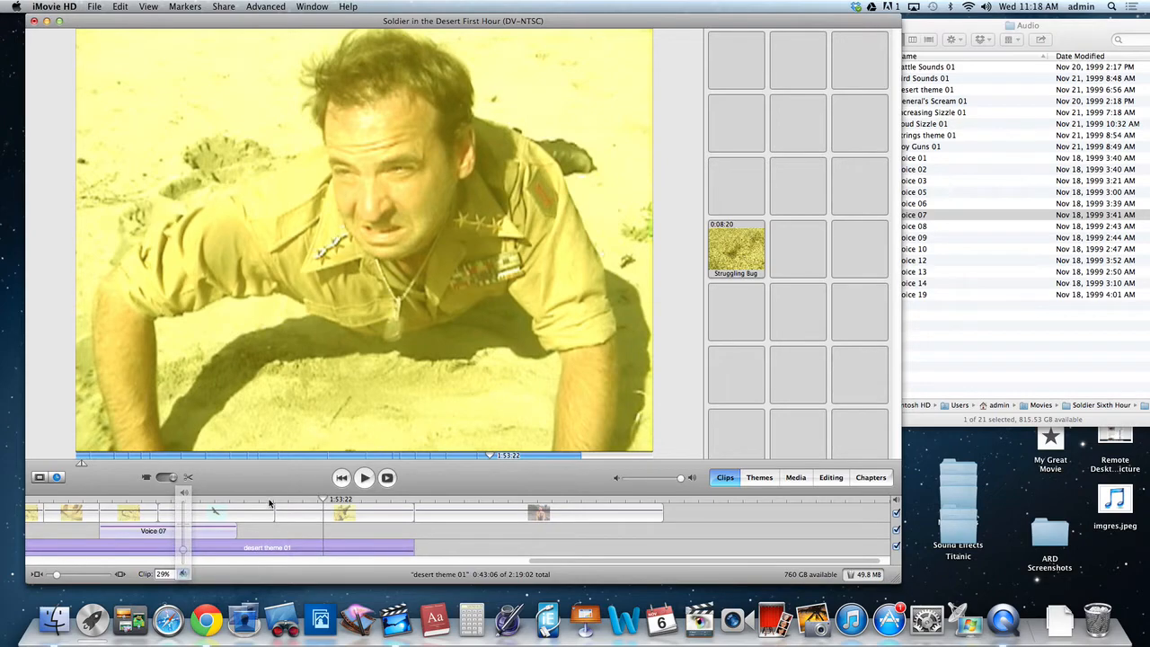
click(270, 503)
key(space)
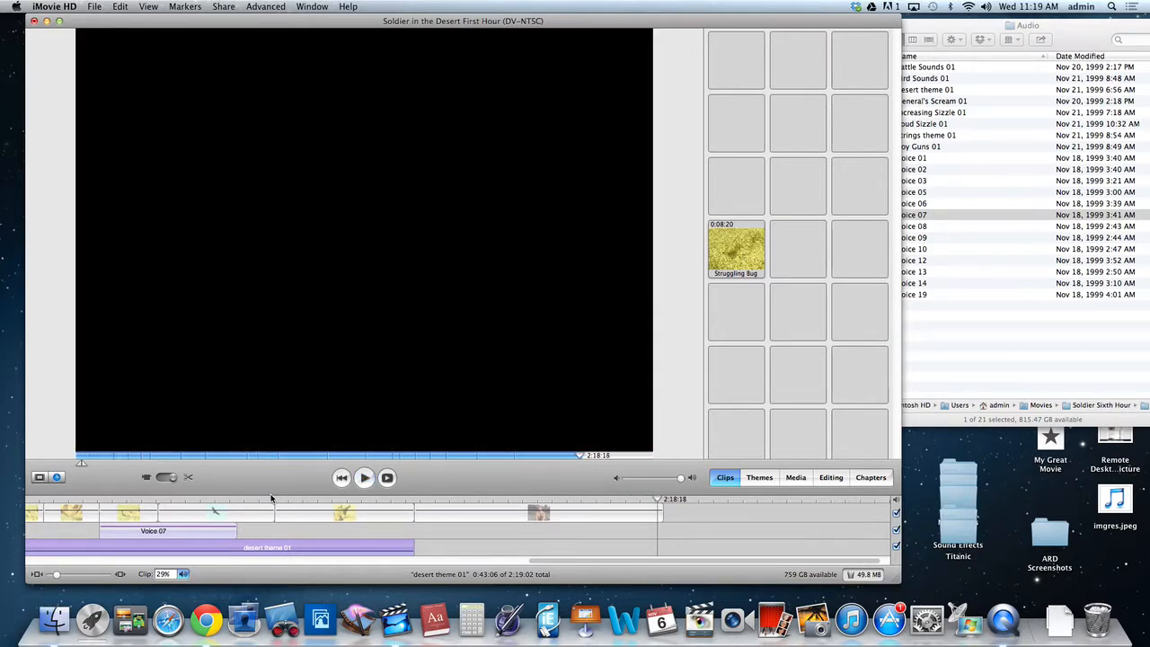
Look through the clip viewer back to the opening clip, return to the timeline, and move the playhead to the movie's start.
click(40, 478)
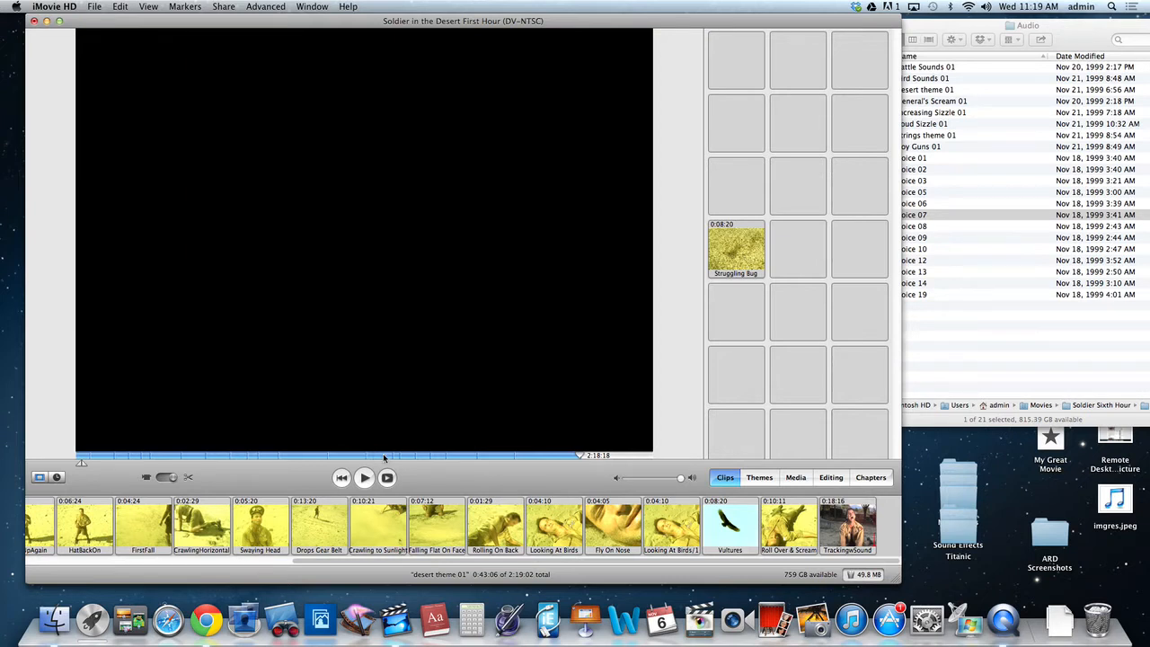
drag(637, 561, 617, 560)
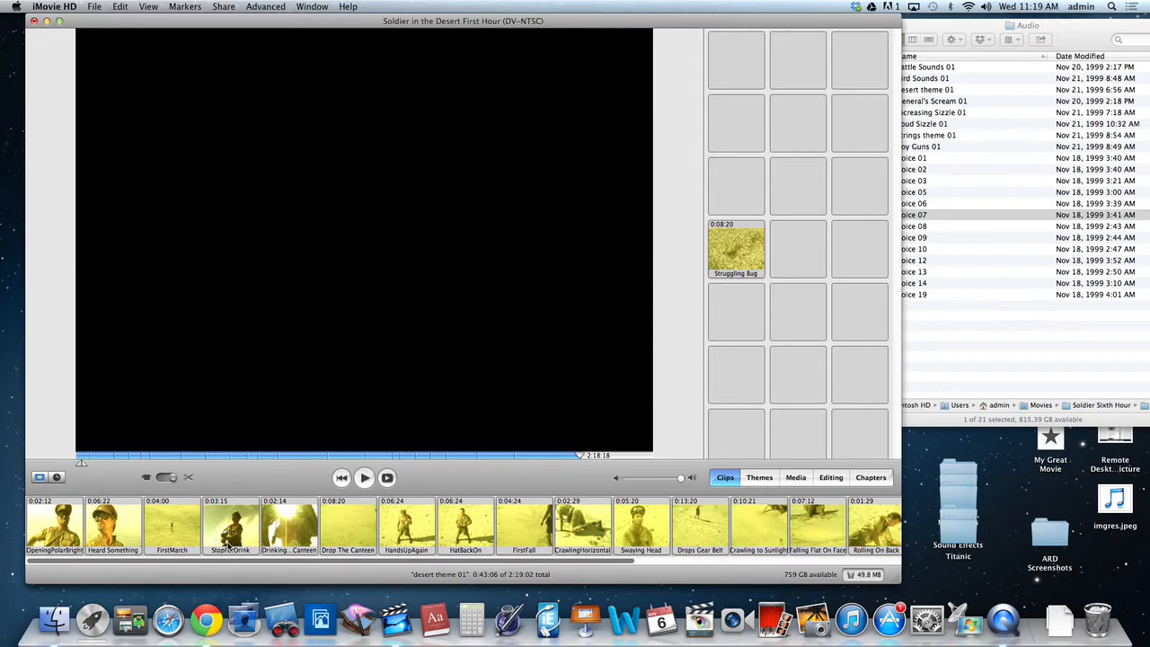
click(55, 478)
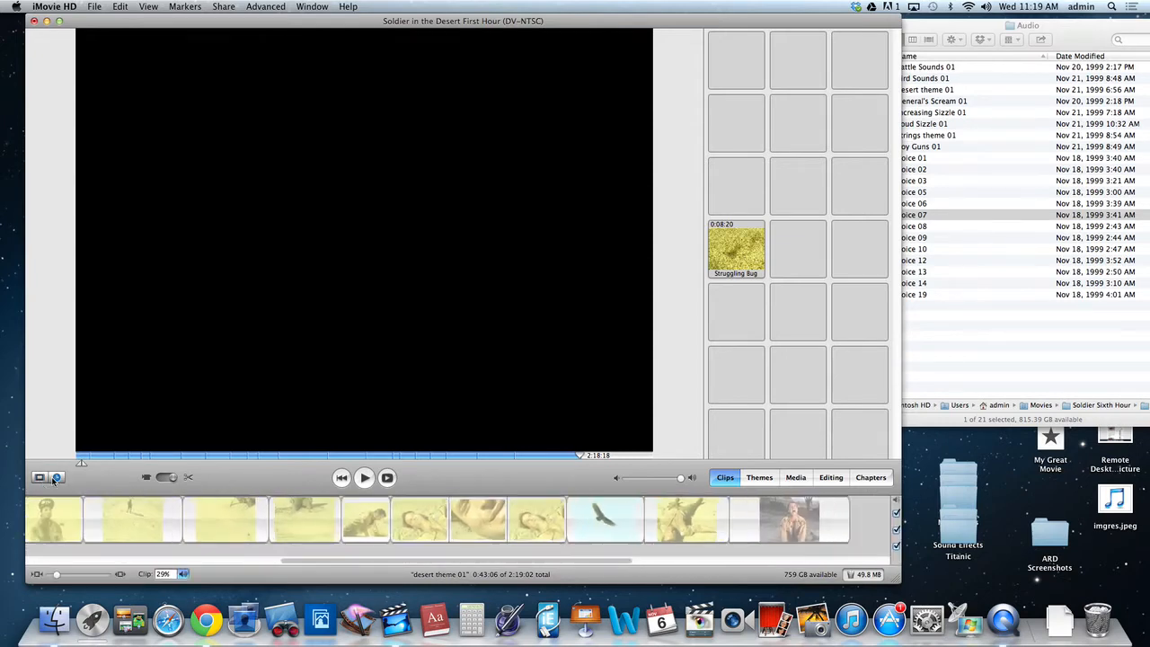
drag(70, 501, 29, 580)
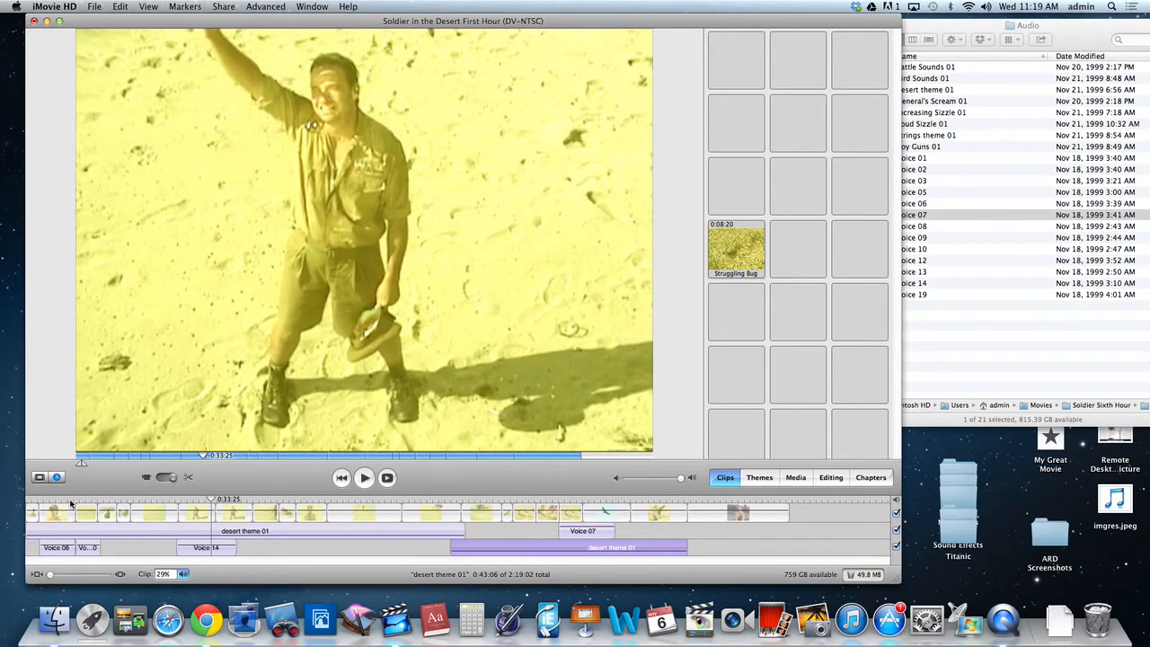
drag(70, 503, 18, 503)
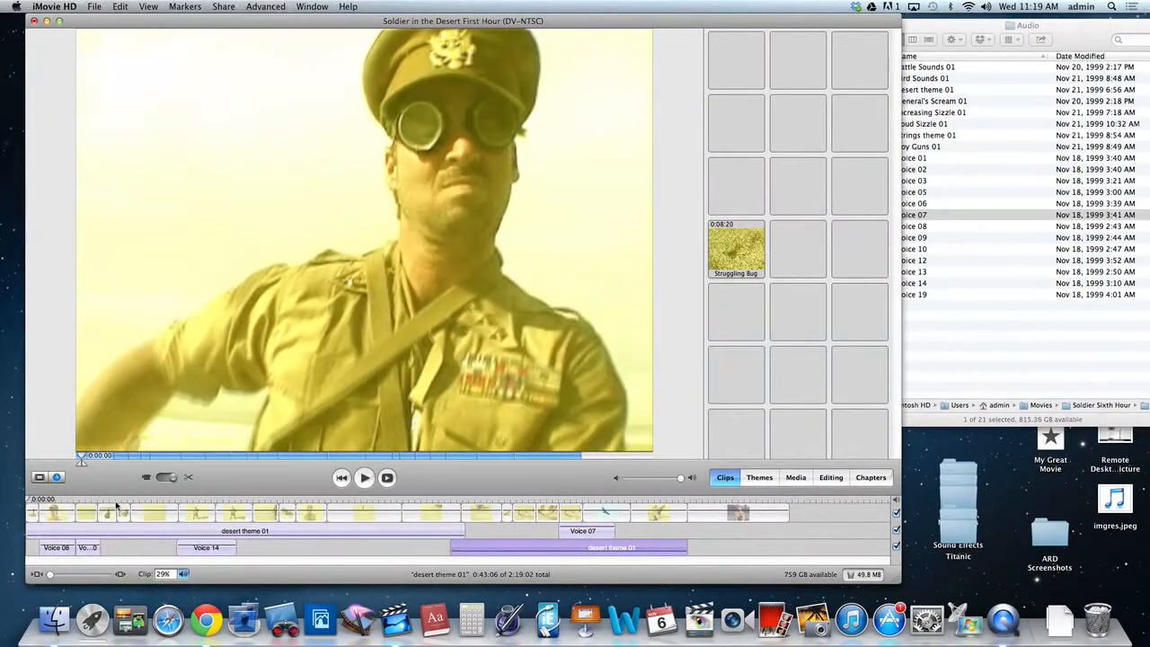